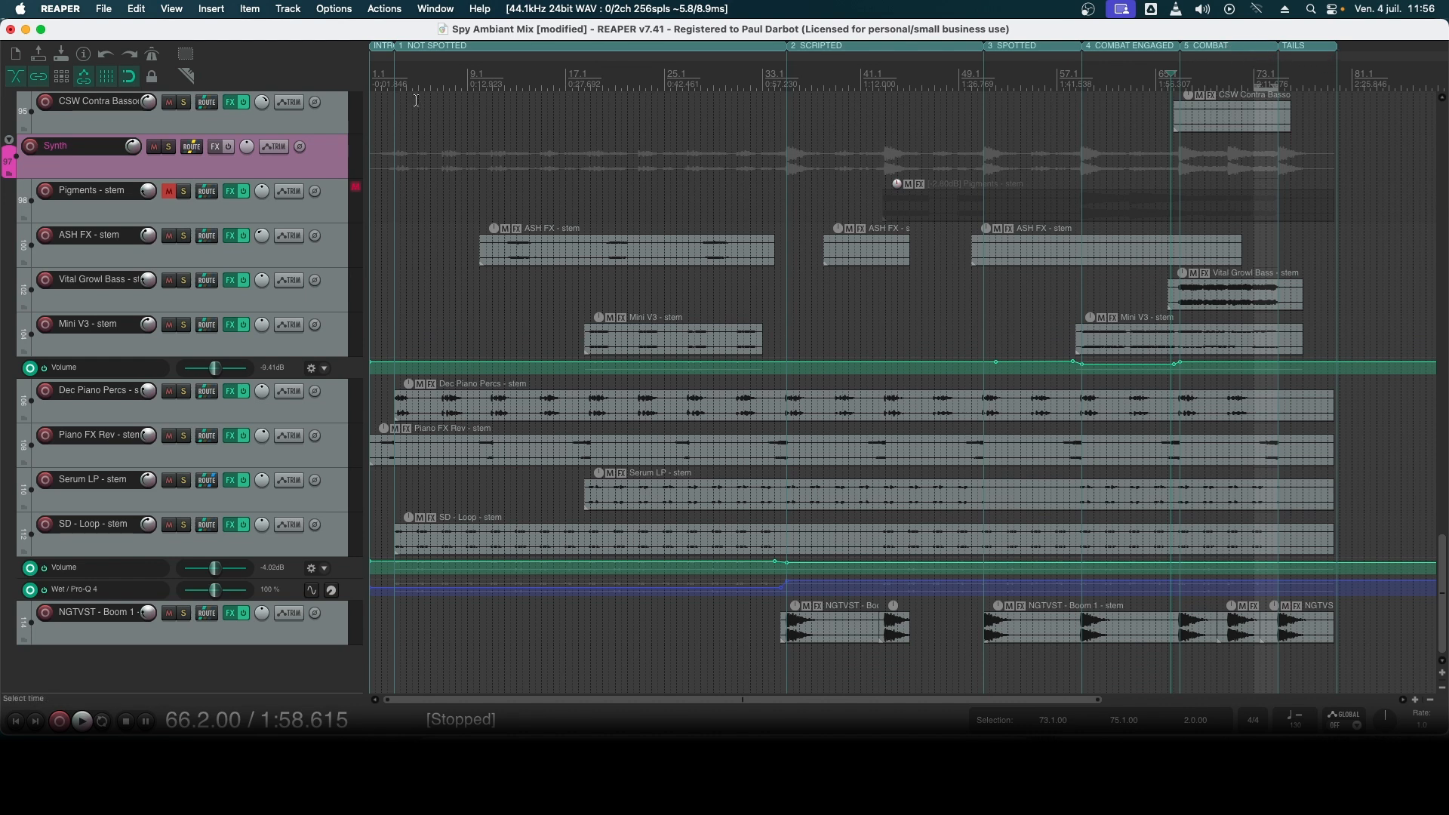
- Mark out the Not Spotted, Scripted, Spotted, and Combat Engaged through Combat sections in turn with time selections
left_click_drag(395, 79, 787, 84)
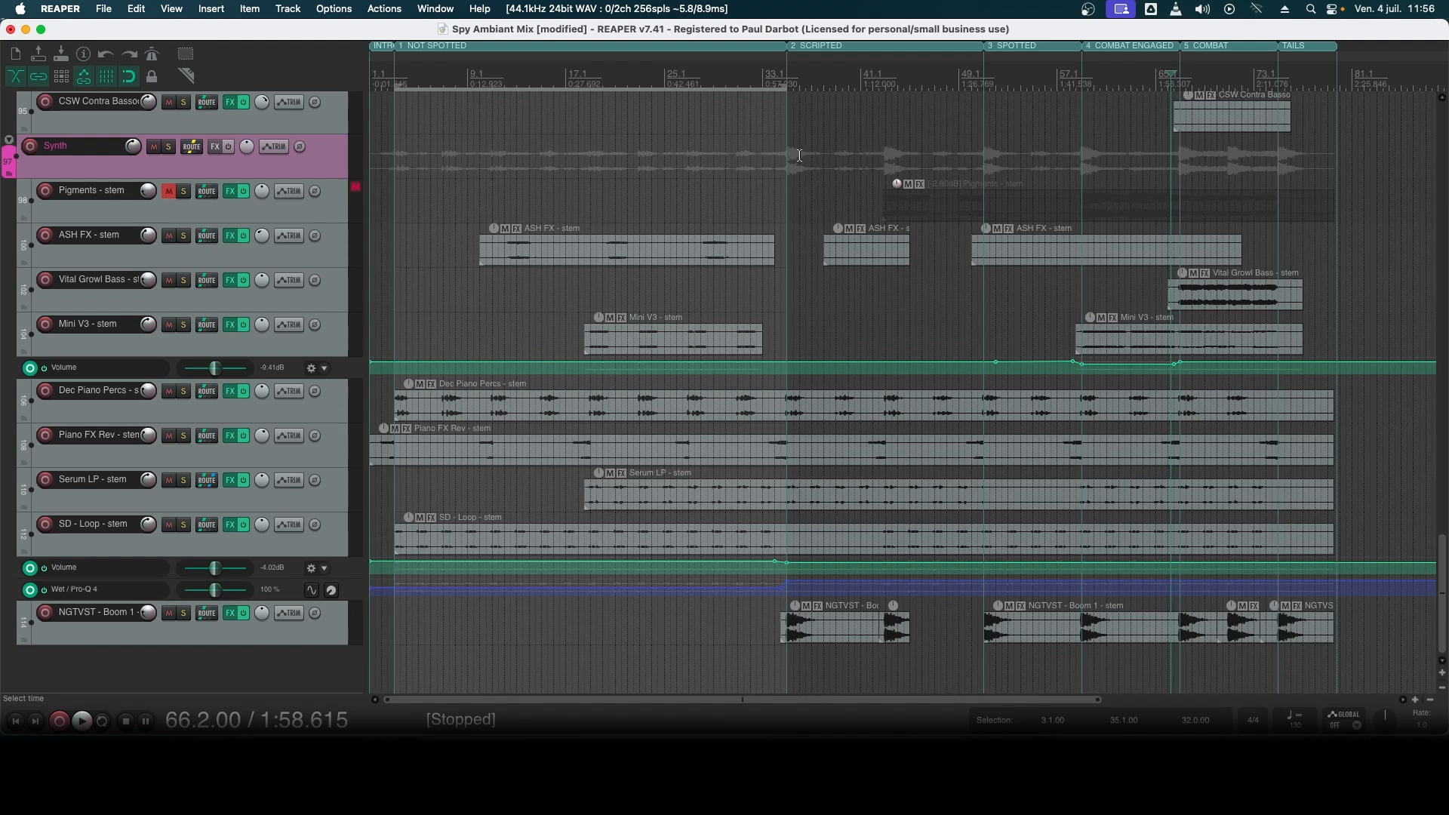
left_click_drag(789, 155, 983, 155)
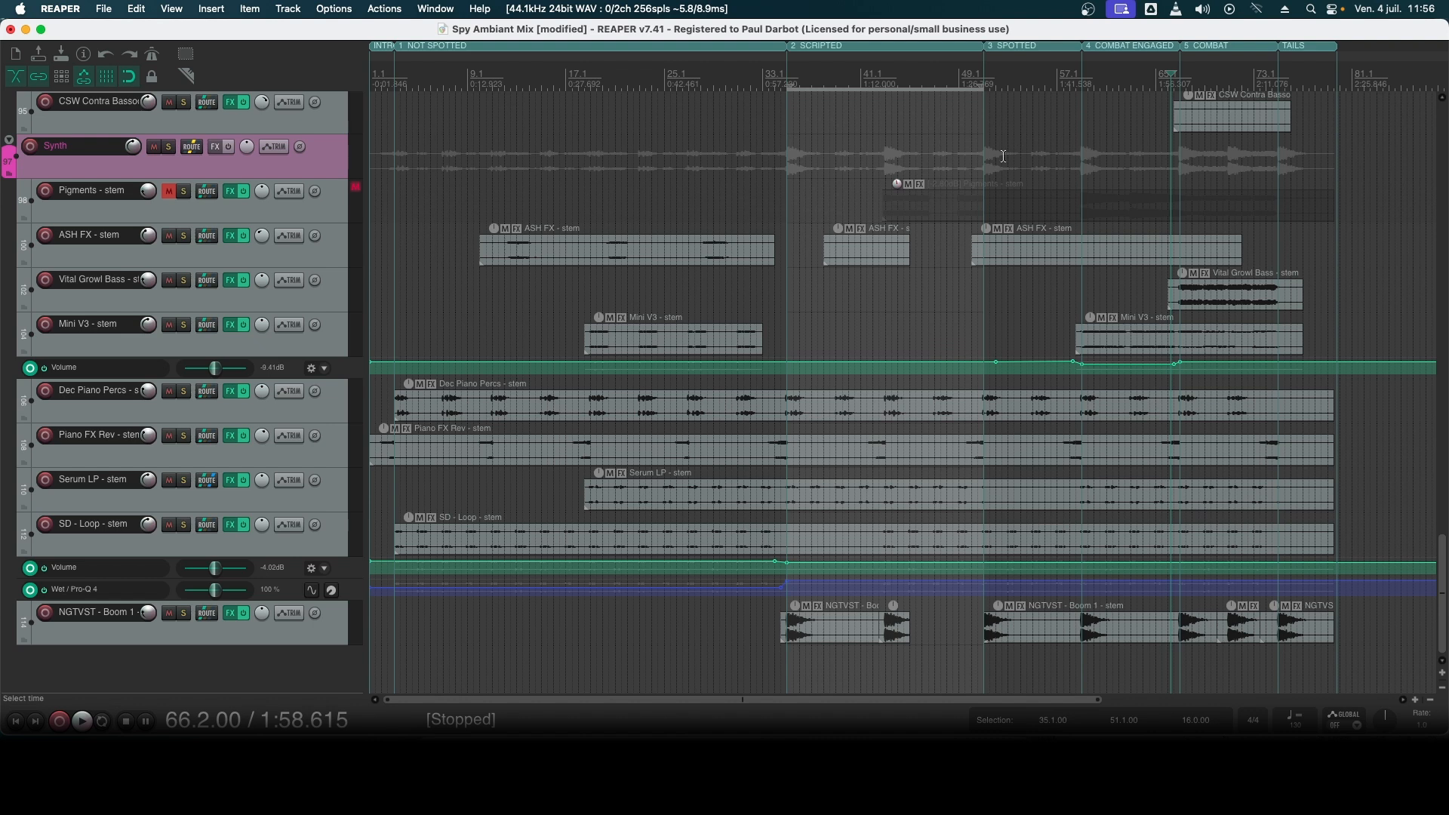
left_click_drag(989, 157, 1075, 158)
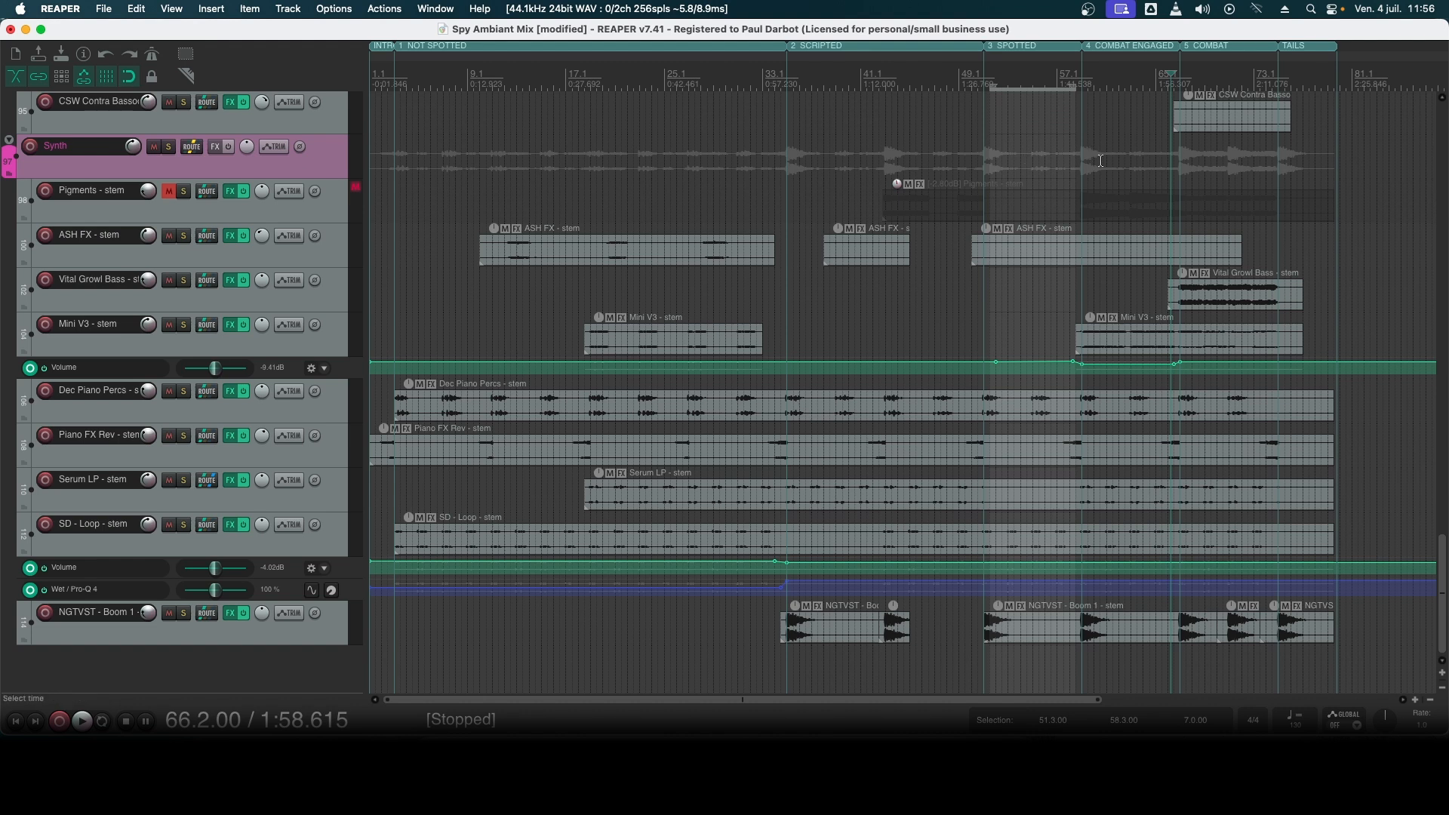
left_click_drag(1090, 163, 1275, 171)
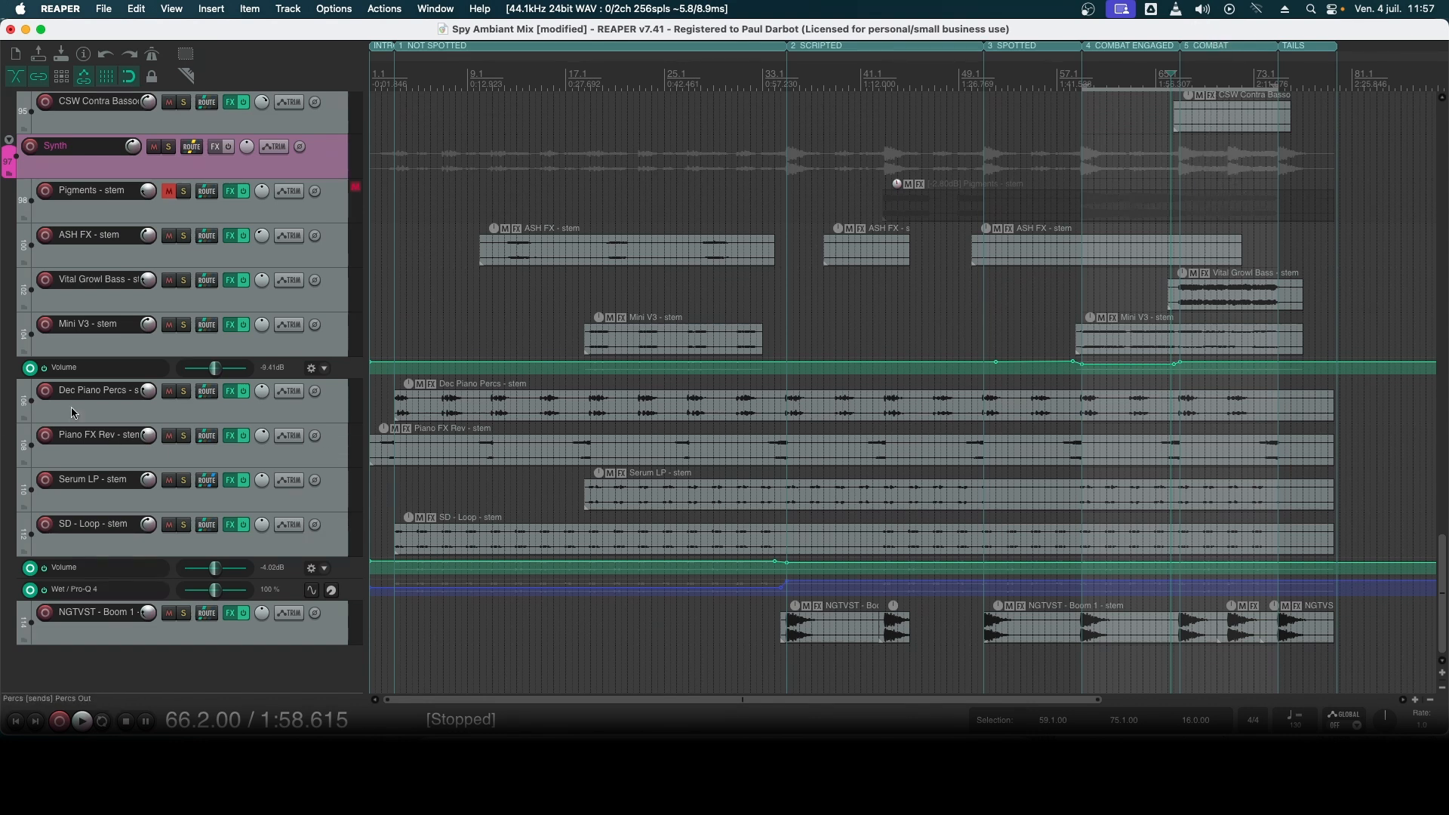
- Play the arrangement from its start at bar 1
scroll(1040, 367, "up", 12)
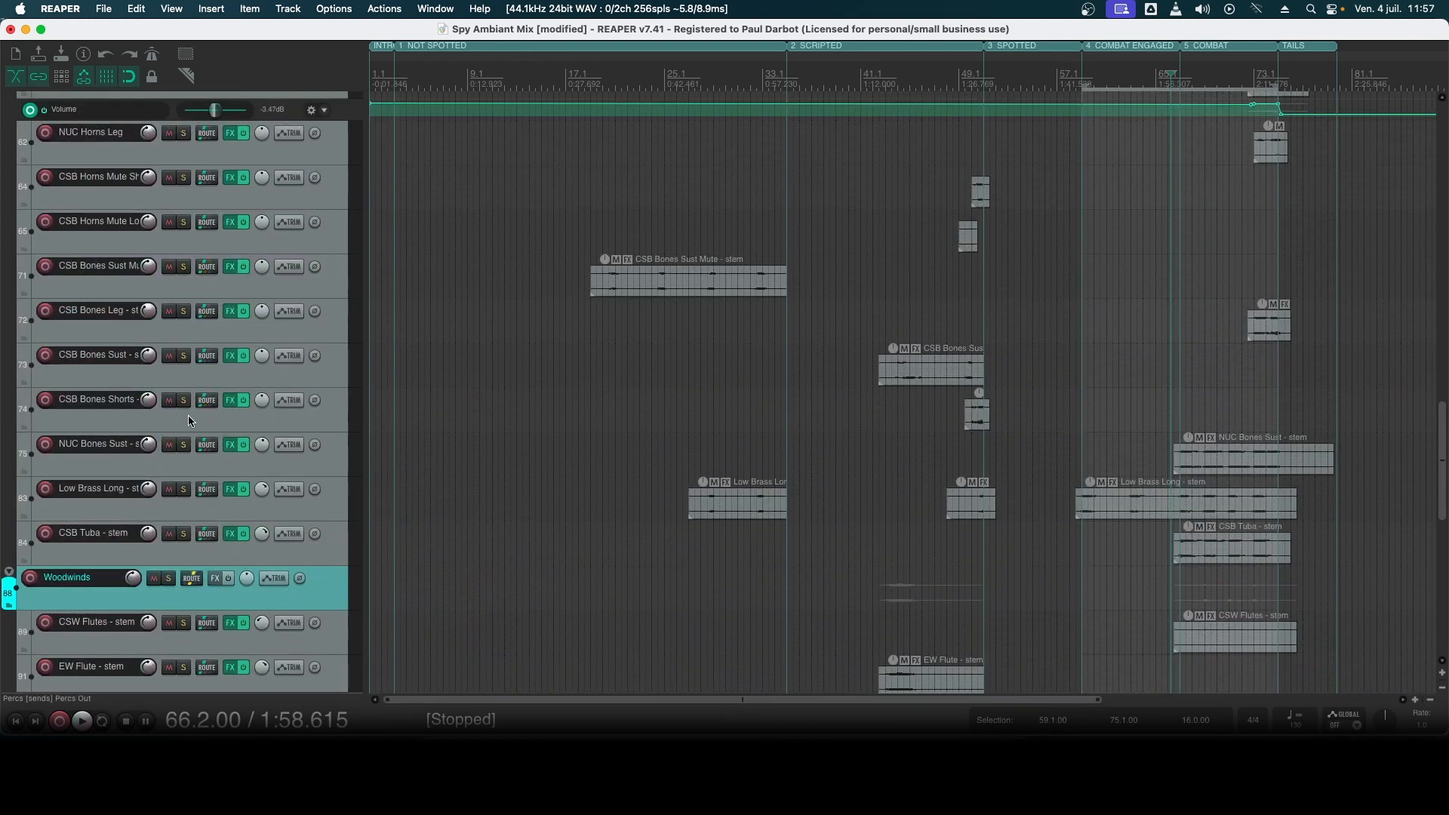
scroll(401, 419, "up", 8)
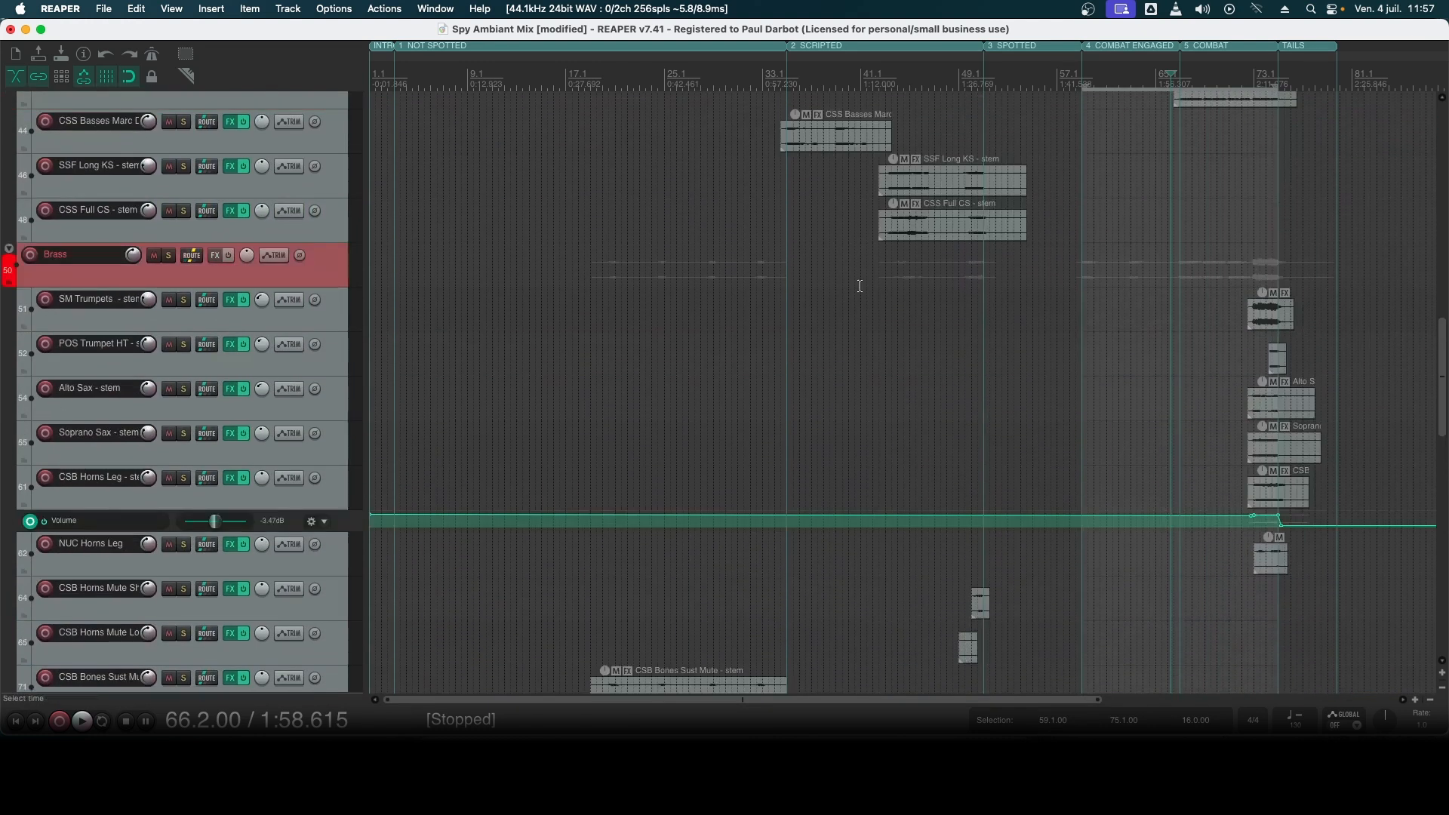
scroll(226, 347, "down", 20)
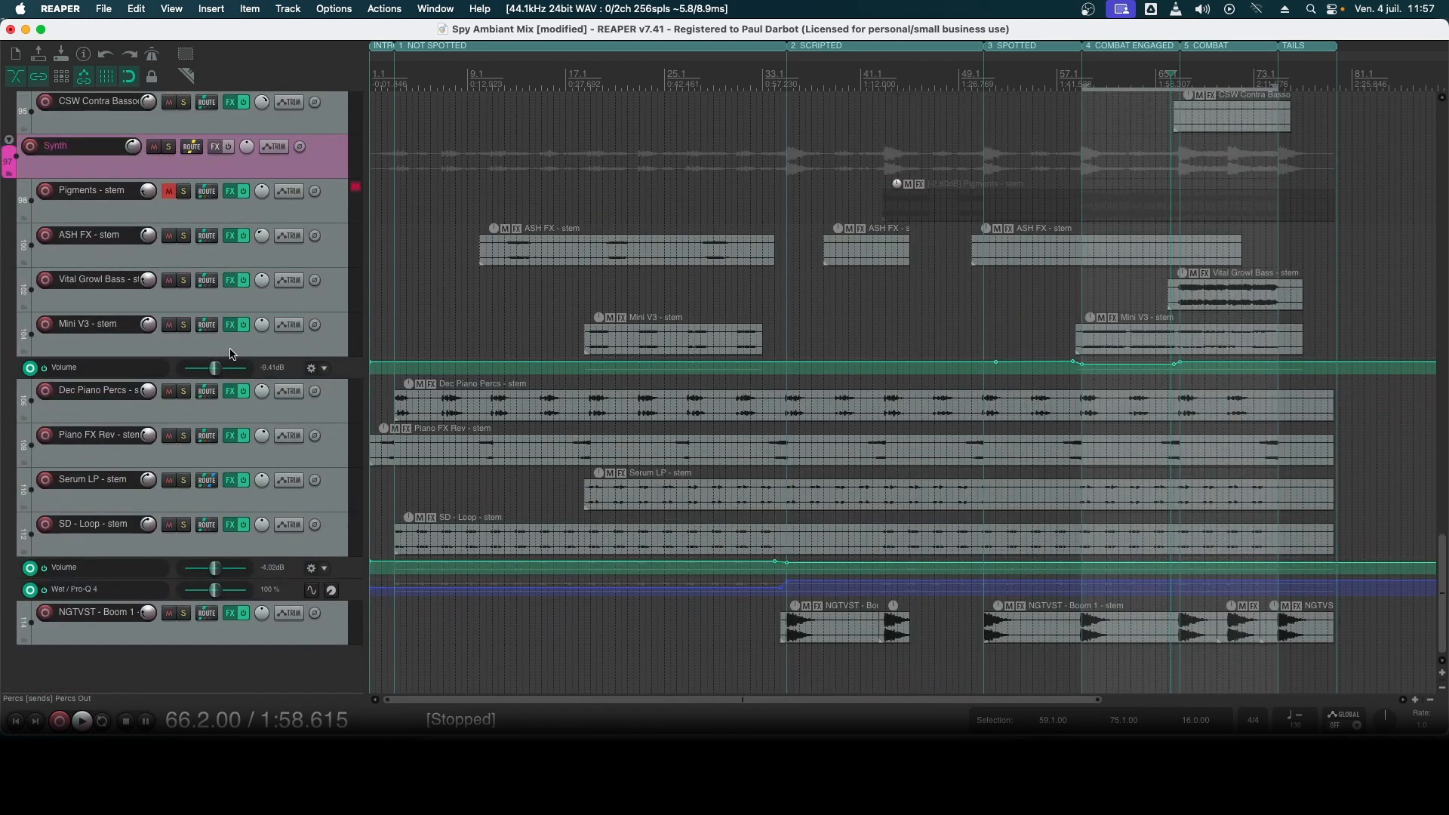
left_click(376, 82)
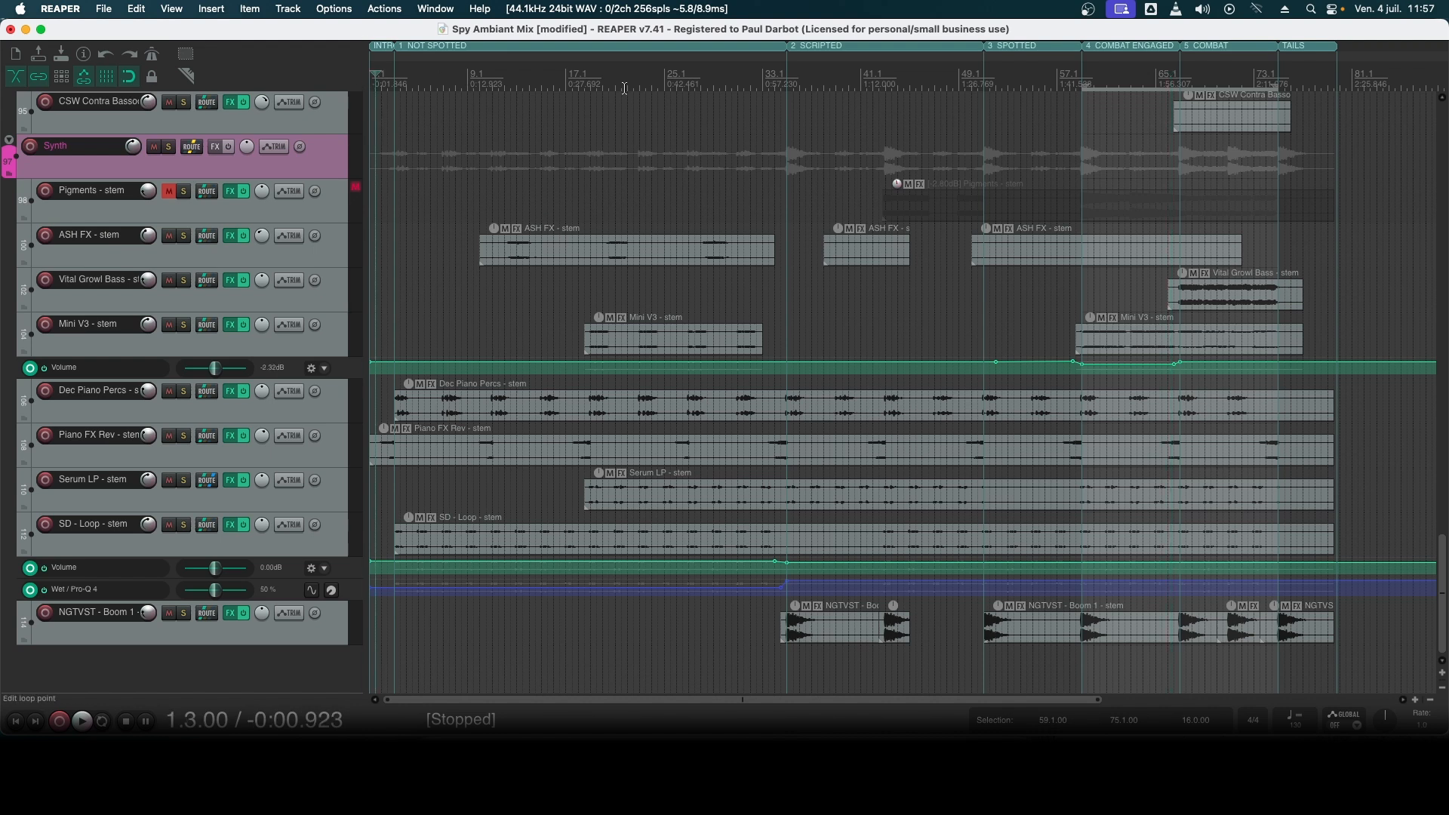
key("Home")
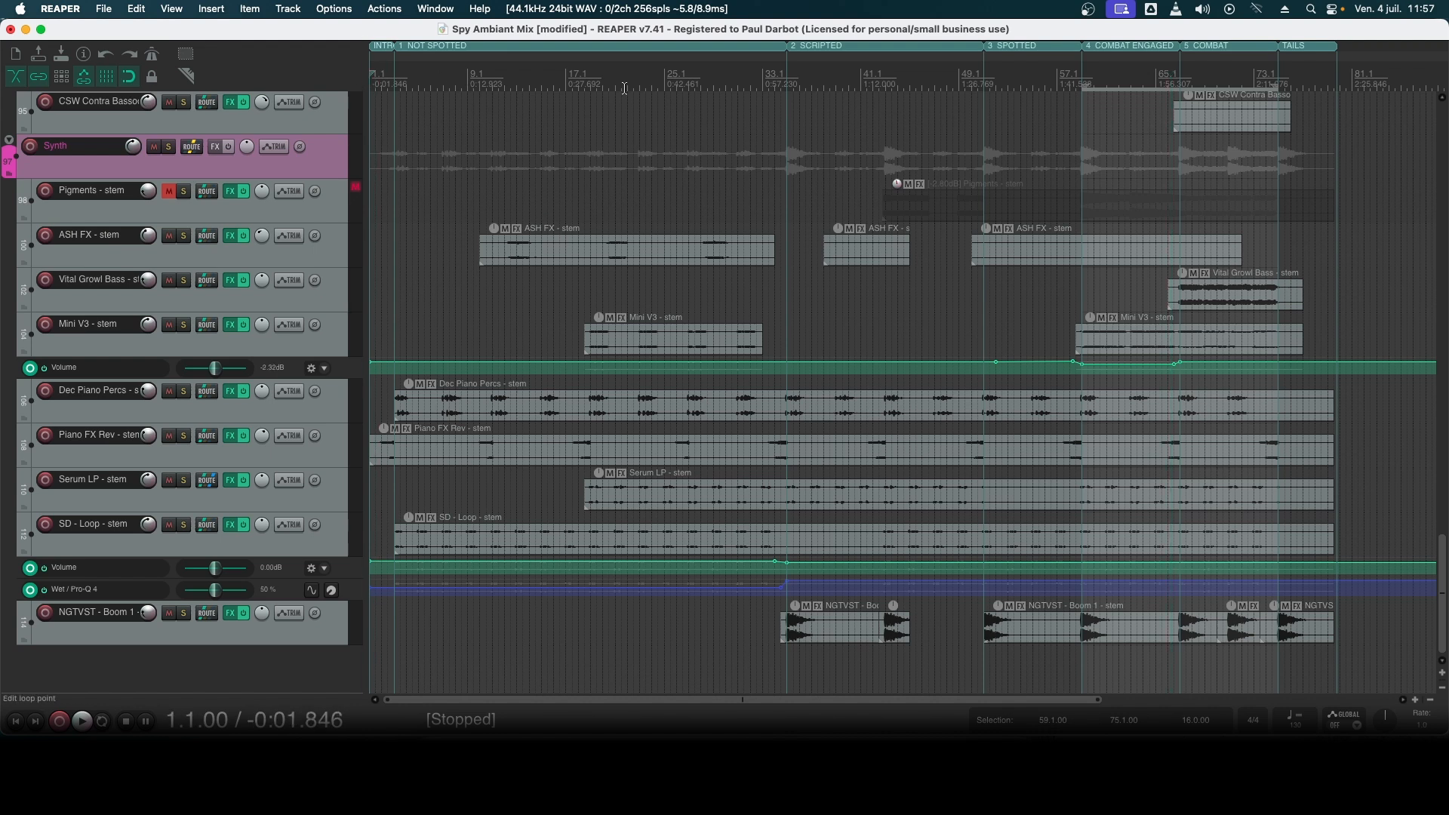
key("space")
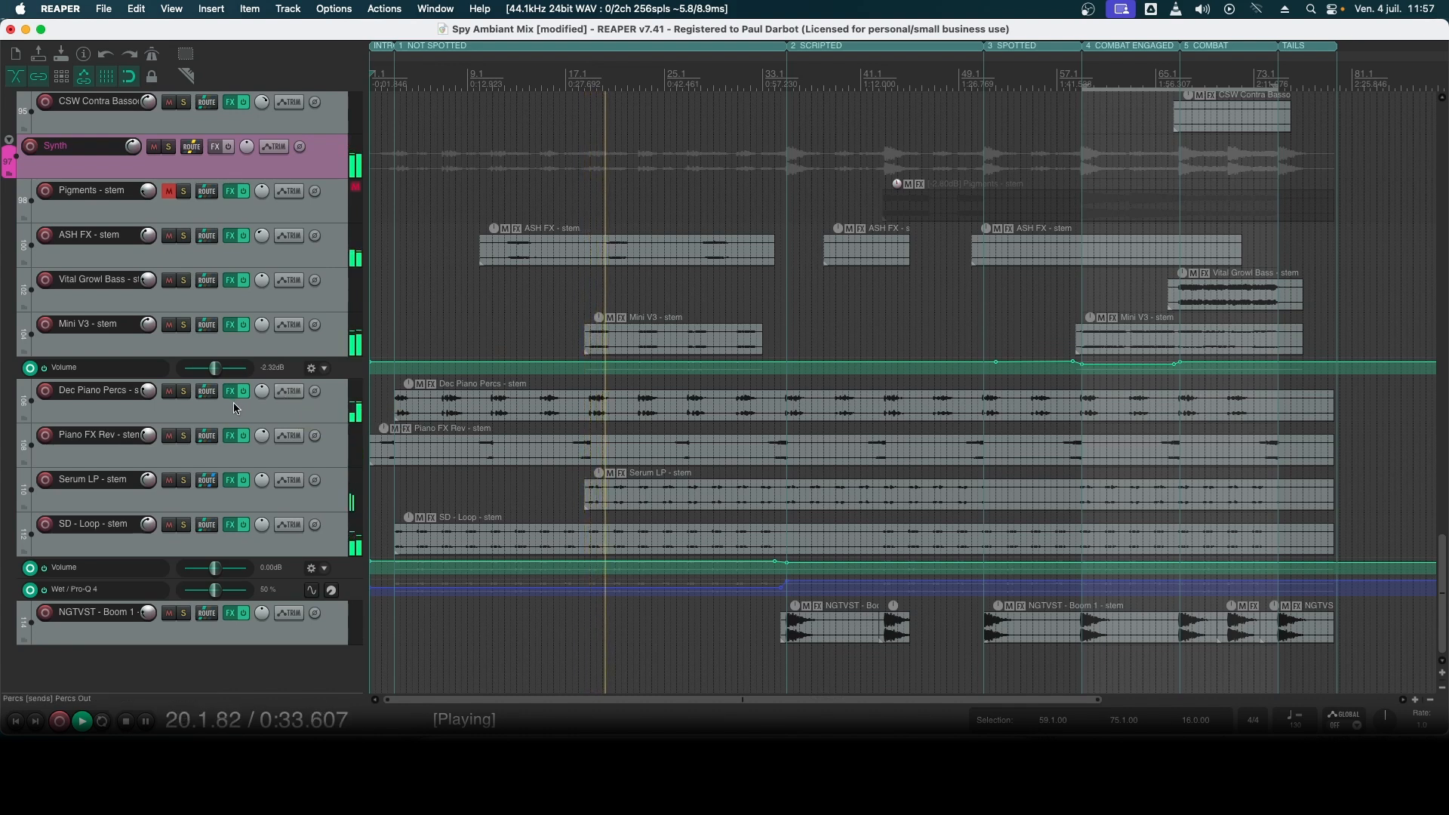
- Examine the Synth, Woodwinds, Brass, Strings, Percs and Keys stem tracks while the mix plays through its sections
scroll(233, 401, "up", 5)
scroll(233, 407, "up", 8)
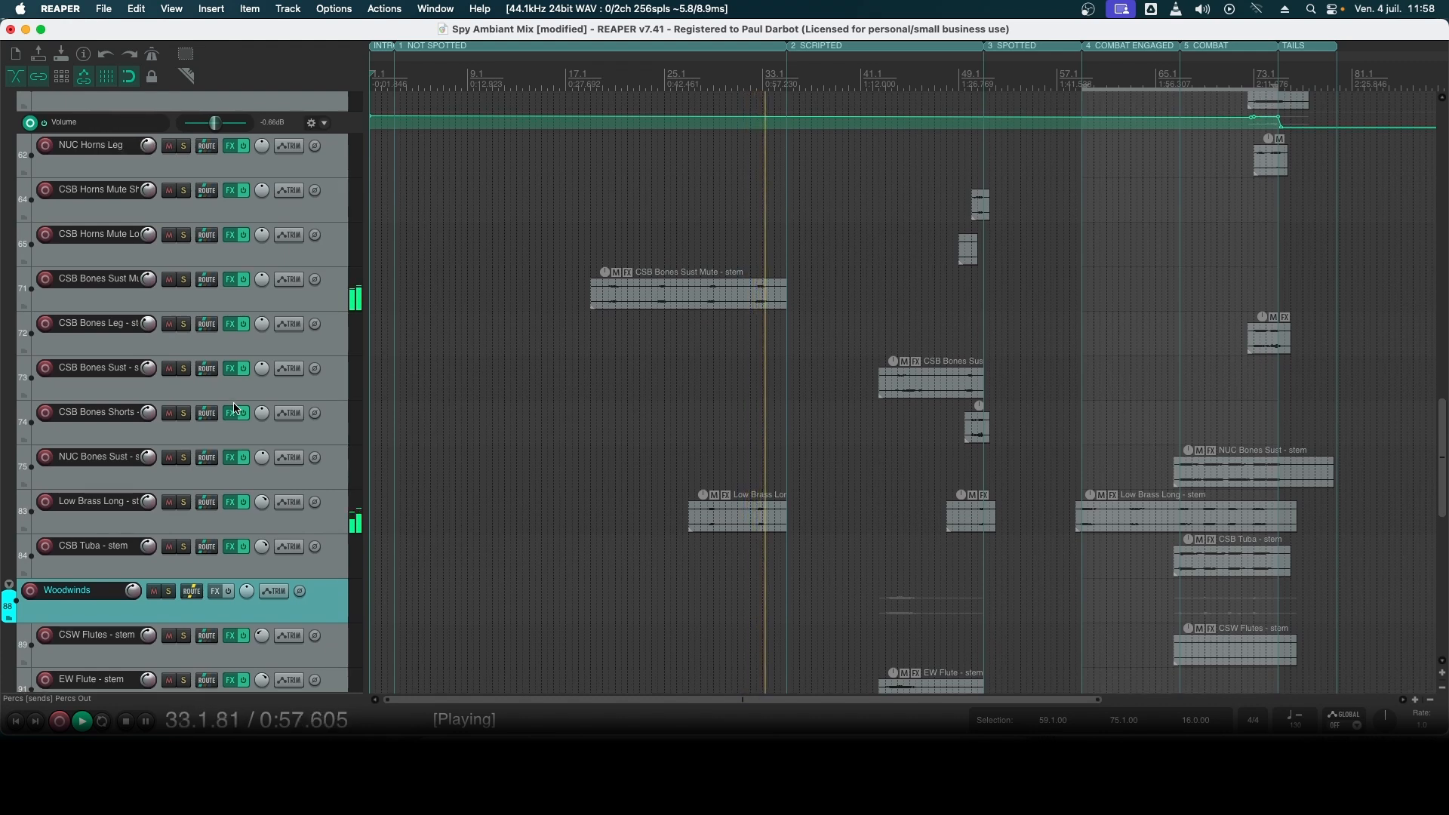
scroll(235, 408, "up", 4)
scroll(235, 408, "up", 12)
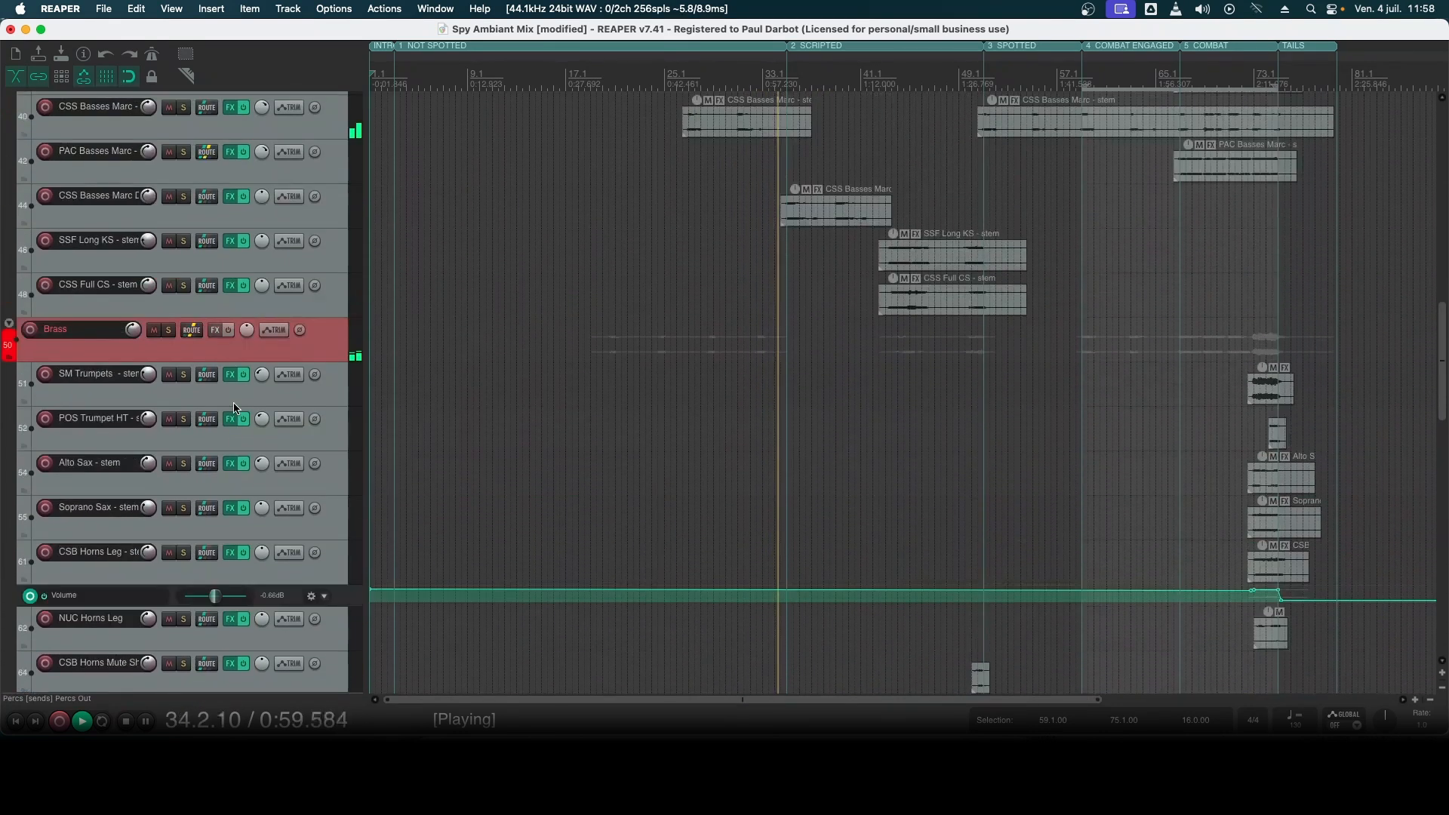
scroll(234, 408, "up", 12)
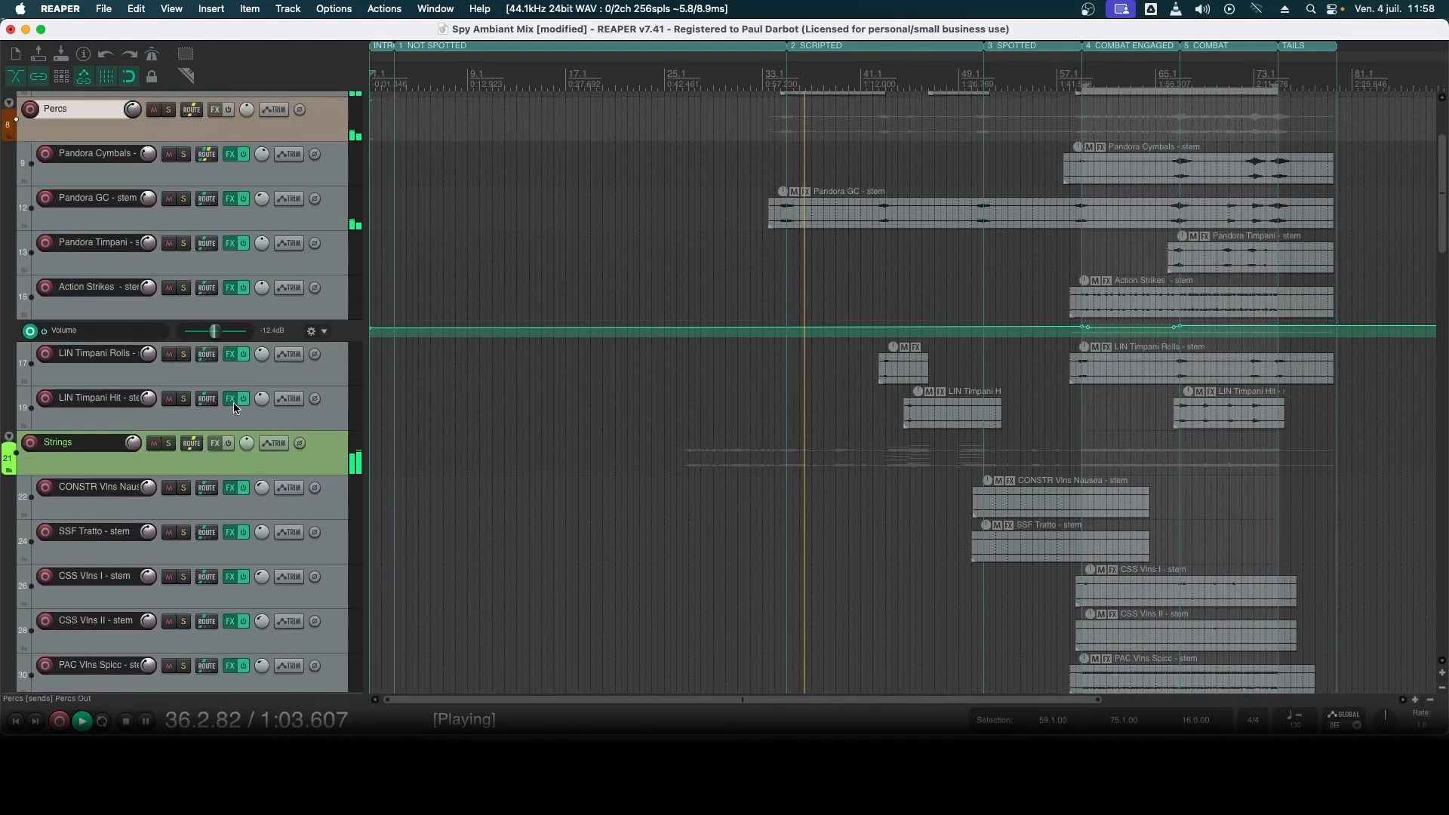
scroll(234, 409, "up", 4)
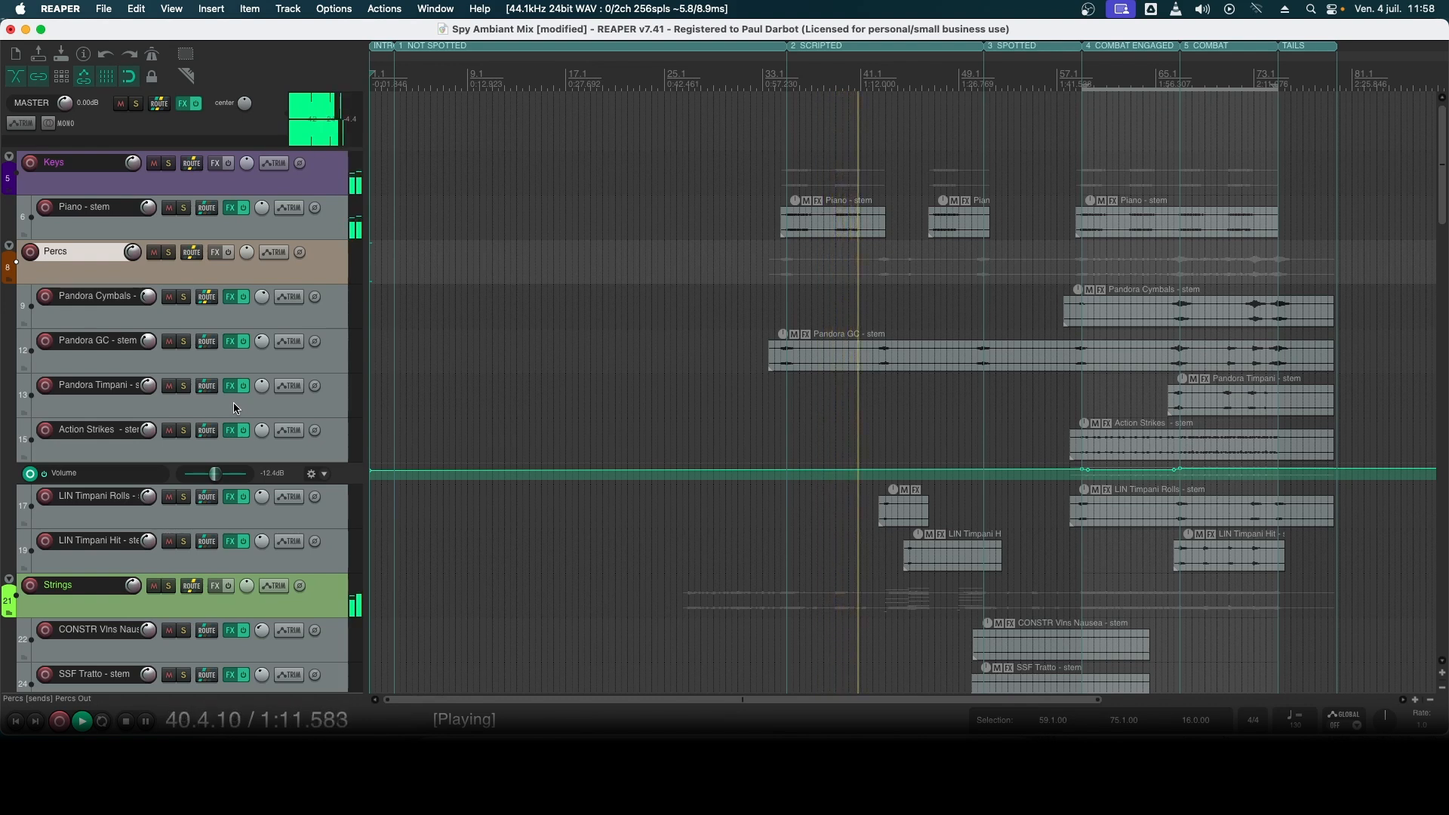
scroll(234, 407, "down", 15)
scroll(234, 407, "down", 10)
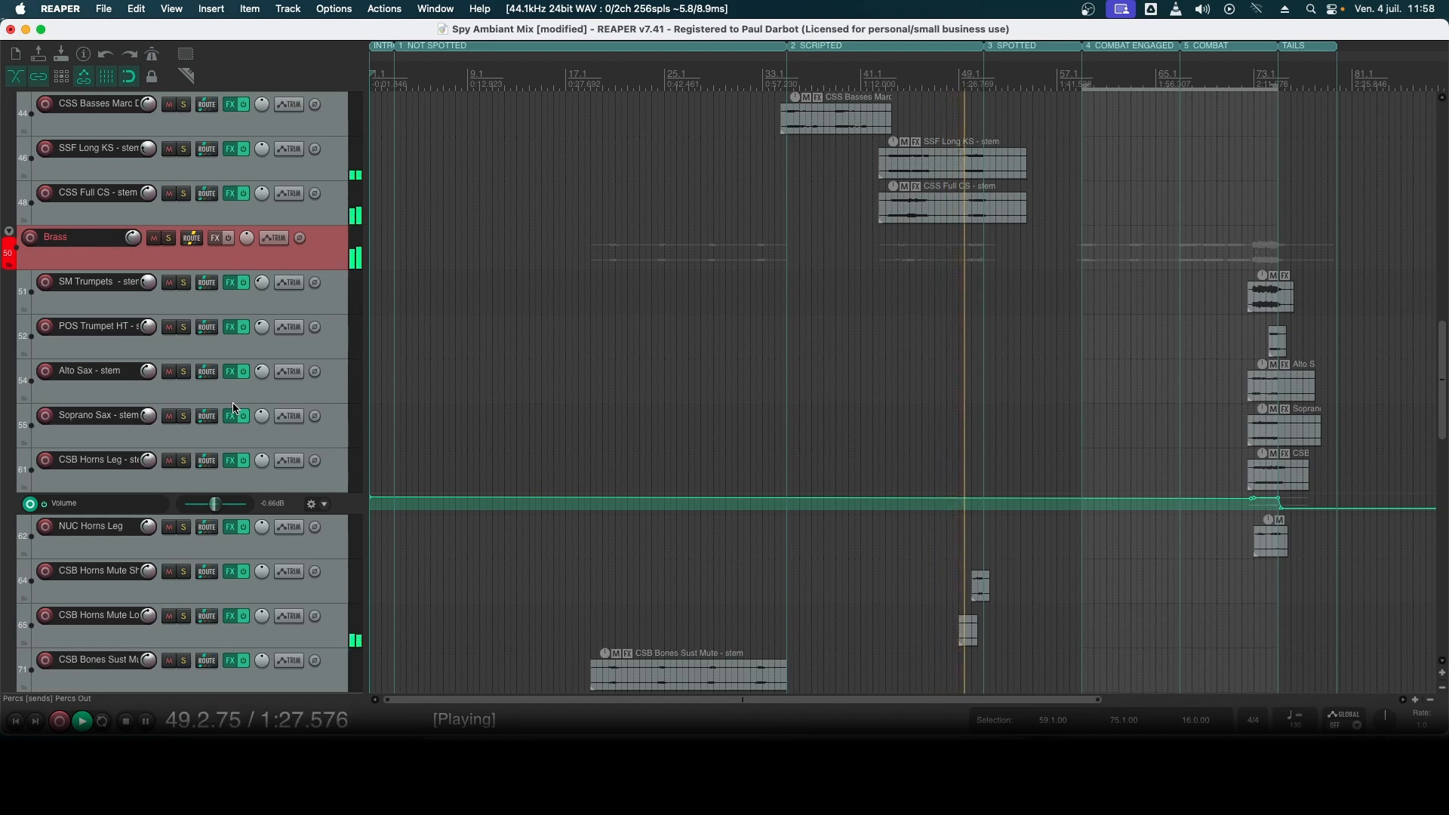
scroll(233, 401, "up", 3)
scroll(233, 401, "down", 4)
scroll(233, 408, "down", 10)
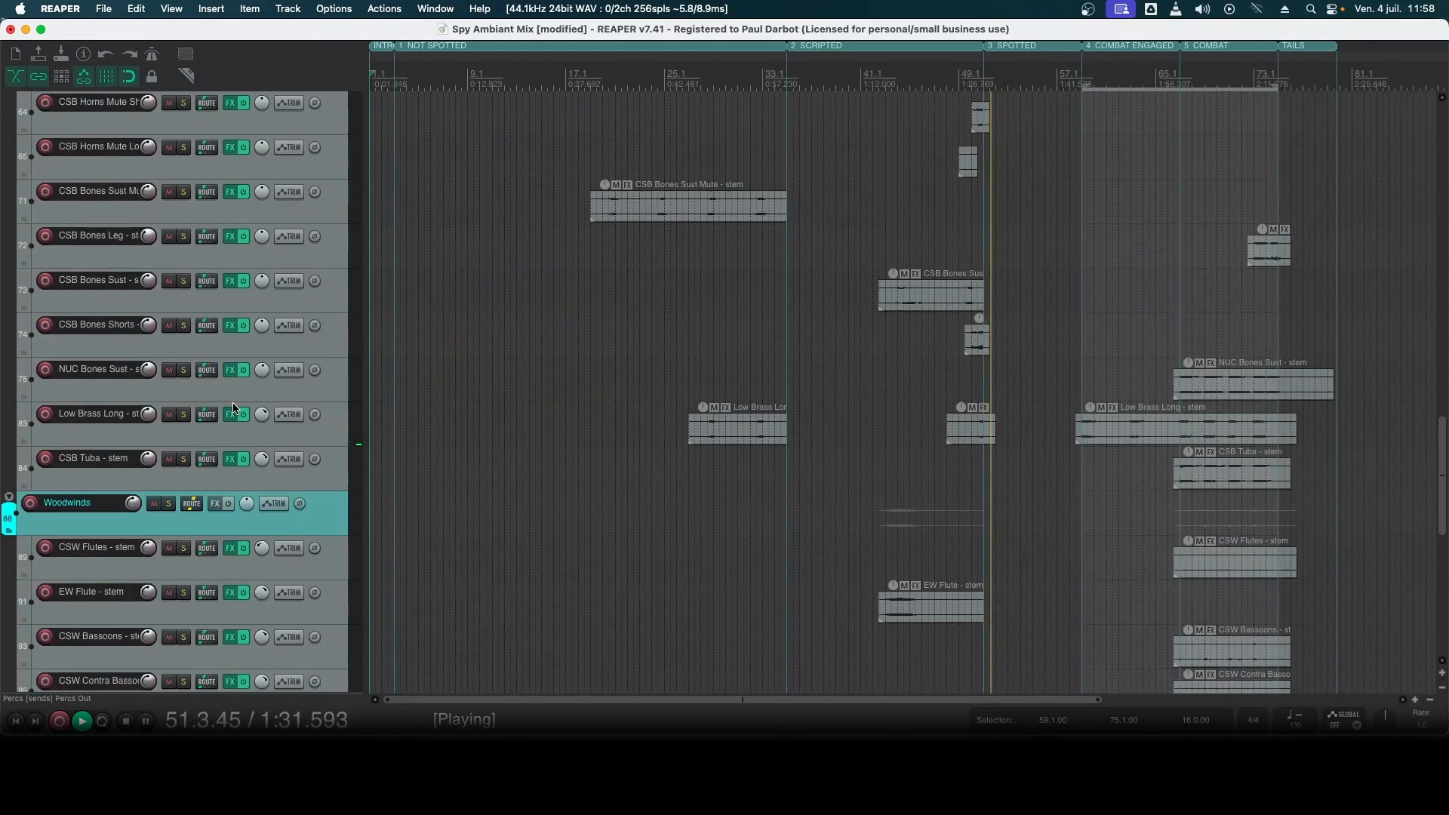
scroll(233, 401, "down", 5)
scroll(232, 408, "down", 3)
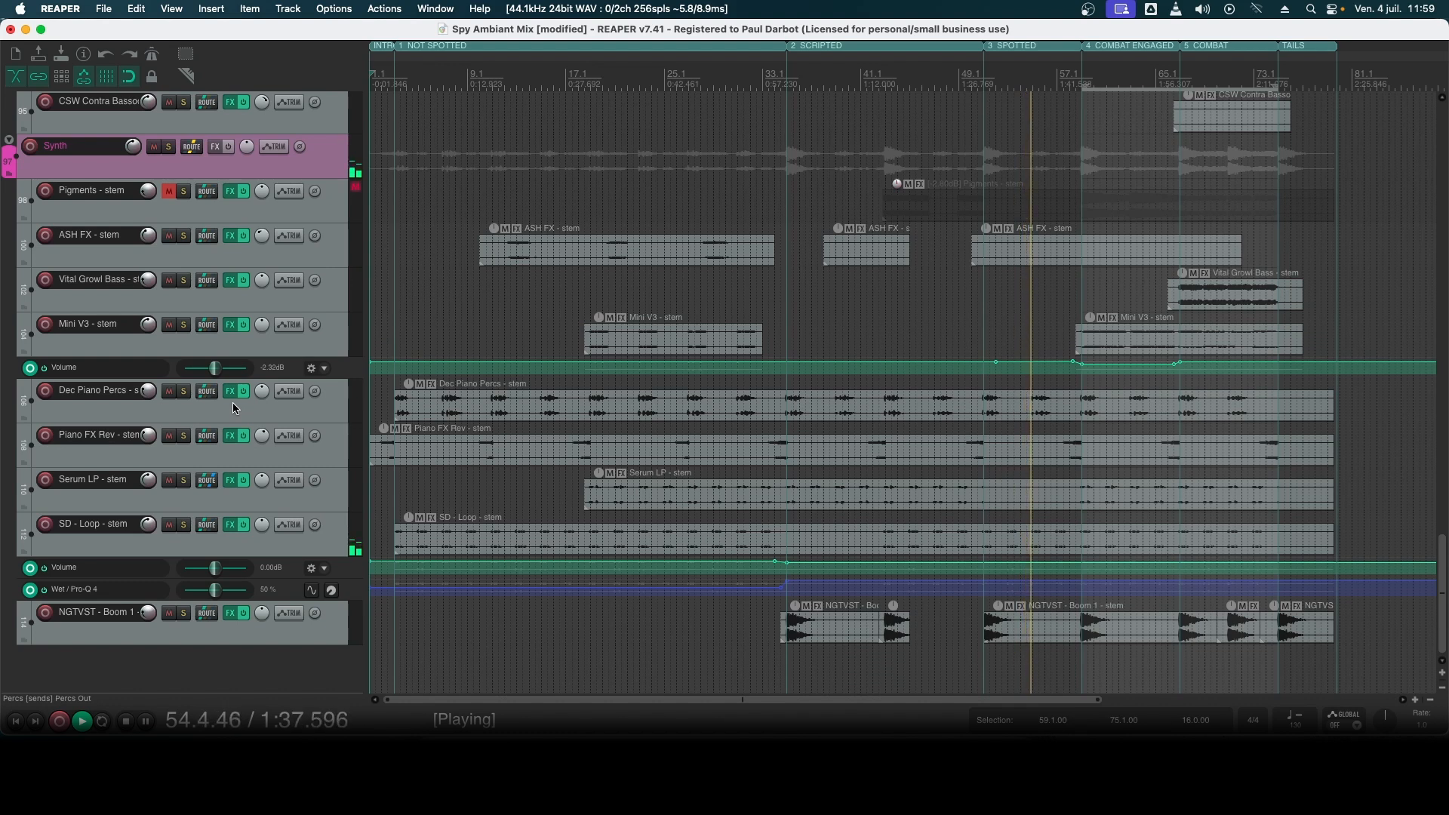
scroll(234, 408, "up", 3)
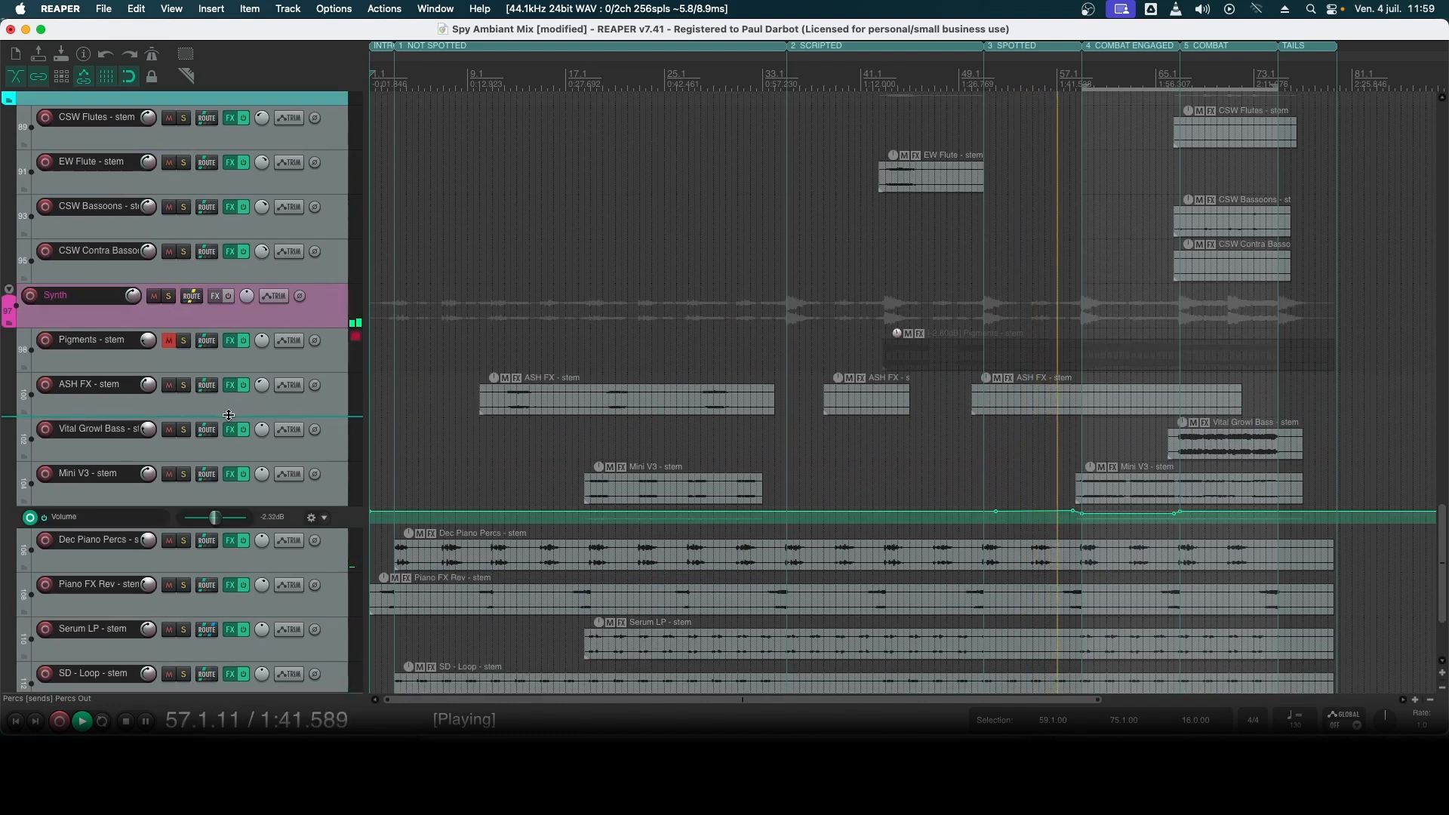
mouse_move(233, 416)
left_mouse_down()
mouse_move(233, 540)
mouse_move(226, 399)
mouse_move(223, 428)
left_mouse_up()
scroll(223, 428, "up", 1)
scroll(223, 427, "up", 20)
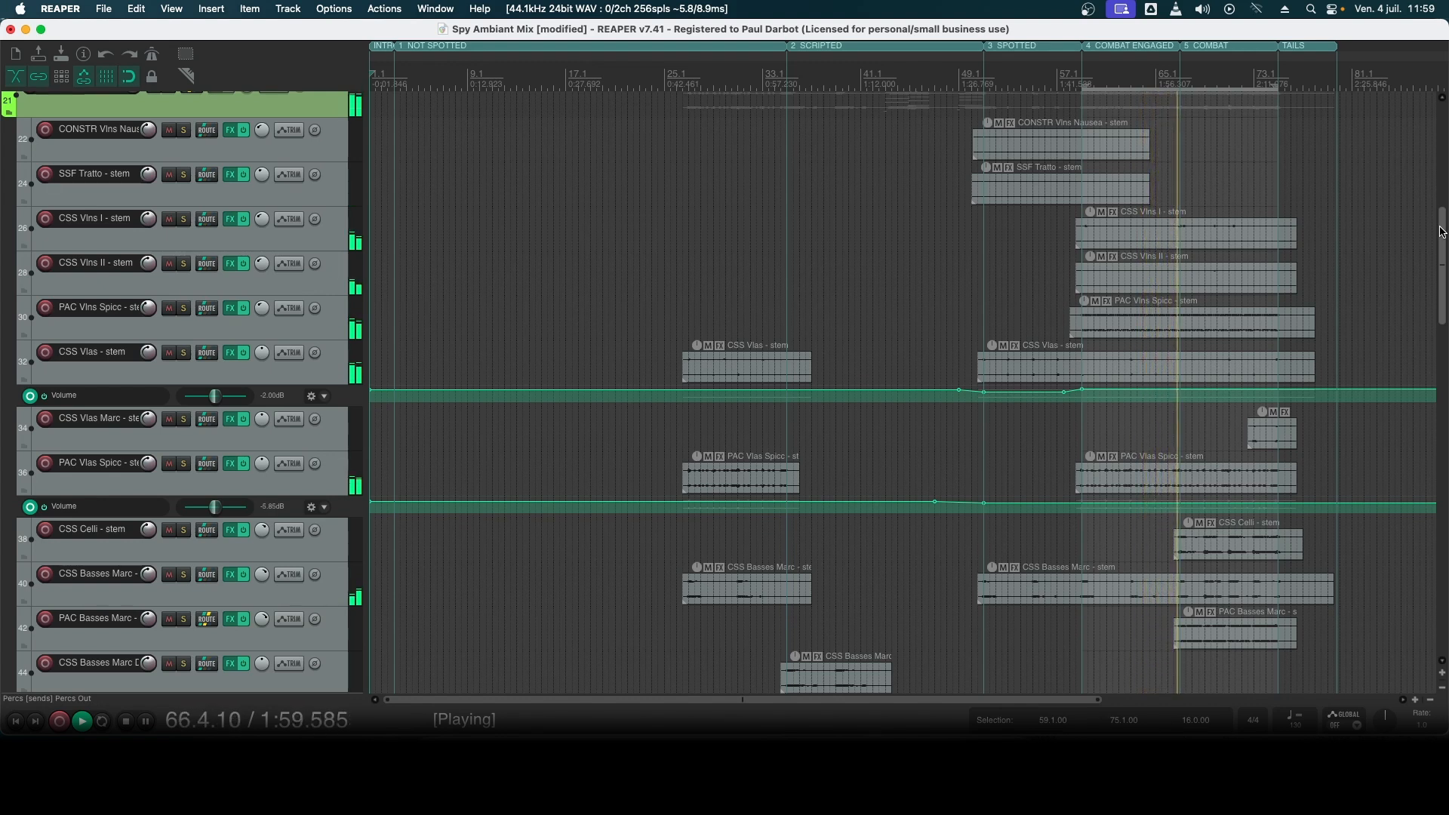
left_click_drag(1441, 232, 1446, 347)
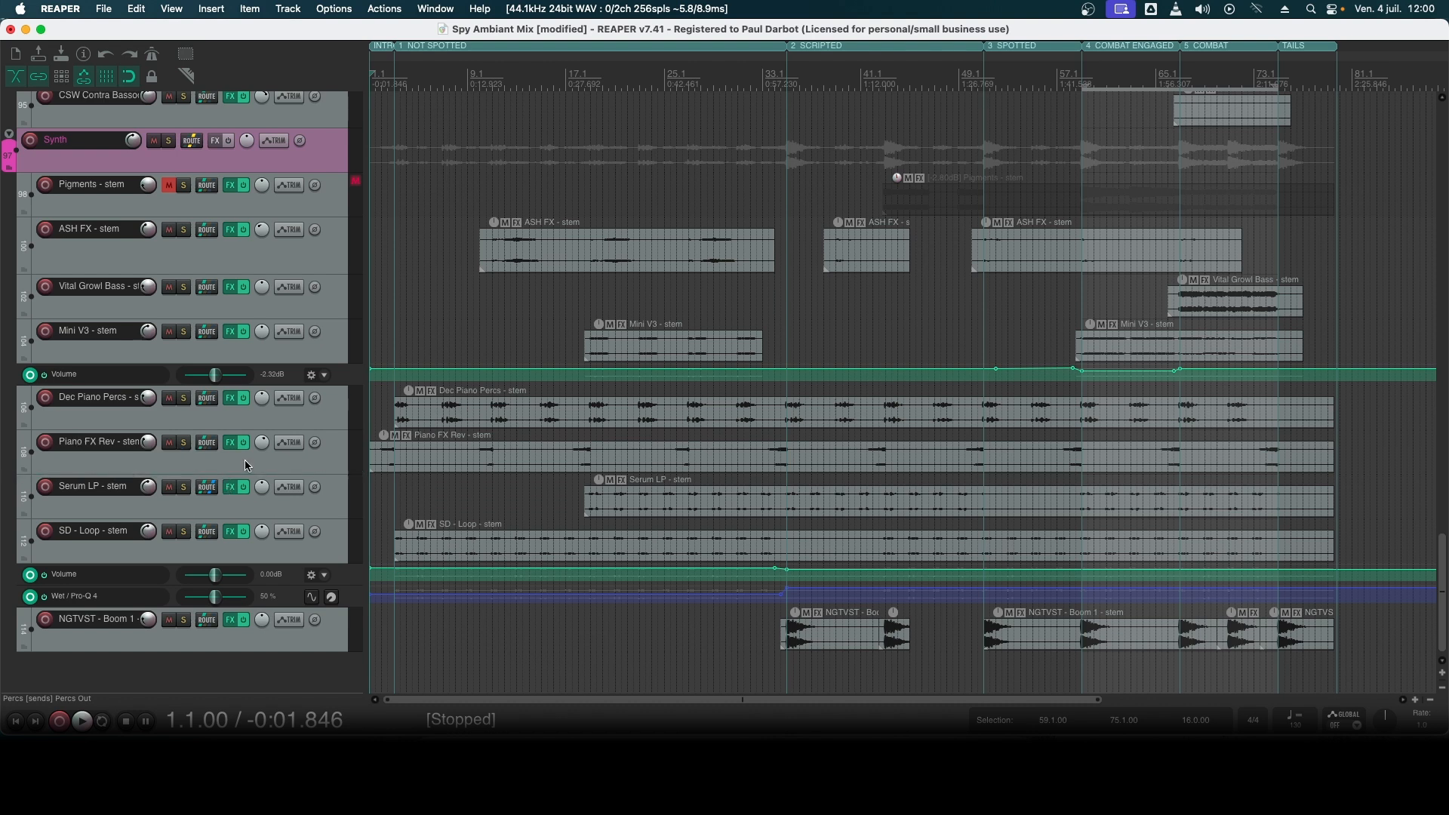
- Solo the SD - Loop - stem track and audition it from bar 3
left_click(312, 551)
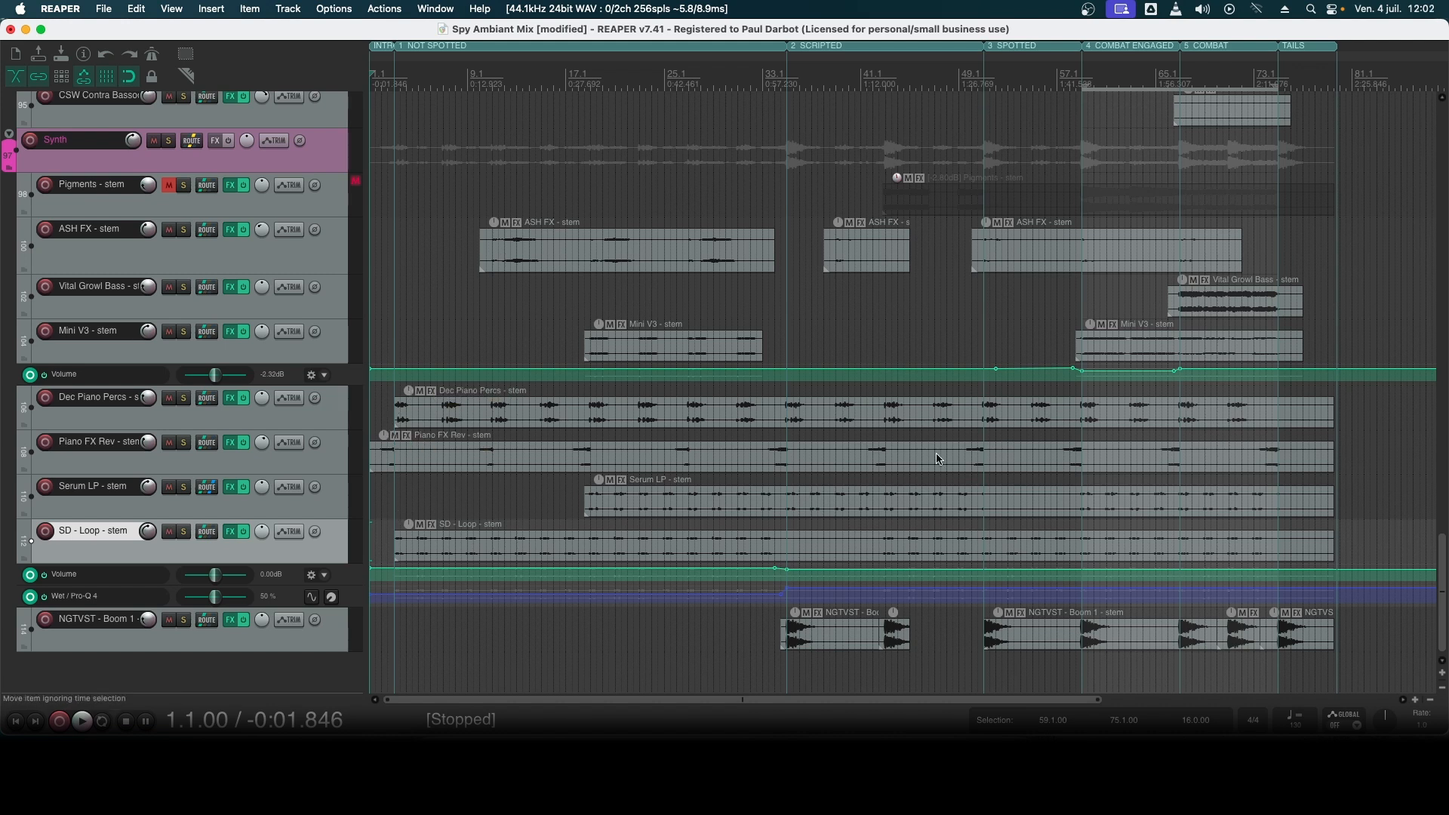
left_click(540, 565)
key("space")
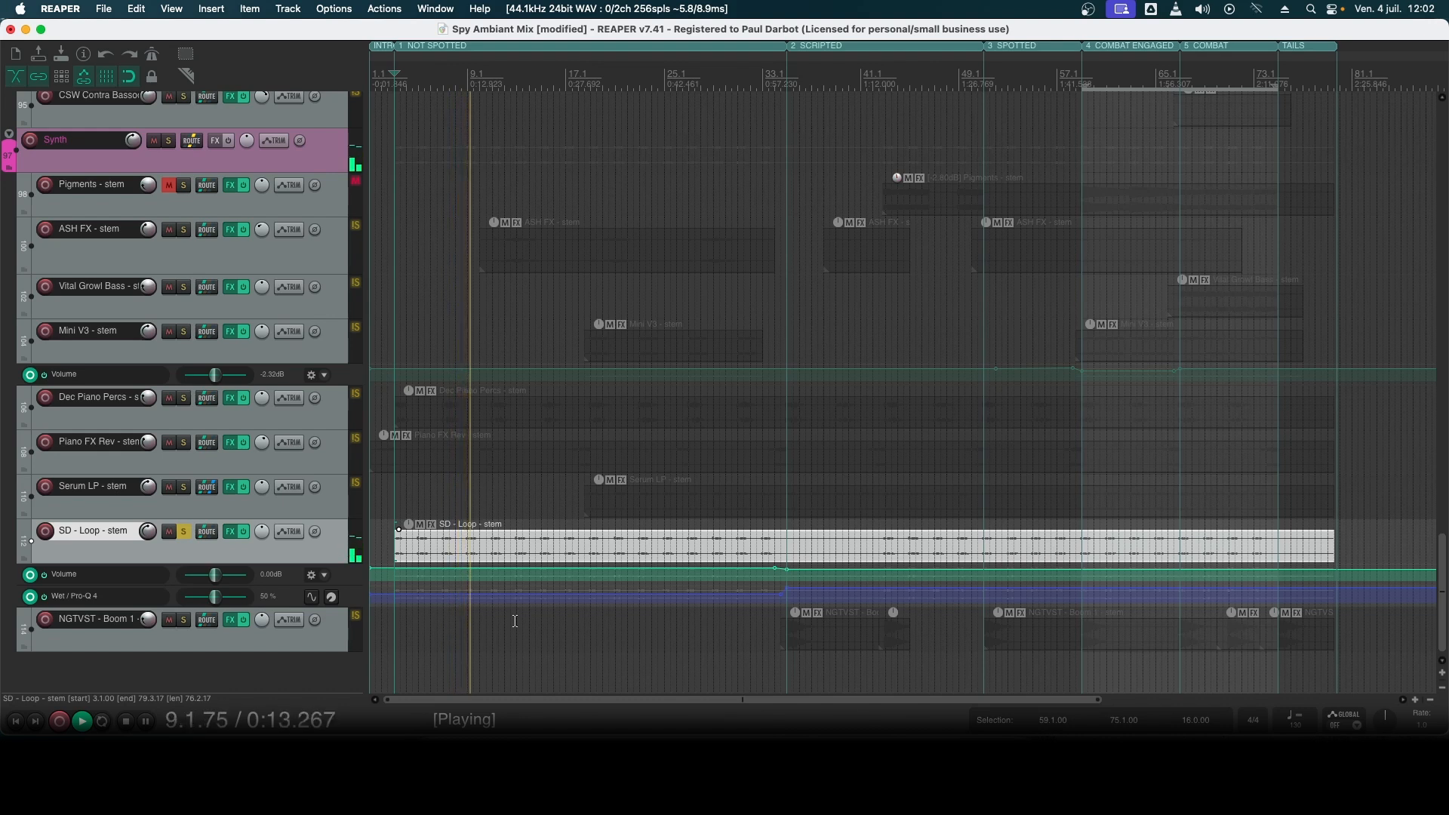
key("space")
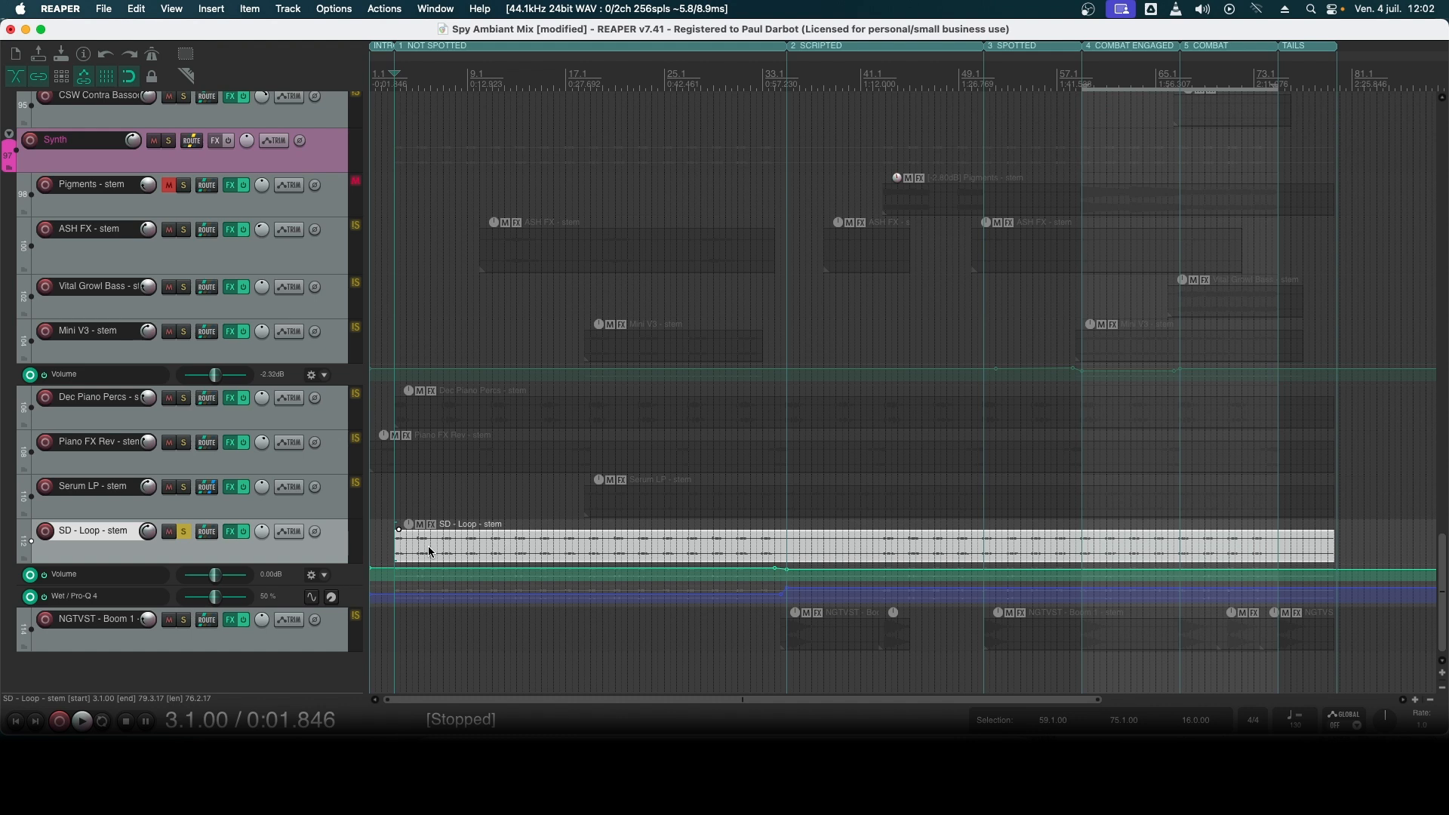
- Show the hidden SD - Loop source track through the Track Manager, and unmute and solo it
key("super+shift+m")
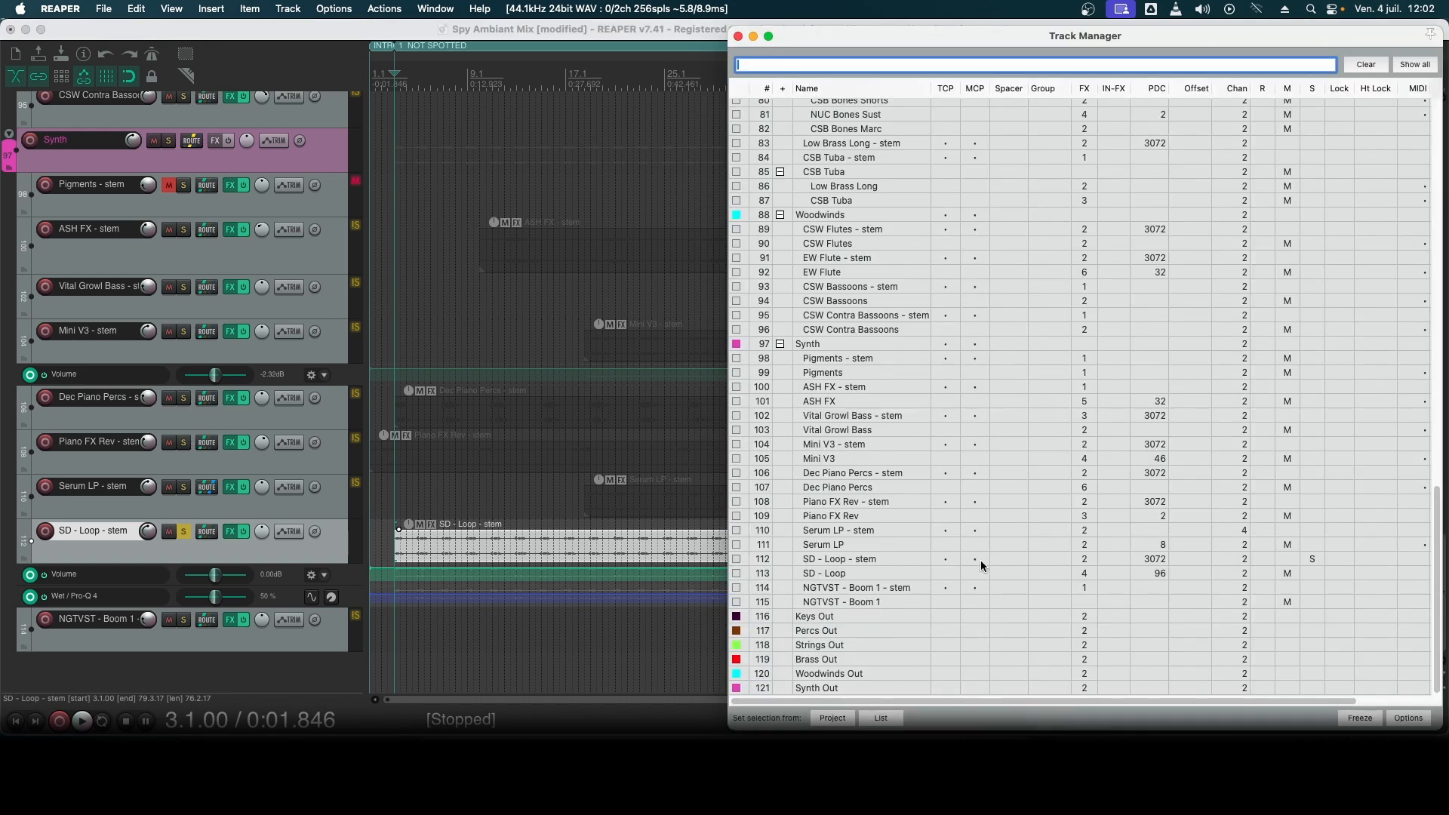
left_click(949, 572)
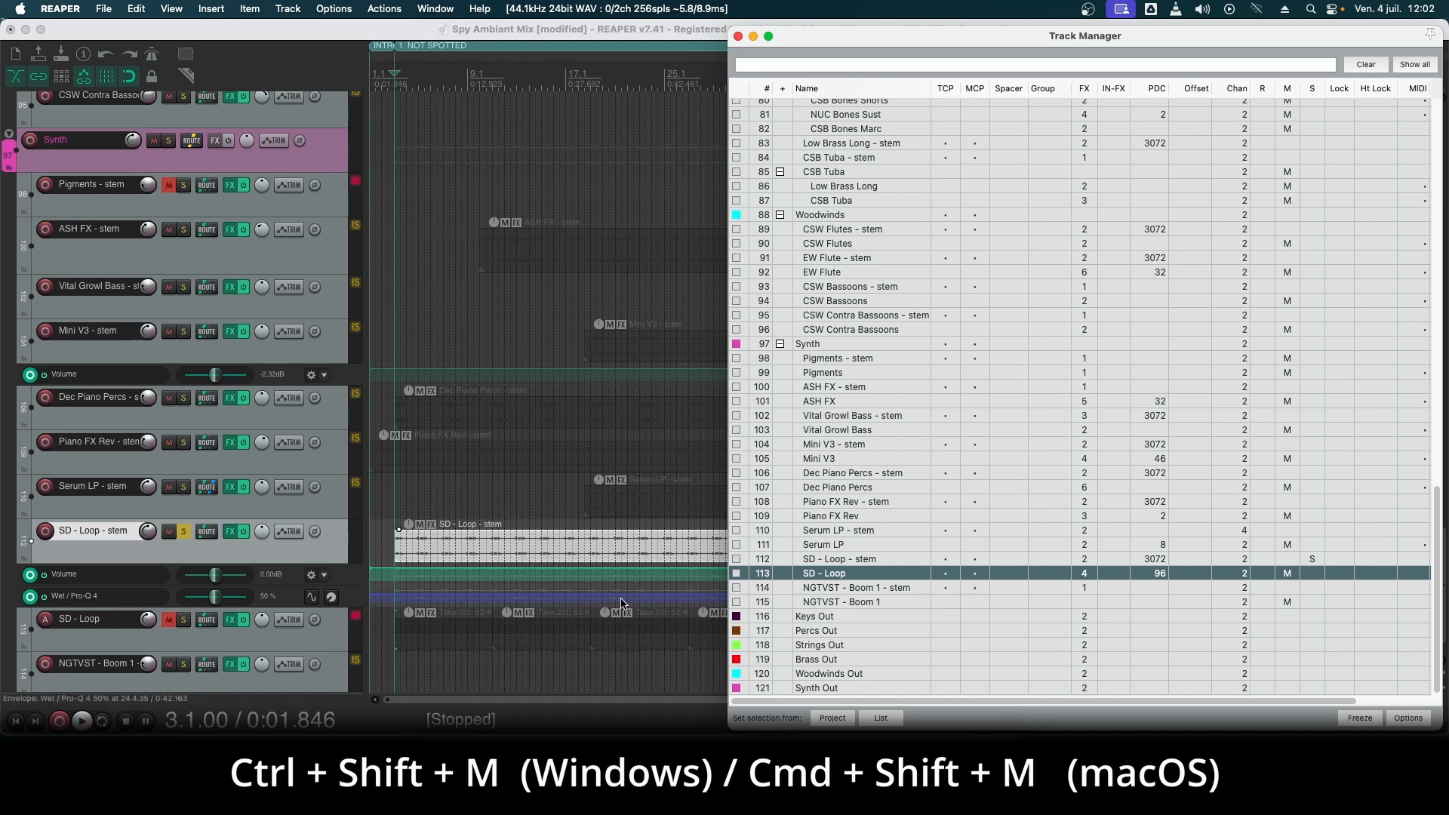
left_click(169, 620)
left_click(182, 620)
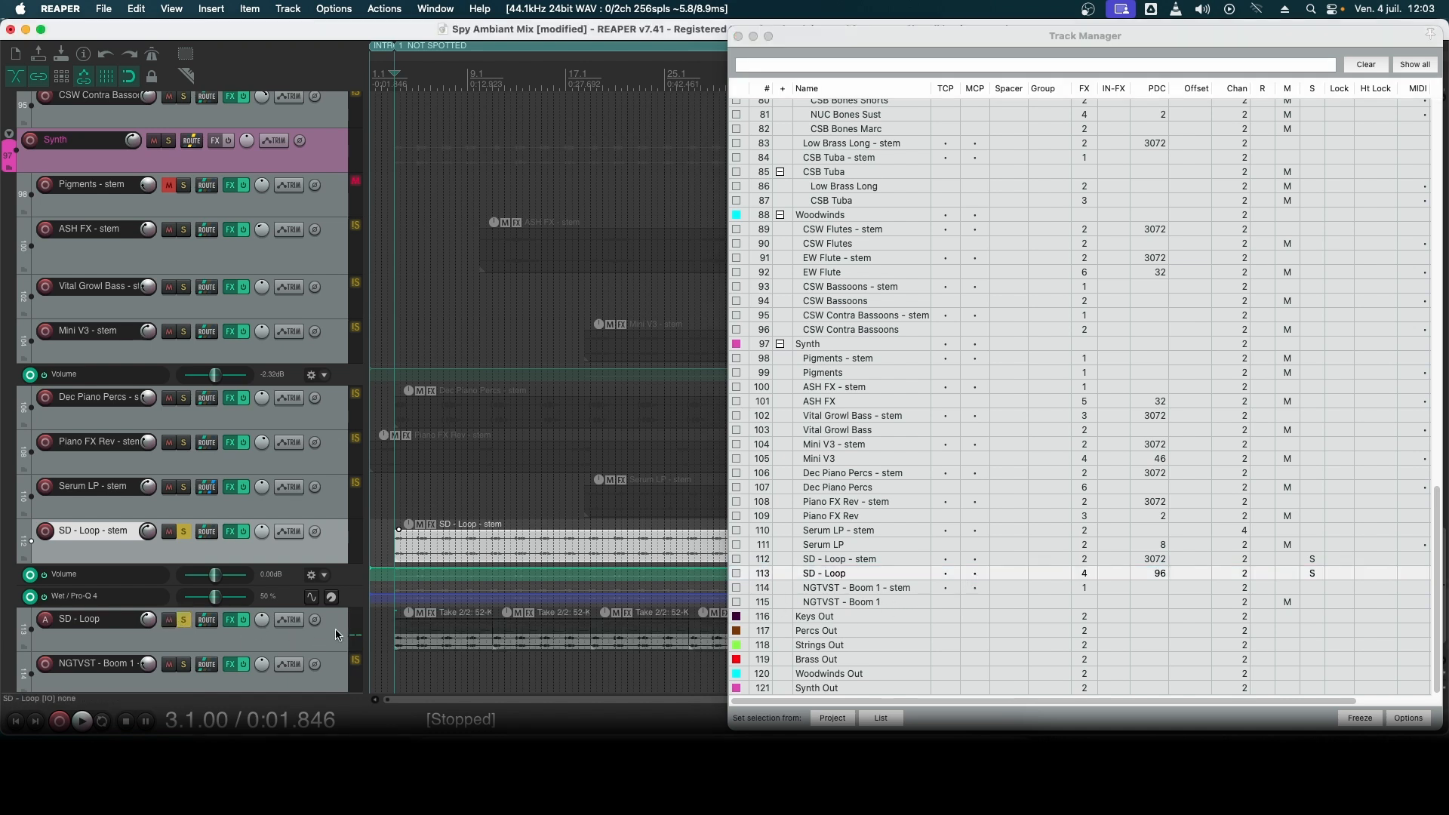
- Inspect the SD - Loop track's effects chain: OTT, Decapitator, EchoBoy and Pro-Q 4
left_click(230, 619)
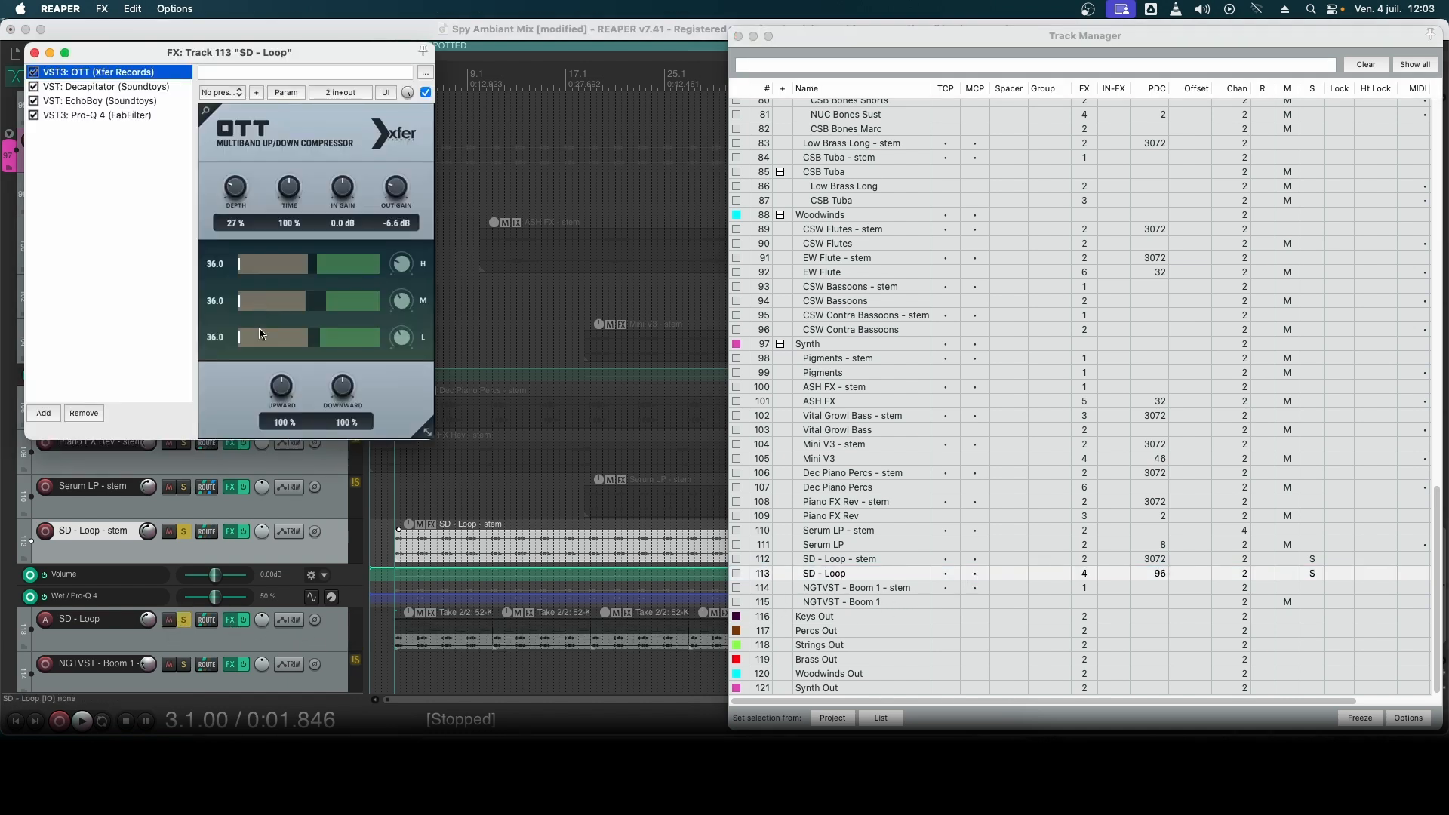
left_click(92, 90)
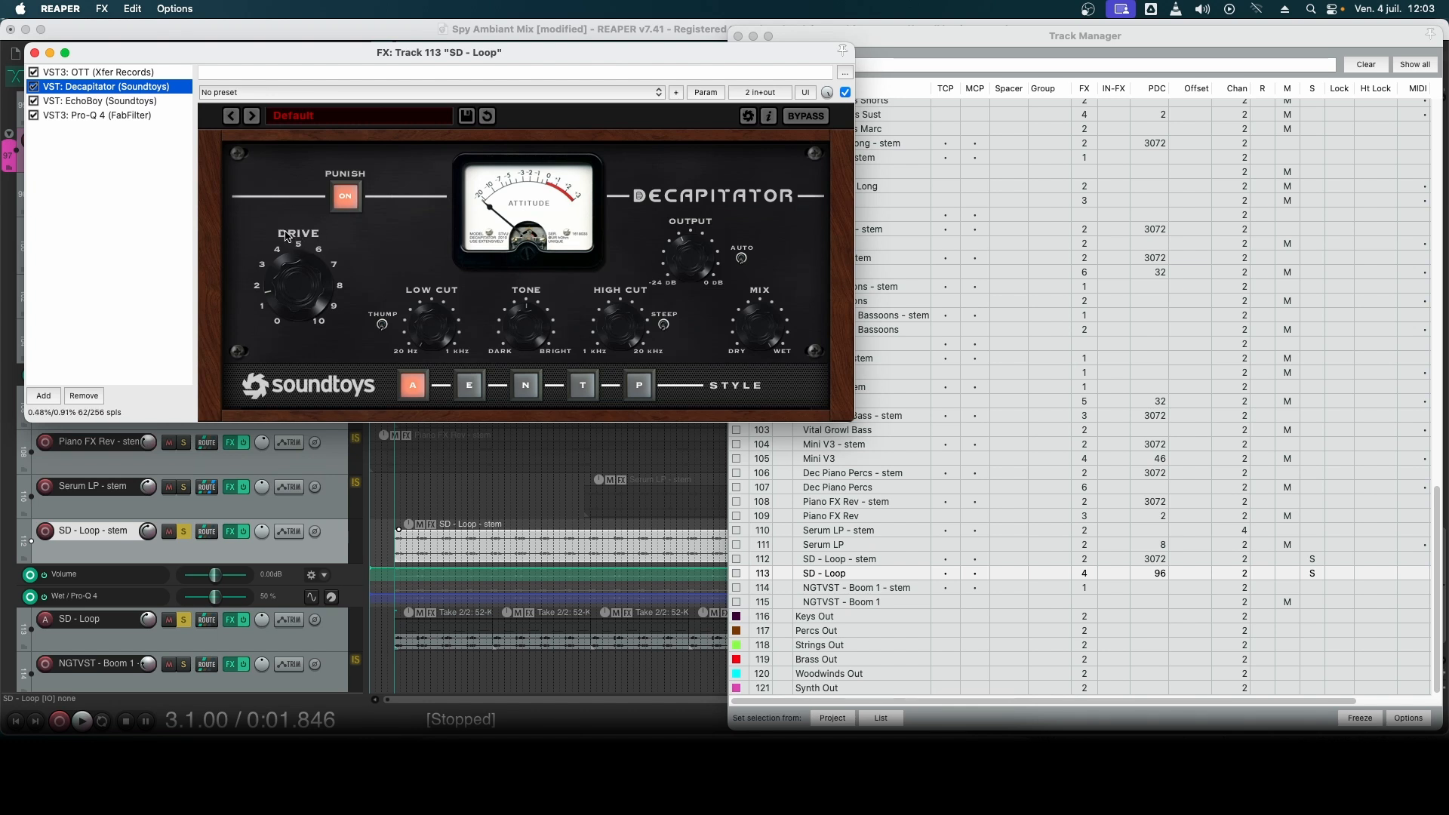
left_click(104, 101)
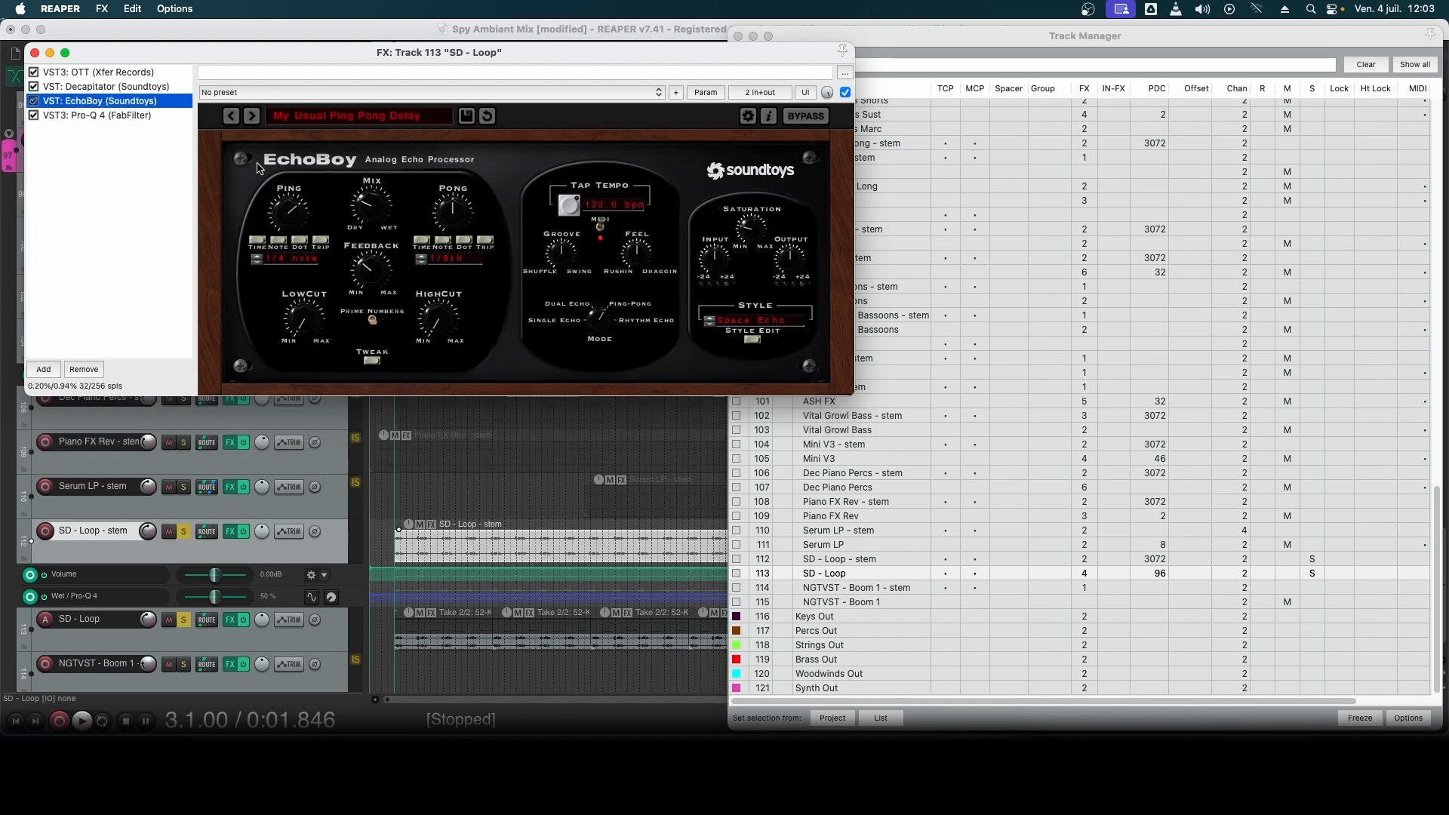
left_click(100, 113)
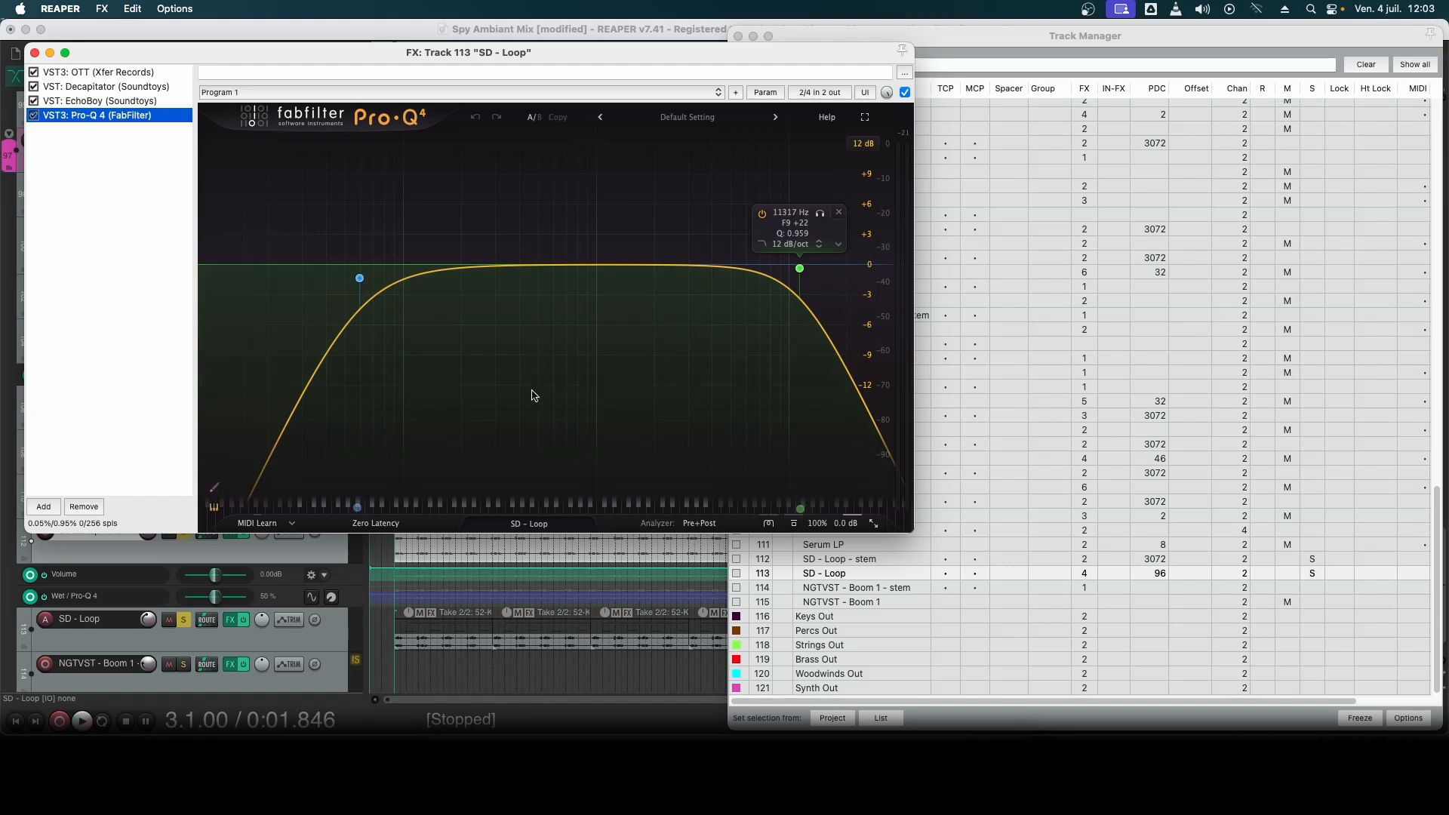
left_click(34, 53)
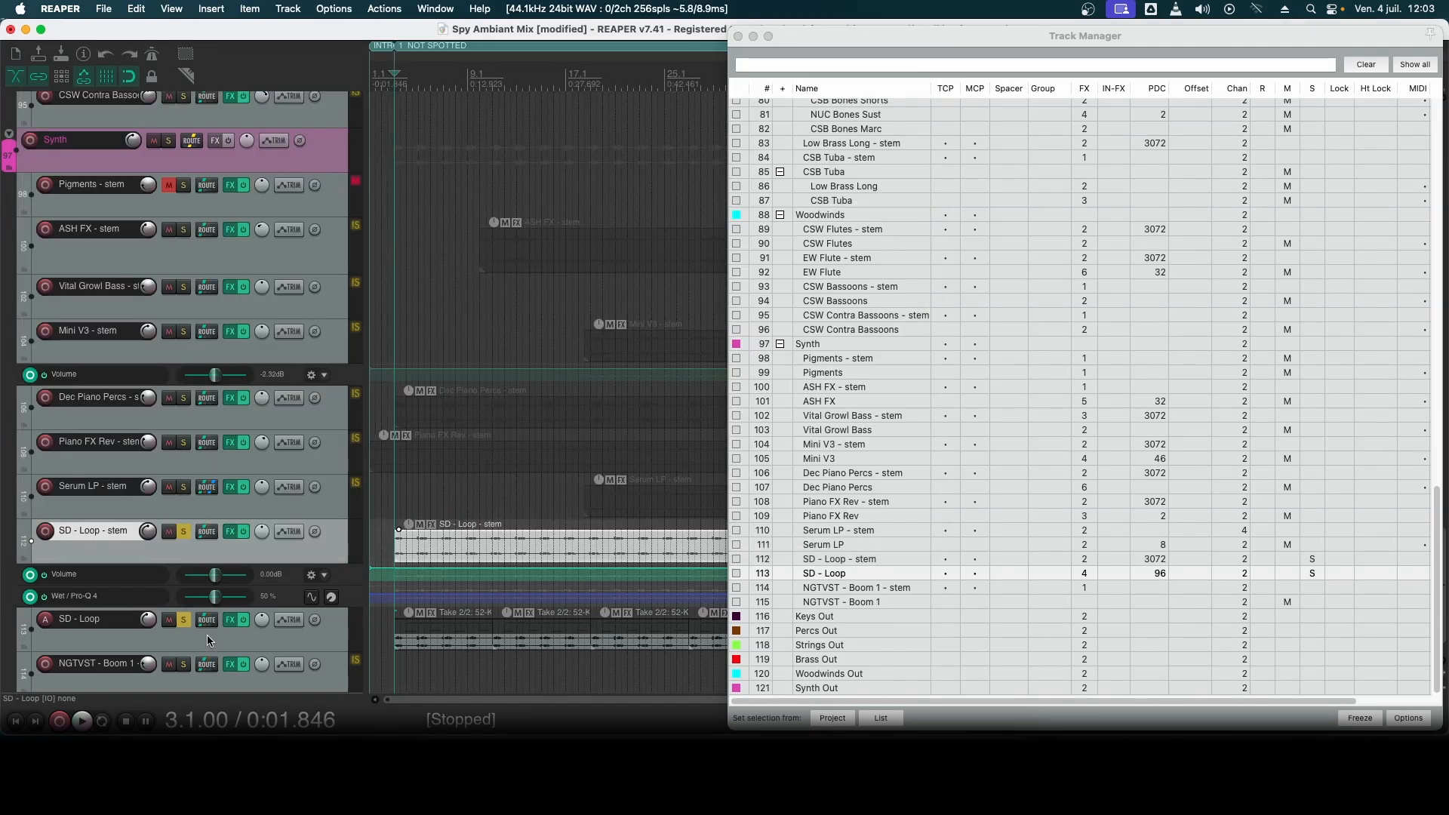
- Hide the SD - Loop source track from the arrange view, and move the solo from SD - Loop - stem to Dec Piano Percs - stem
left_click(944, 573)
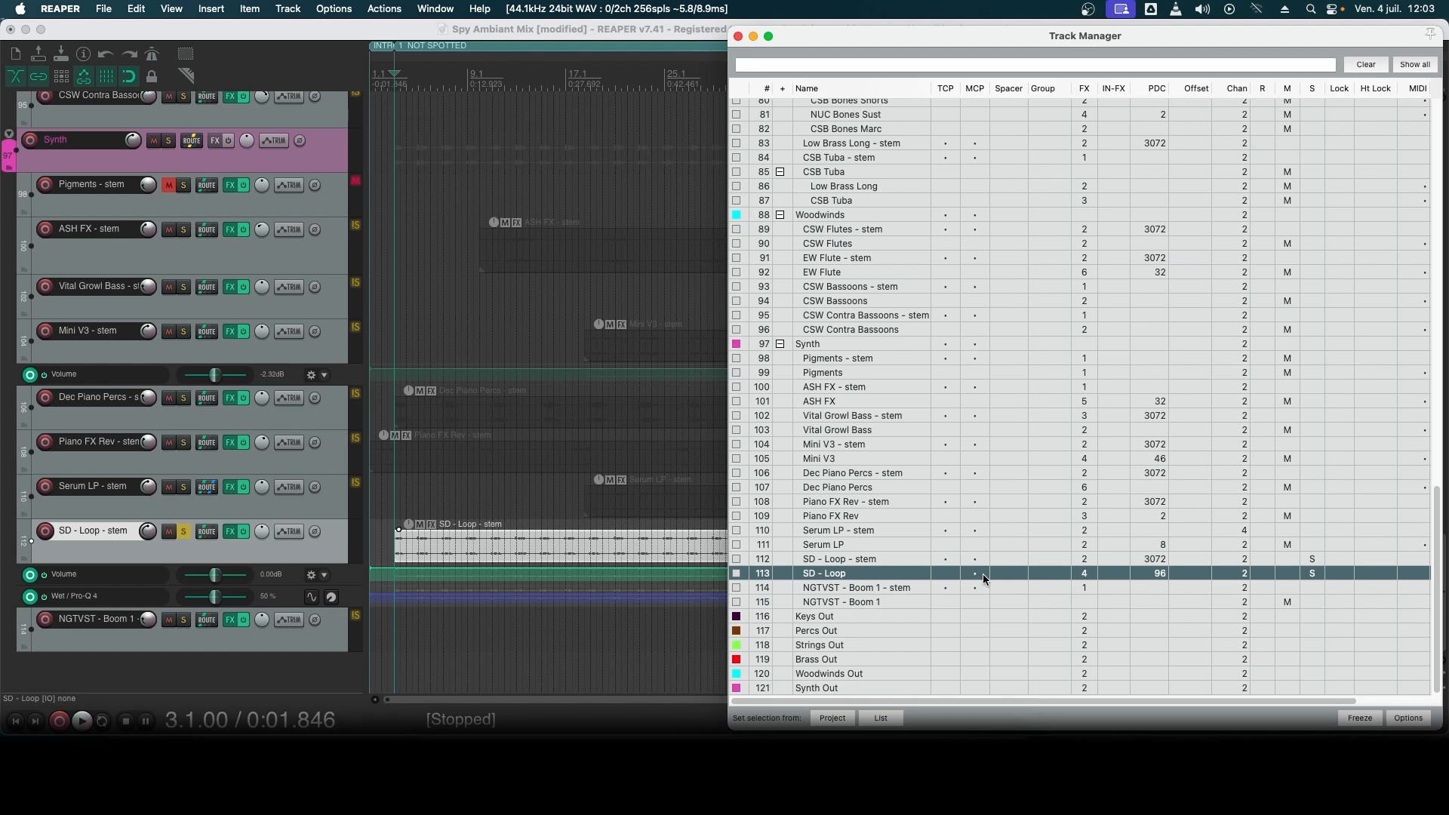
left_click(183, 531)
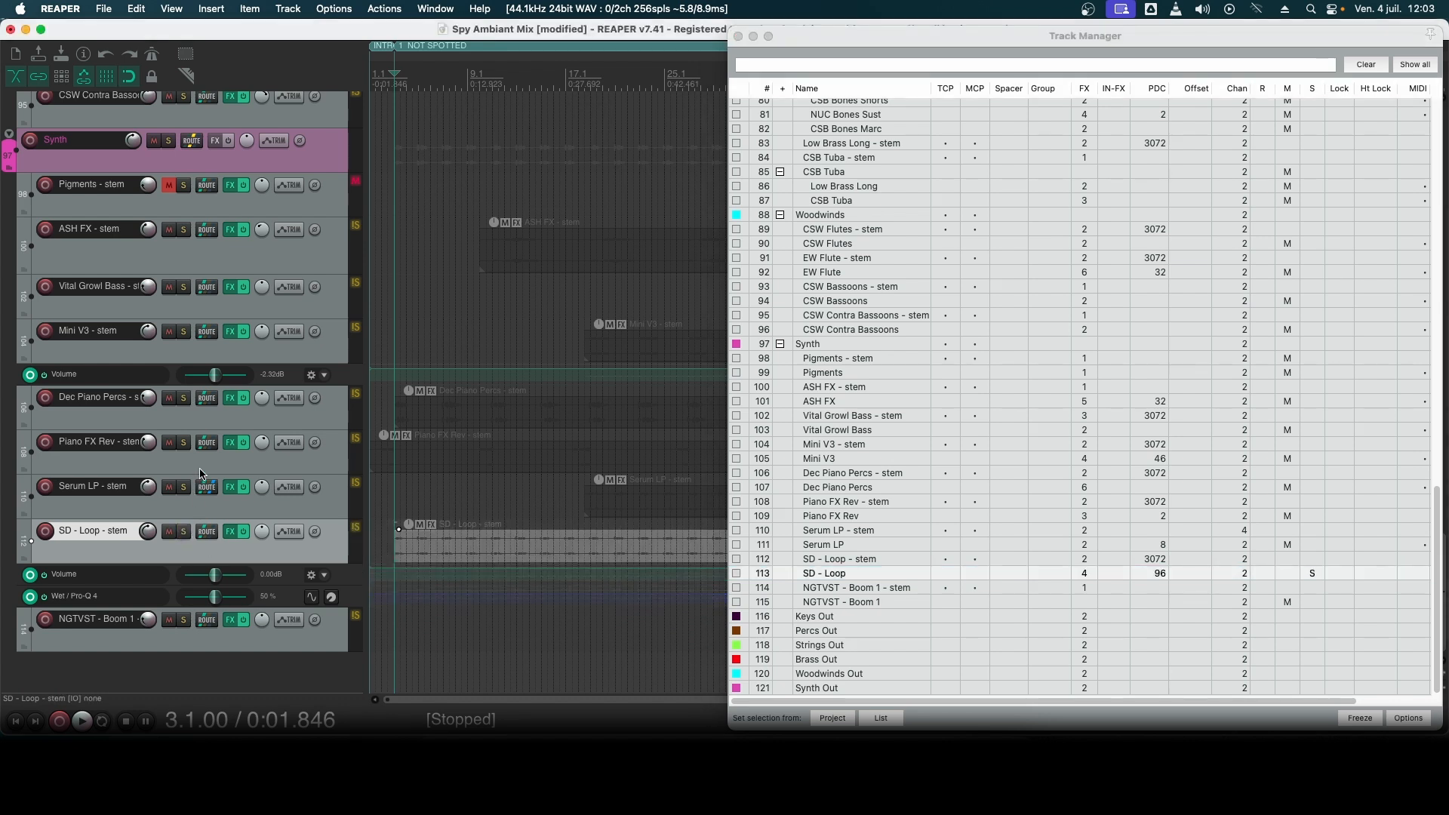
left_click(229, 418)
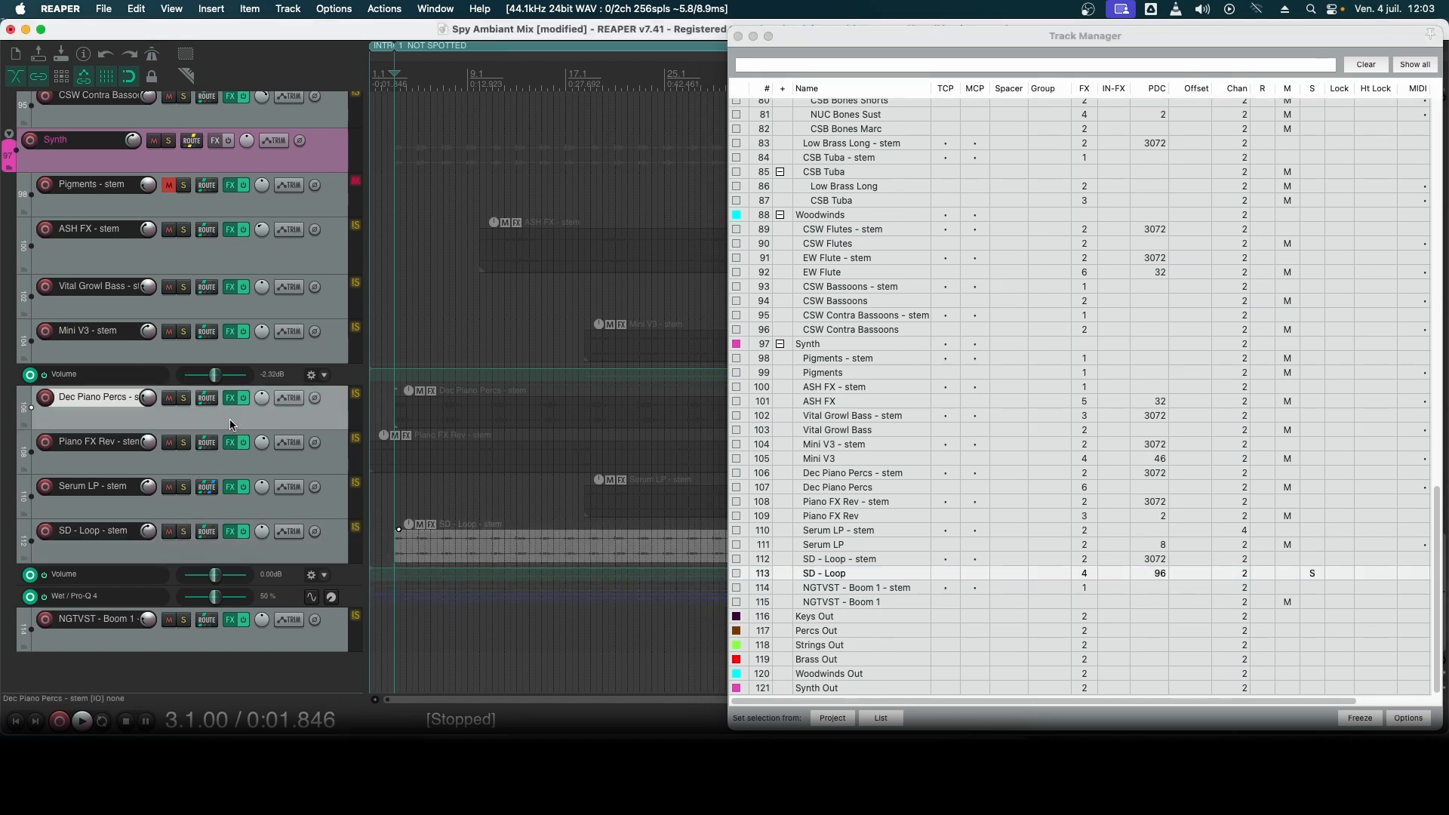
left_click(184, 398)
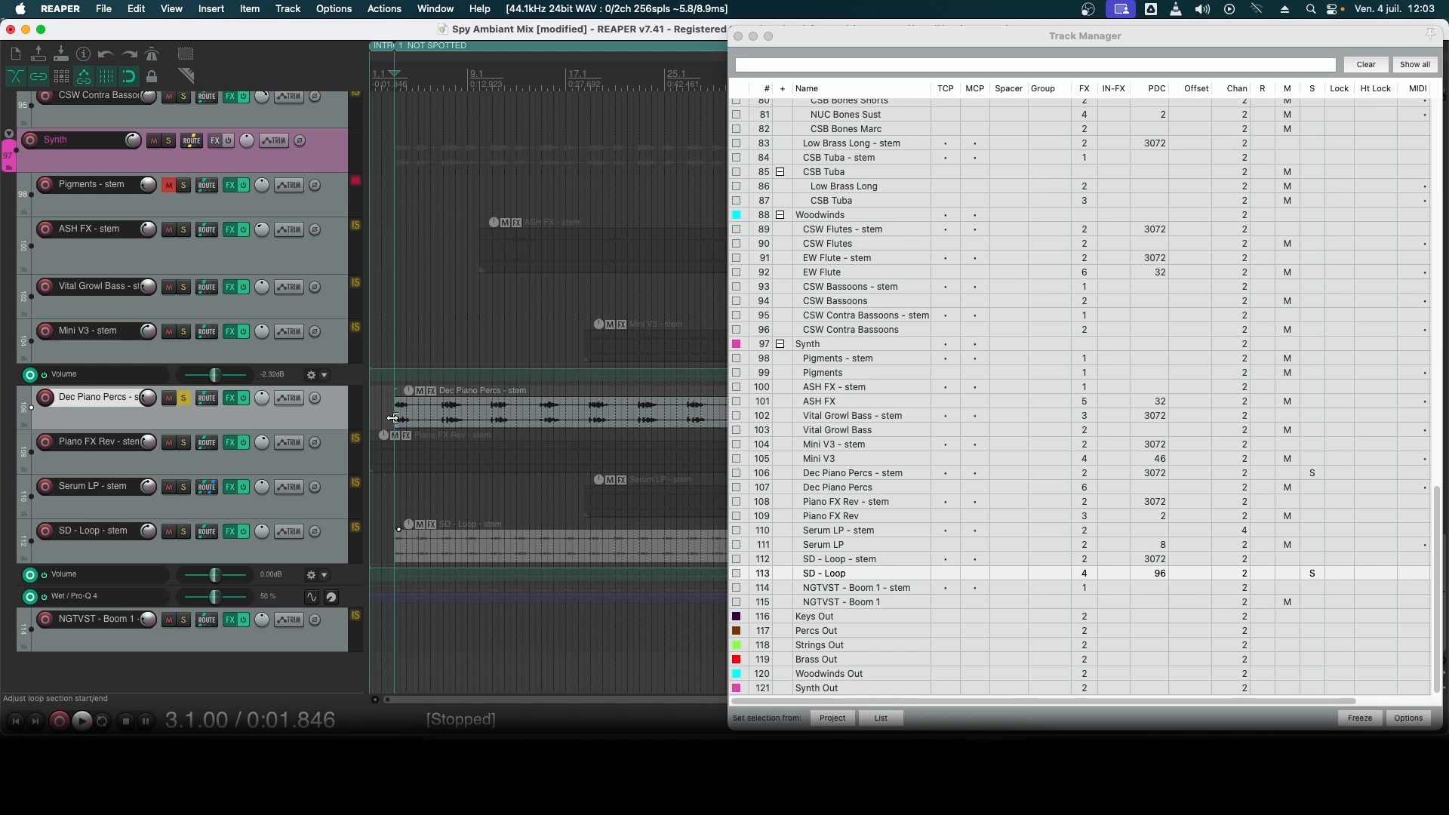
- Audition Dec Piano Percs - stem from bar 3, adding SD - Loop - stem to the solo during playback
left_click(471, 413)
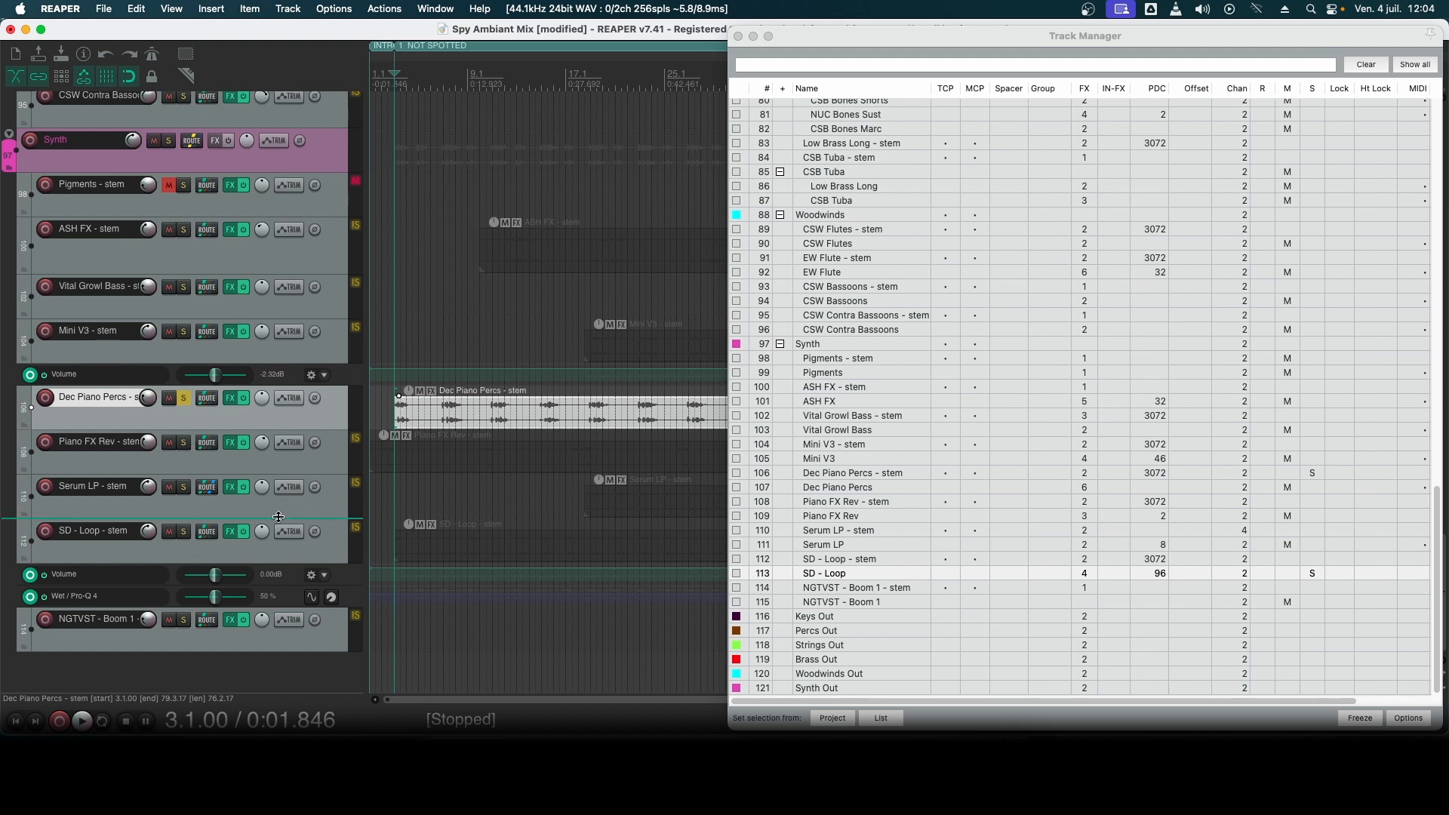
key("space")
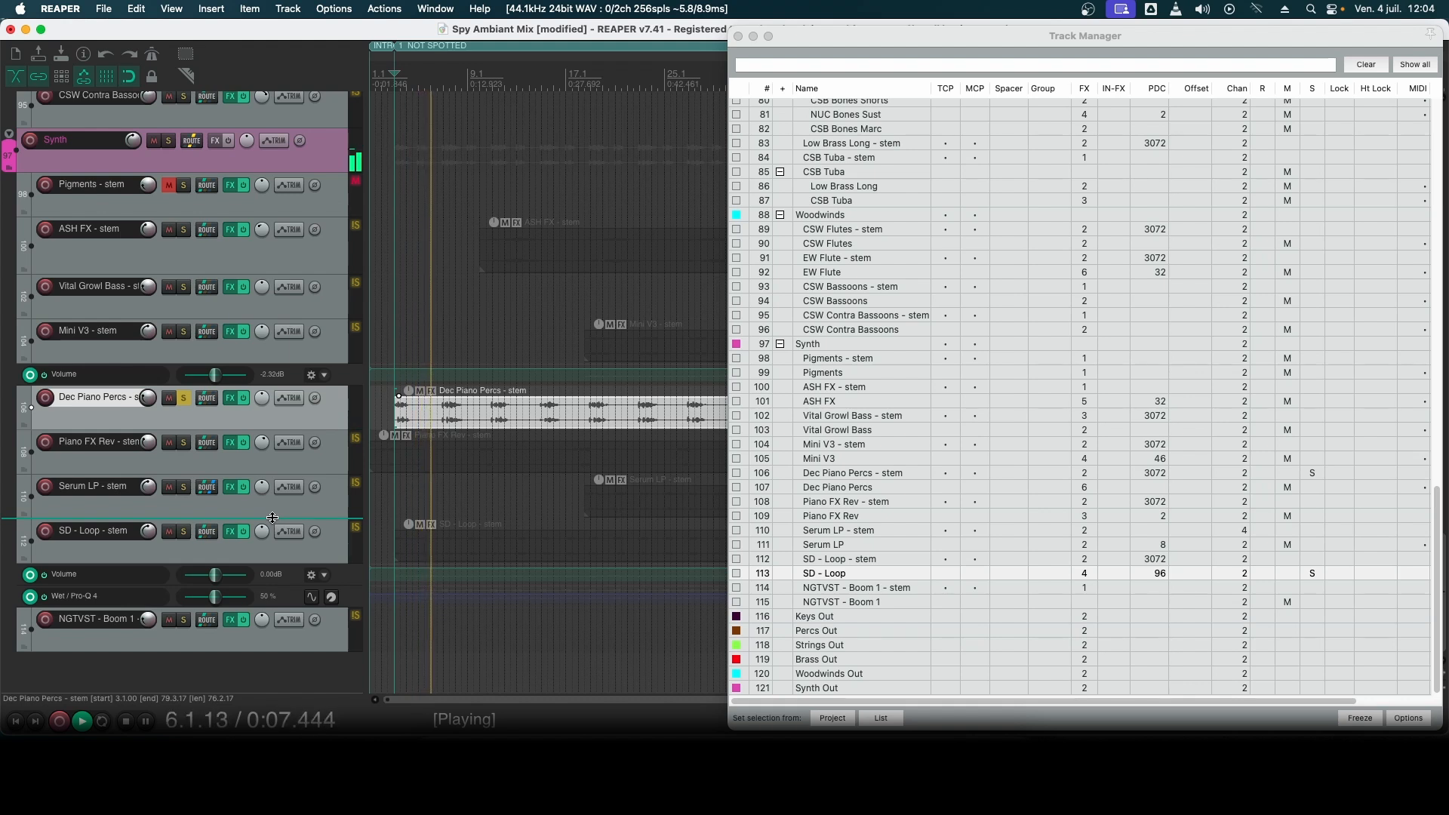
left_click(185, 532)
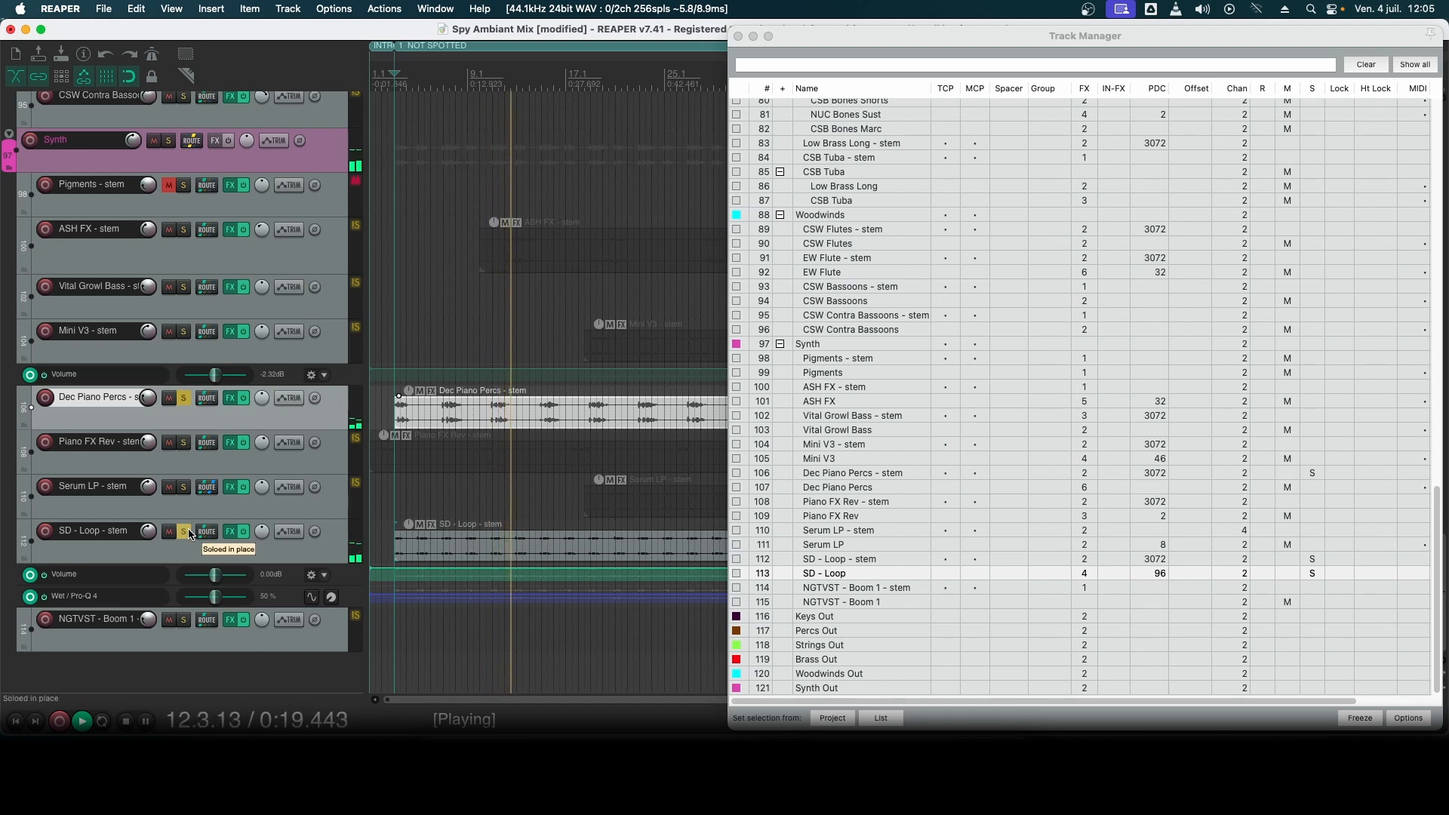
key("space")
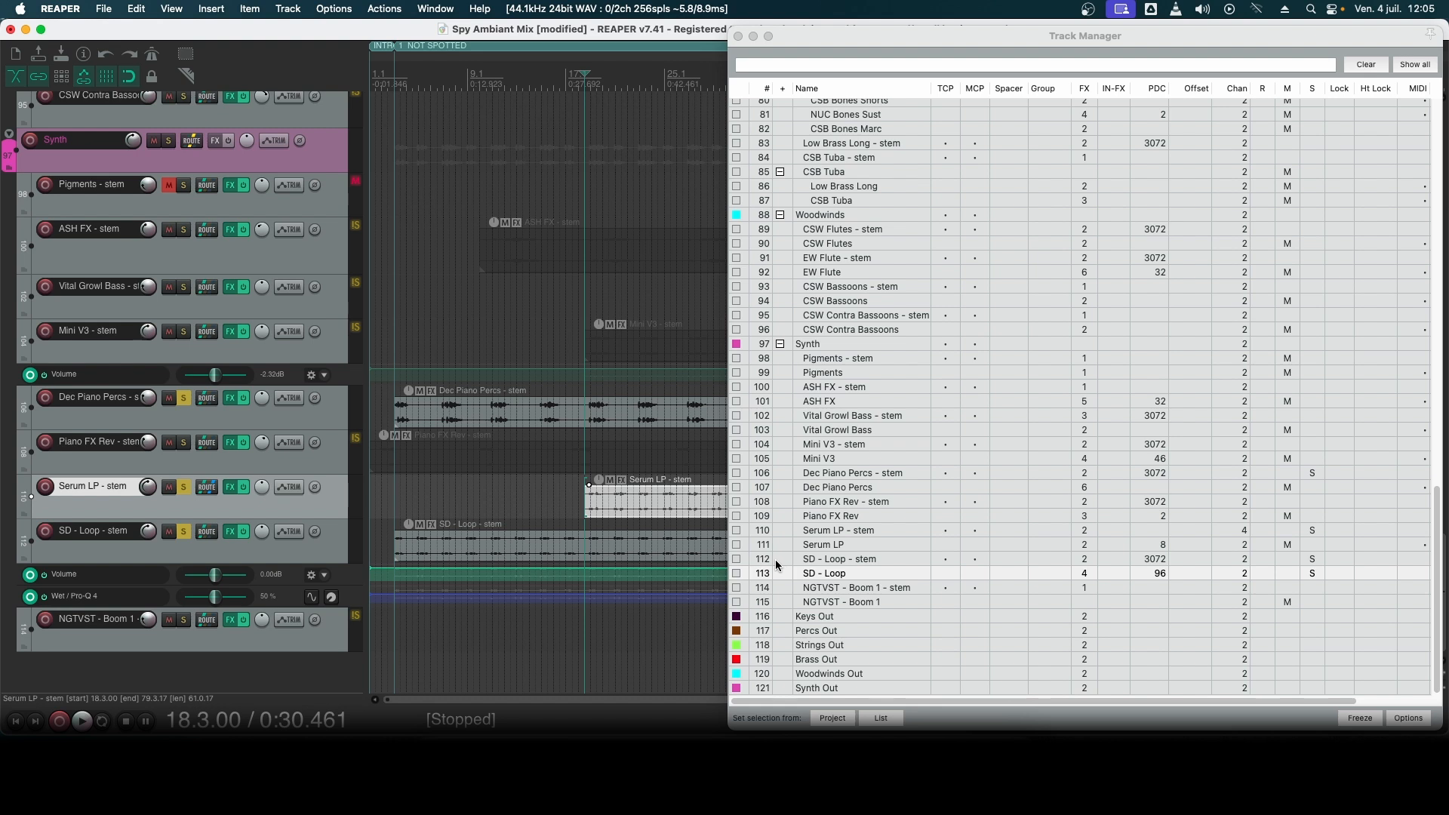
- Audition Serum LP - stem on its own, adding SD - Loop - stem and Dec Piano Percs - stem to the solo during playback
left_click(633, 509)
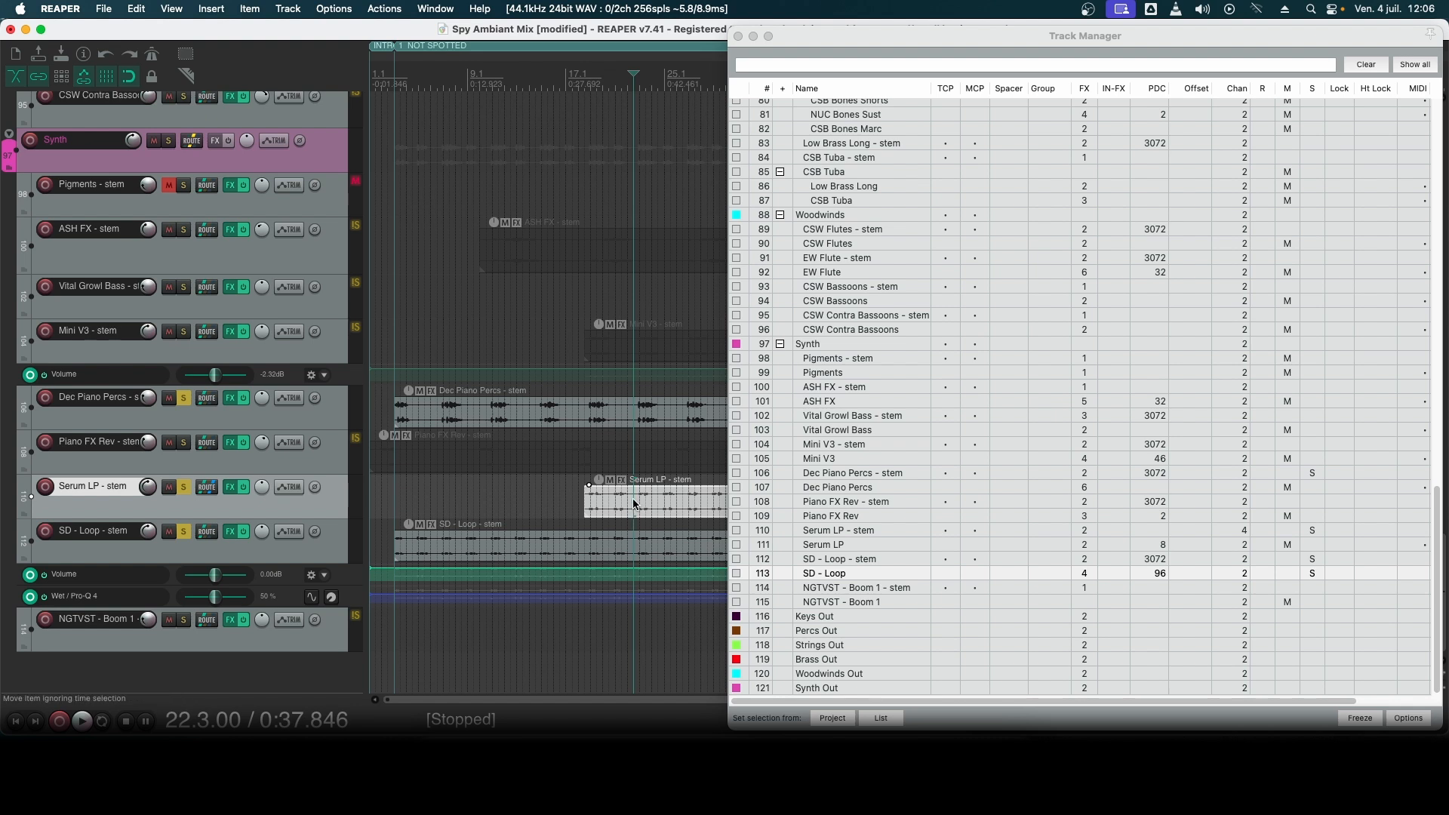
key("space")
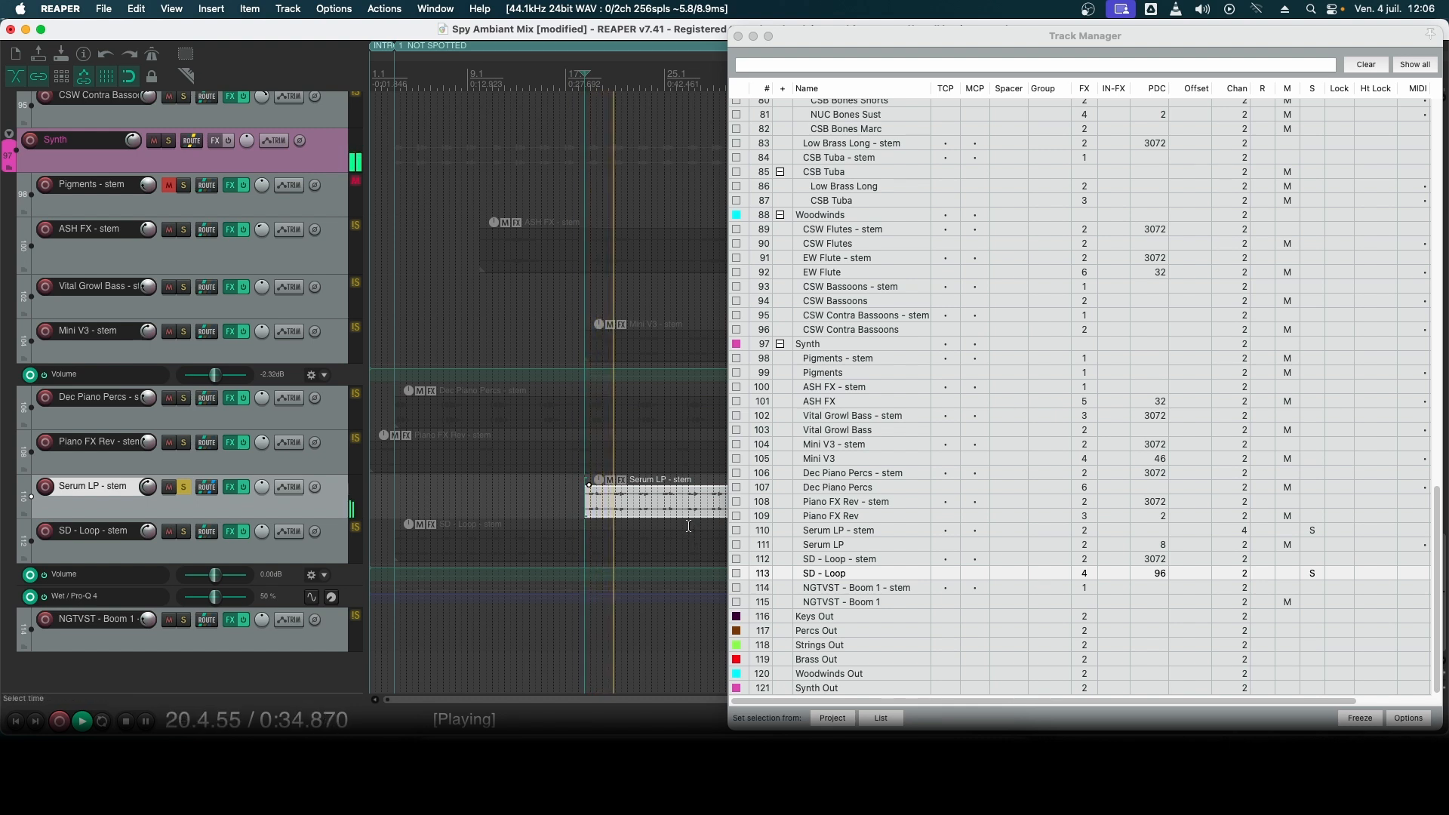
left_click(183, 531)
left_click(184, 398)
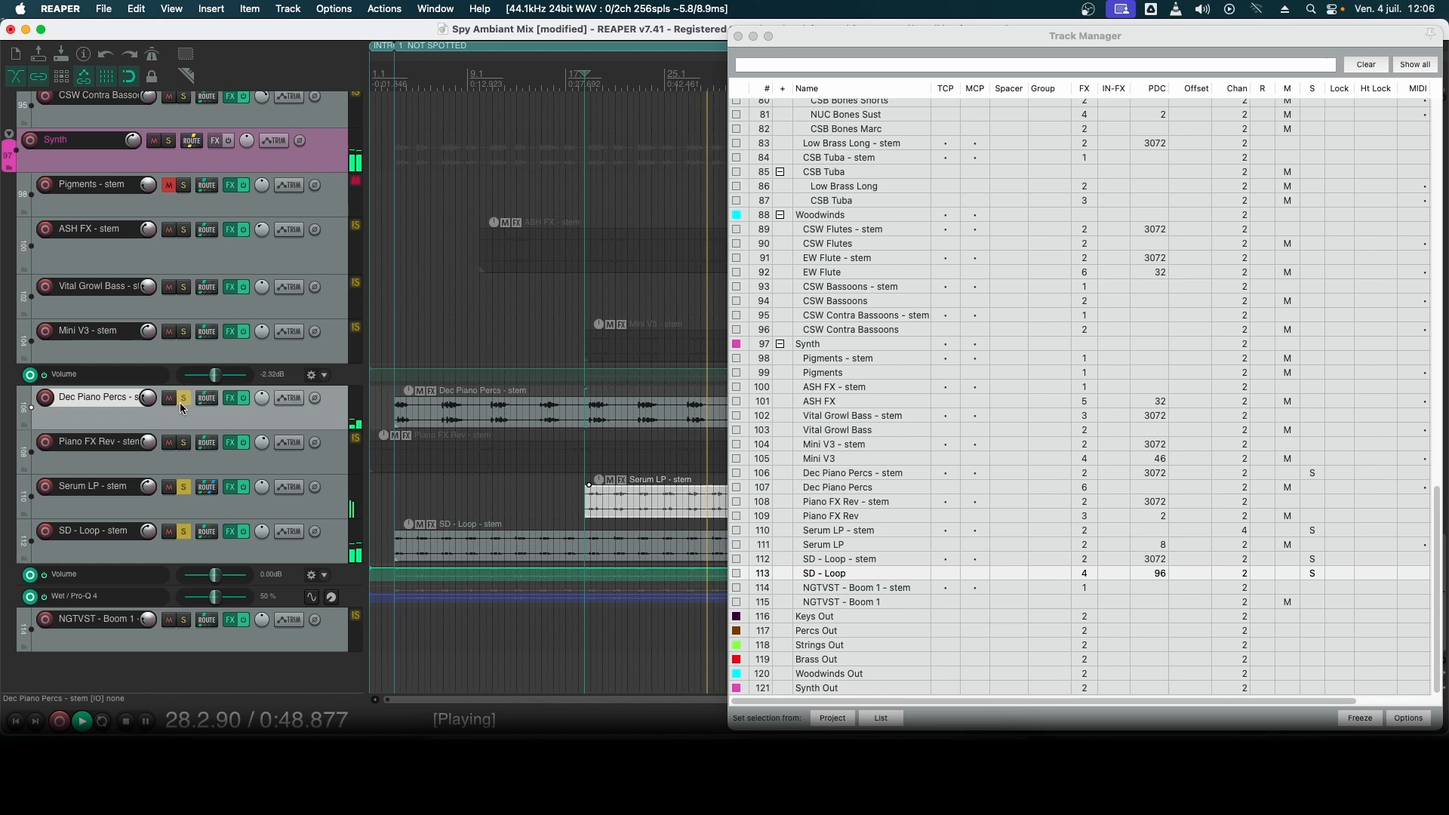
key("space")
- Audition the soloed ASH FX - stem from the start of its first item at bar 10
left_click(640, 269)
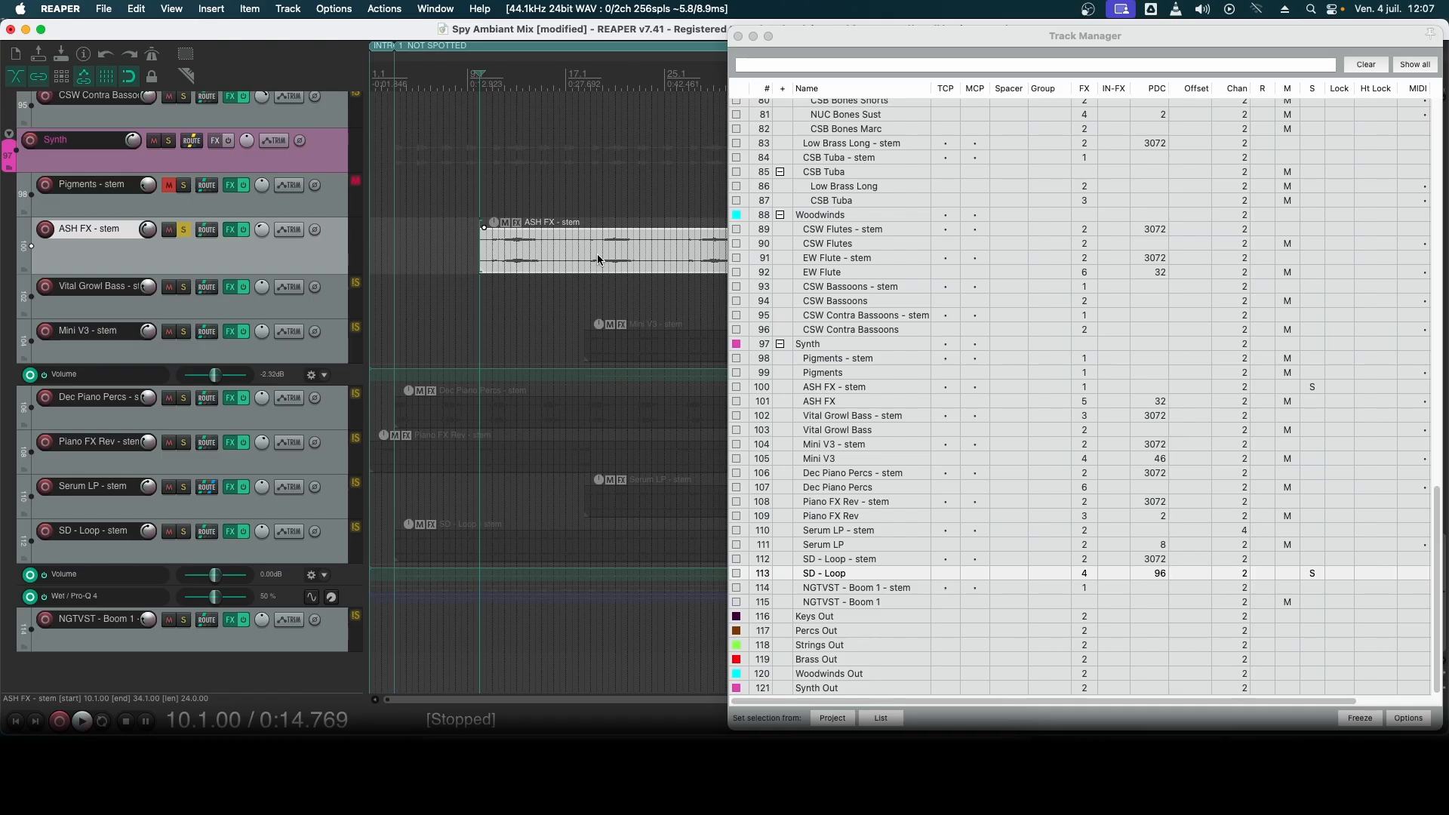
key("space")
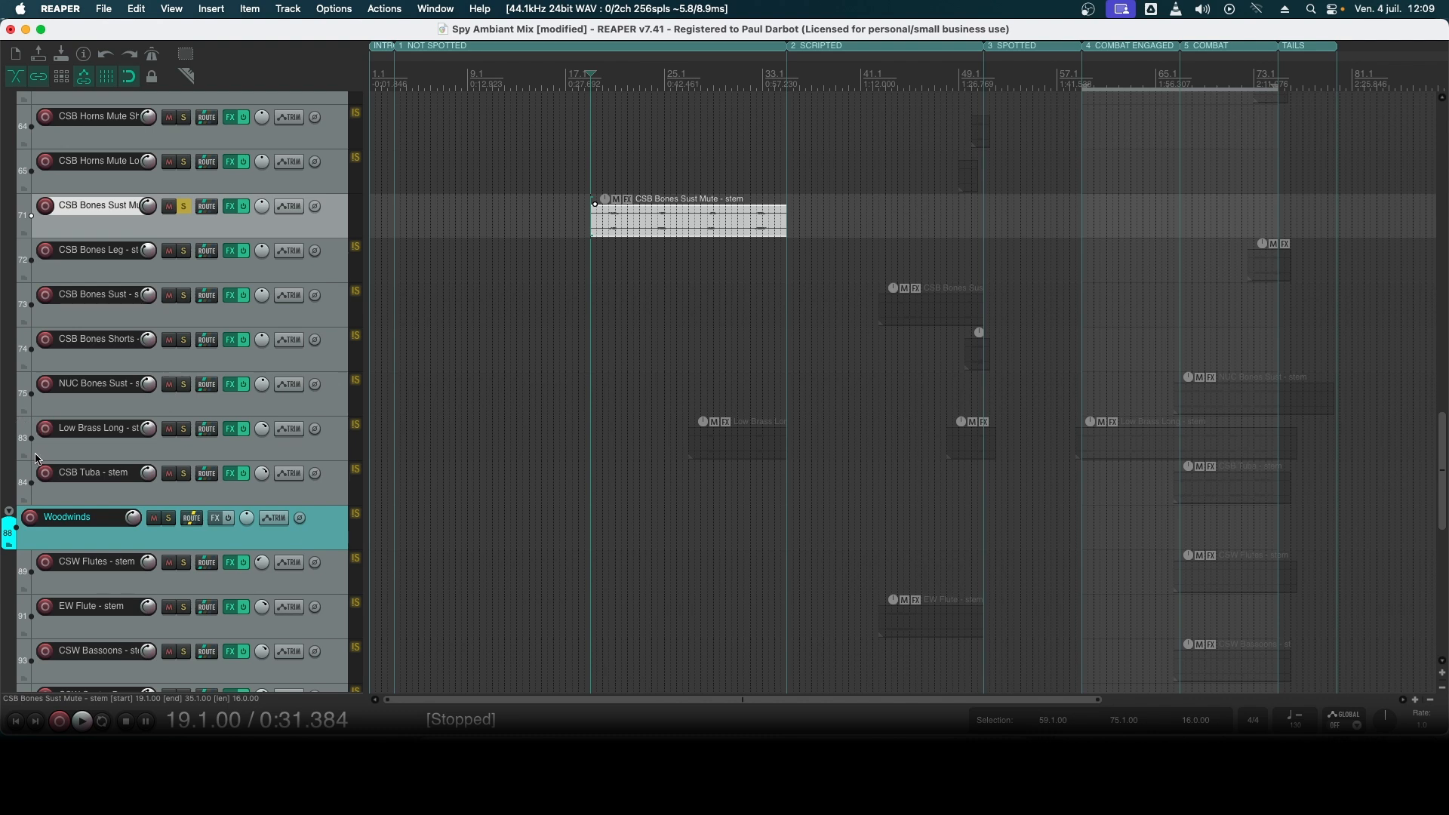
- Look over the brass, strings and percussion stem tracks in the arrangement
left_click(85, 450)
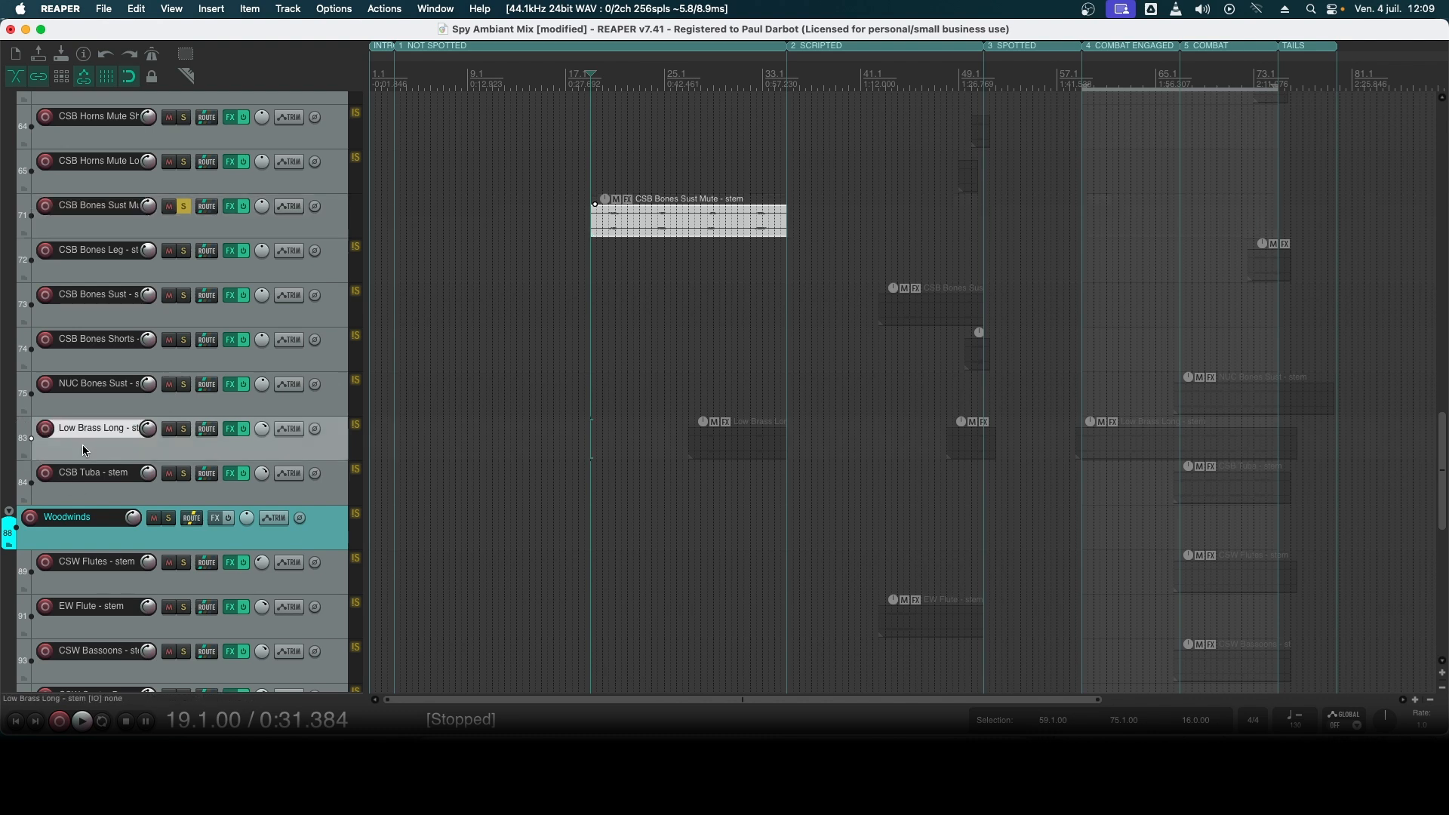
scroll(83, 449, "up", 10)
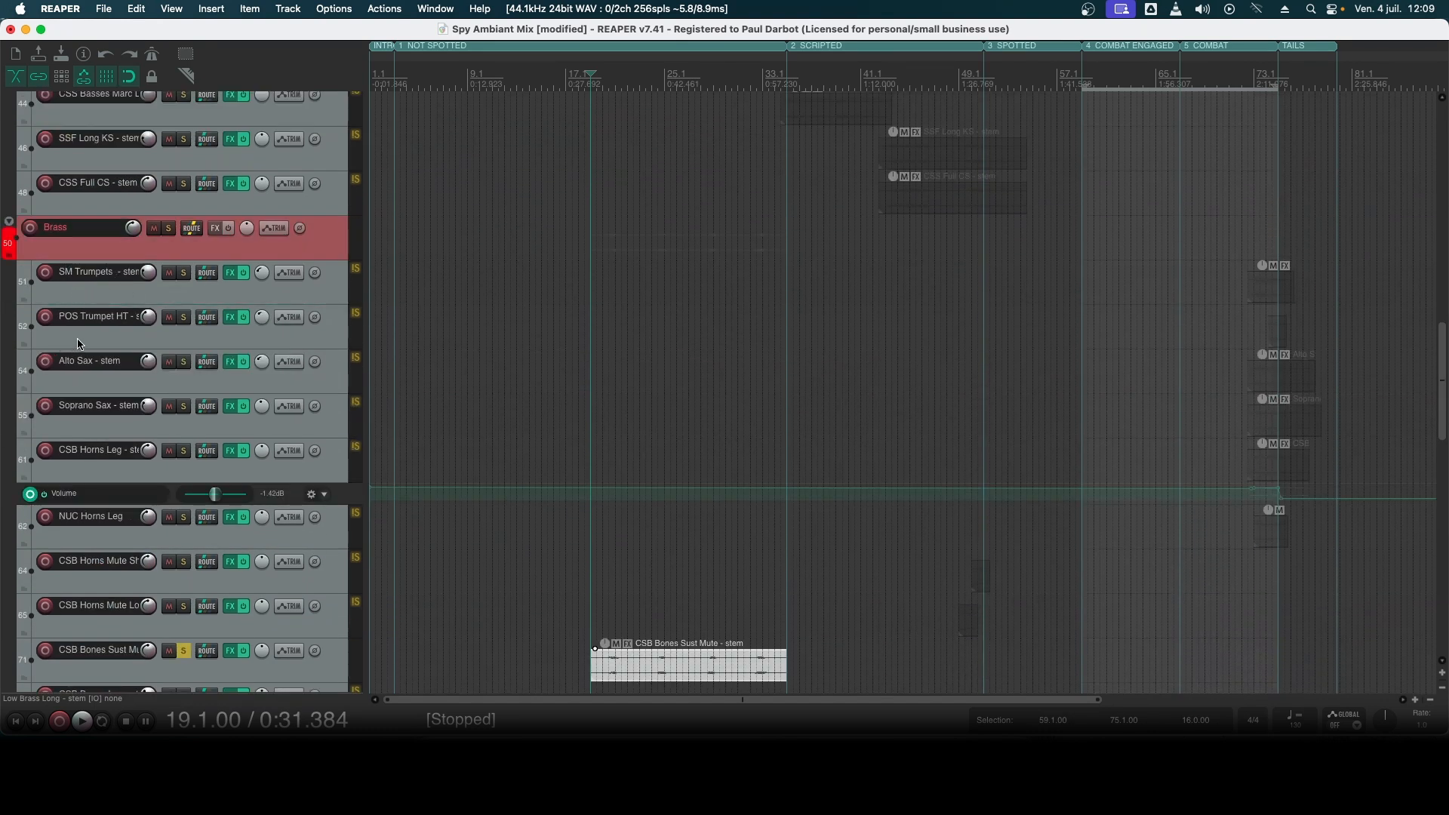
scroll(79, 343, "up", 3)
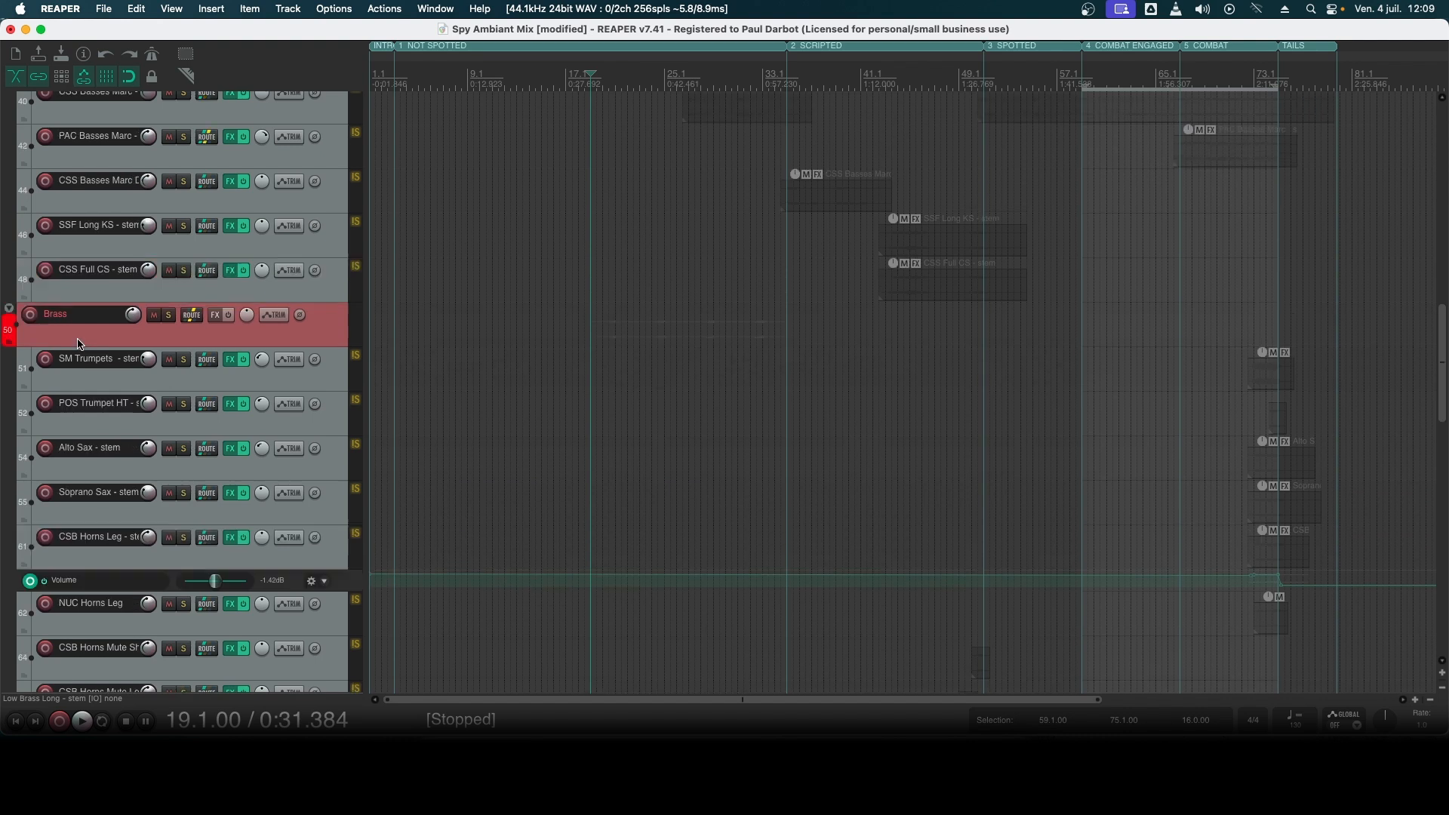
scroll(76, 300, "up", 4)
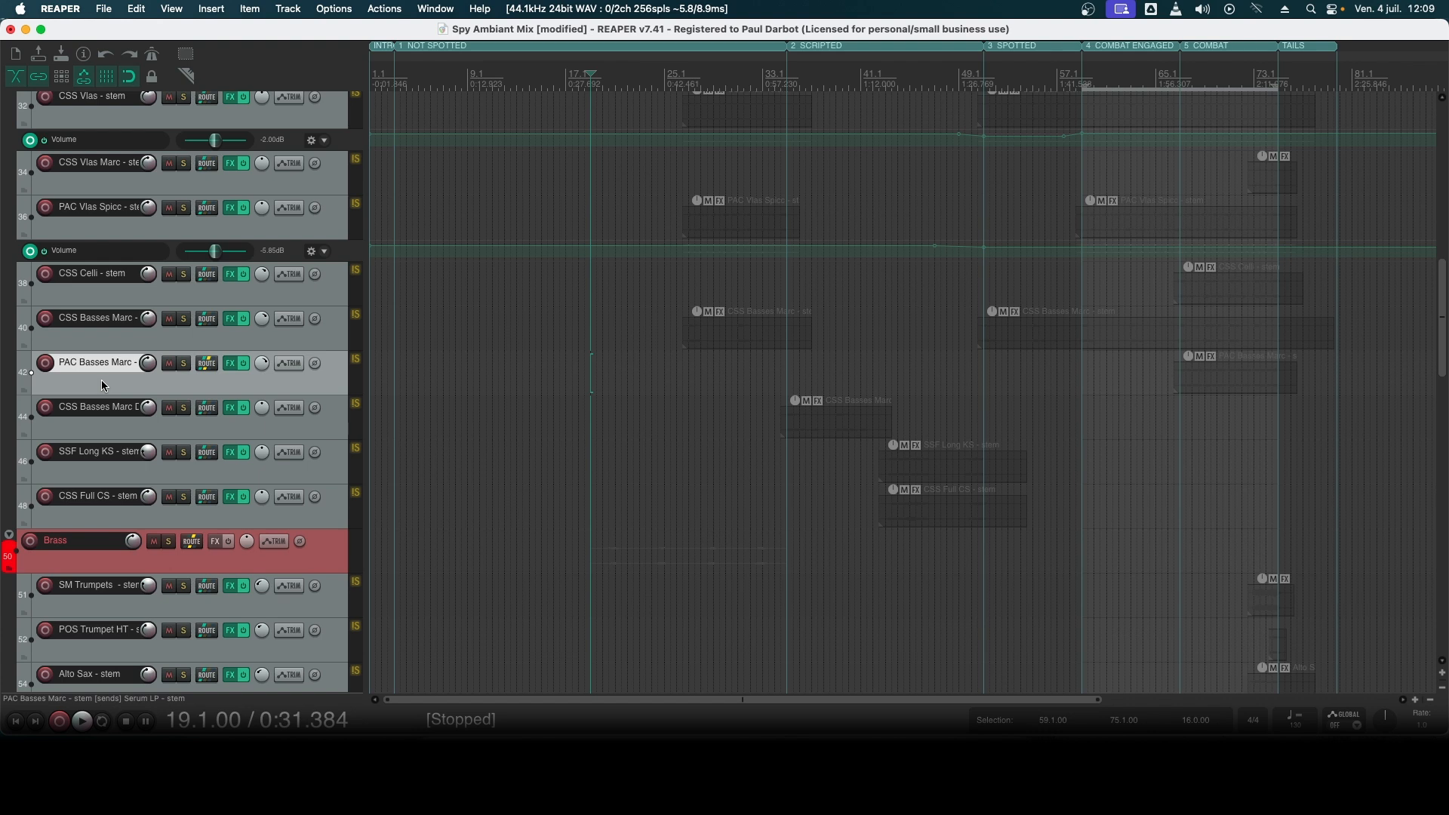
scroll(101, 379, "up", 5)
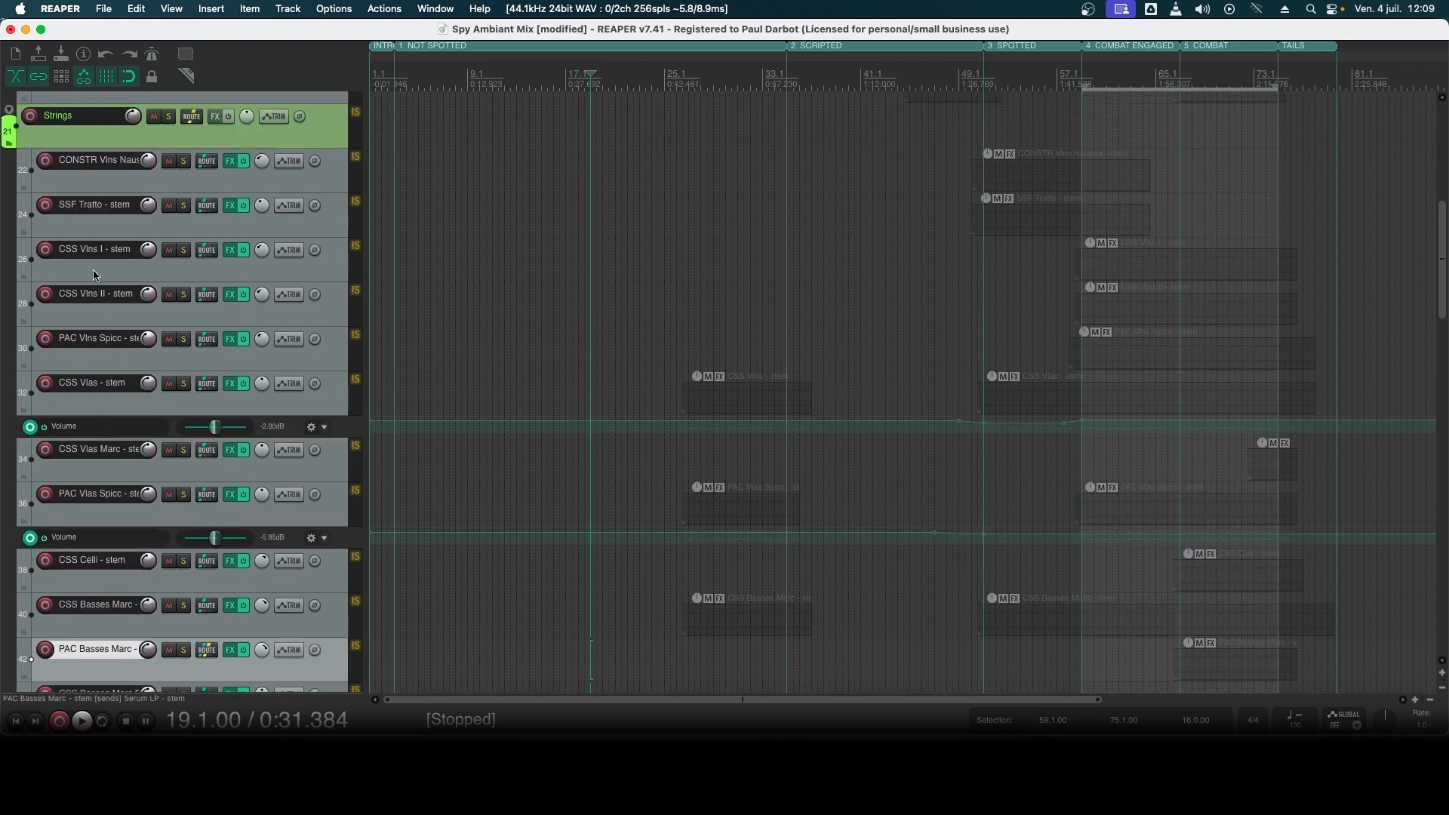
scroll(101, 256, "up", 4)
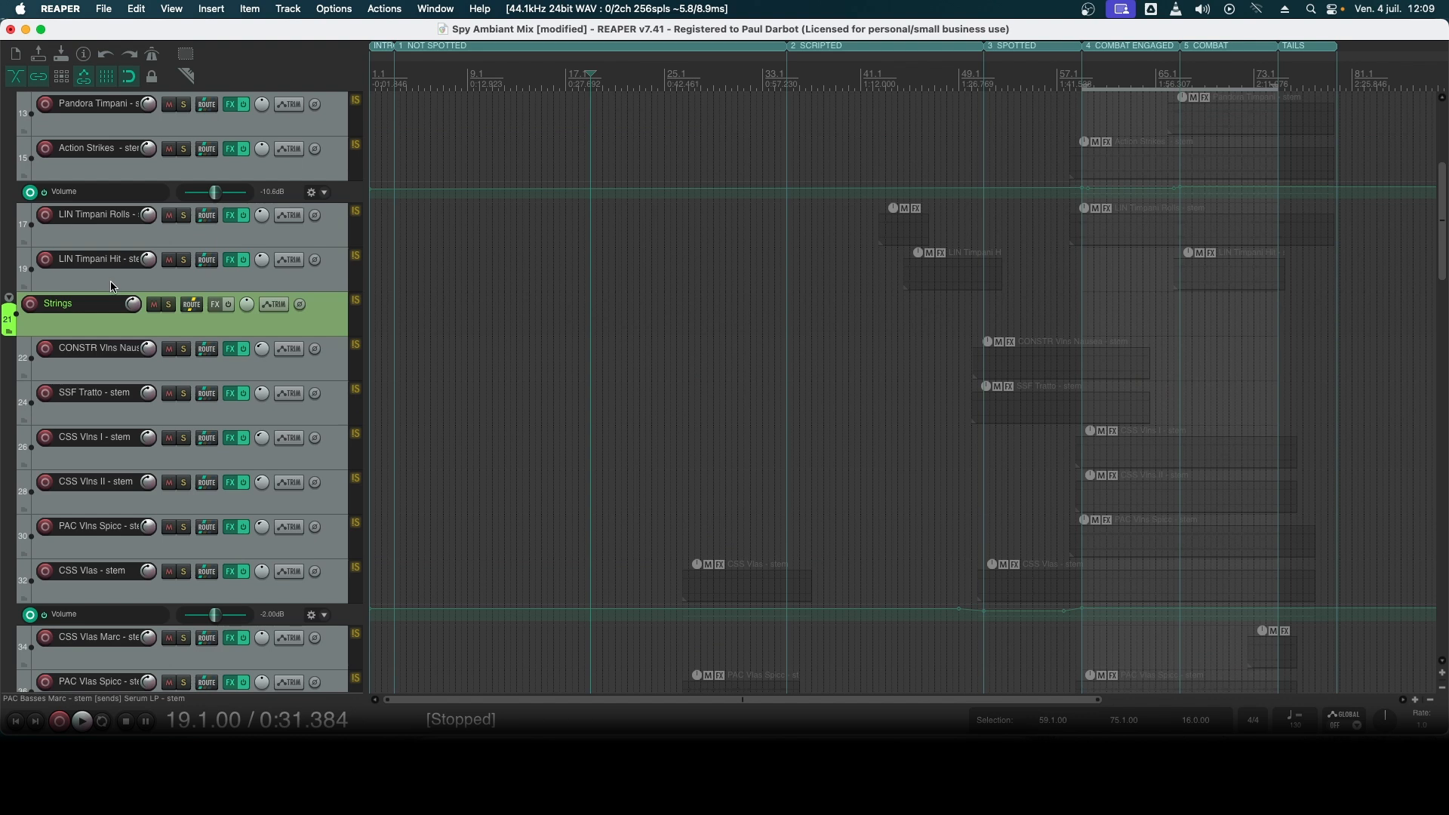
scroll(112, 287, "down", 20)
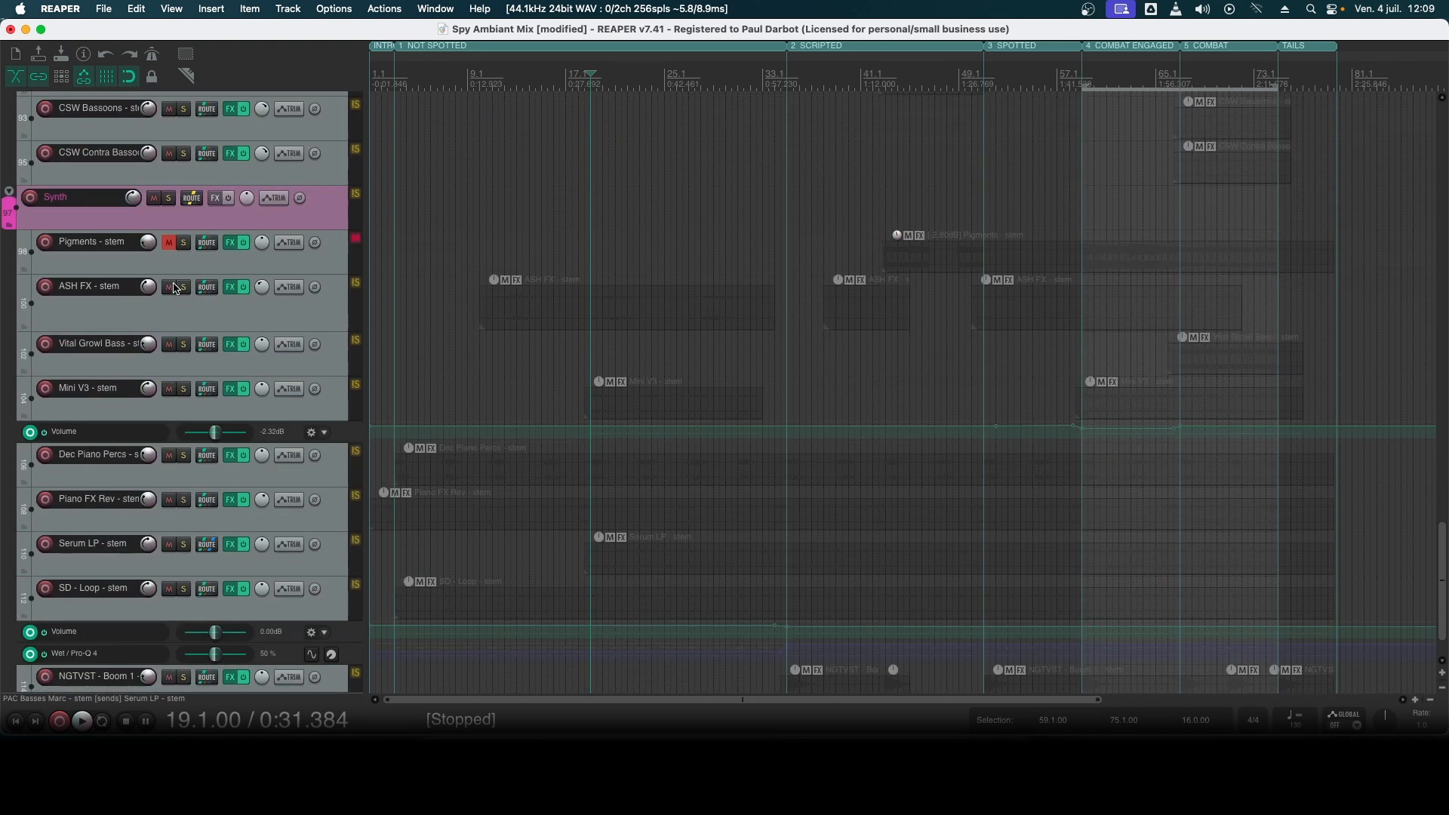
- Audition the soloed CSB Bones Sust Mute - stem from bar 19
scroll(173, 287, "up", 10)
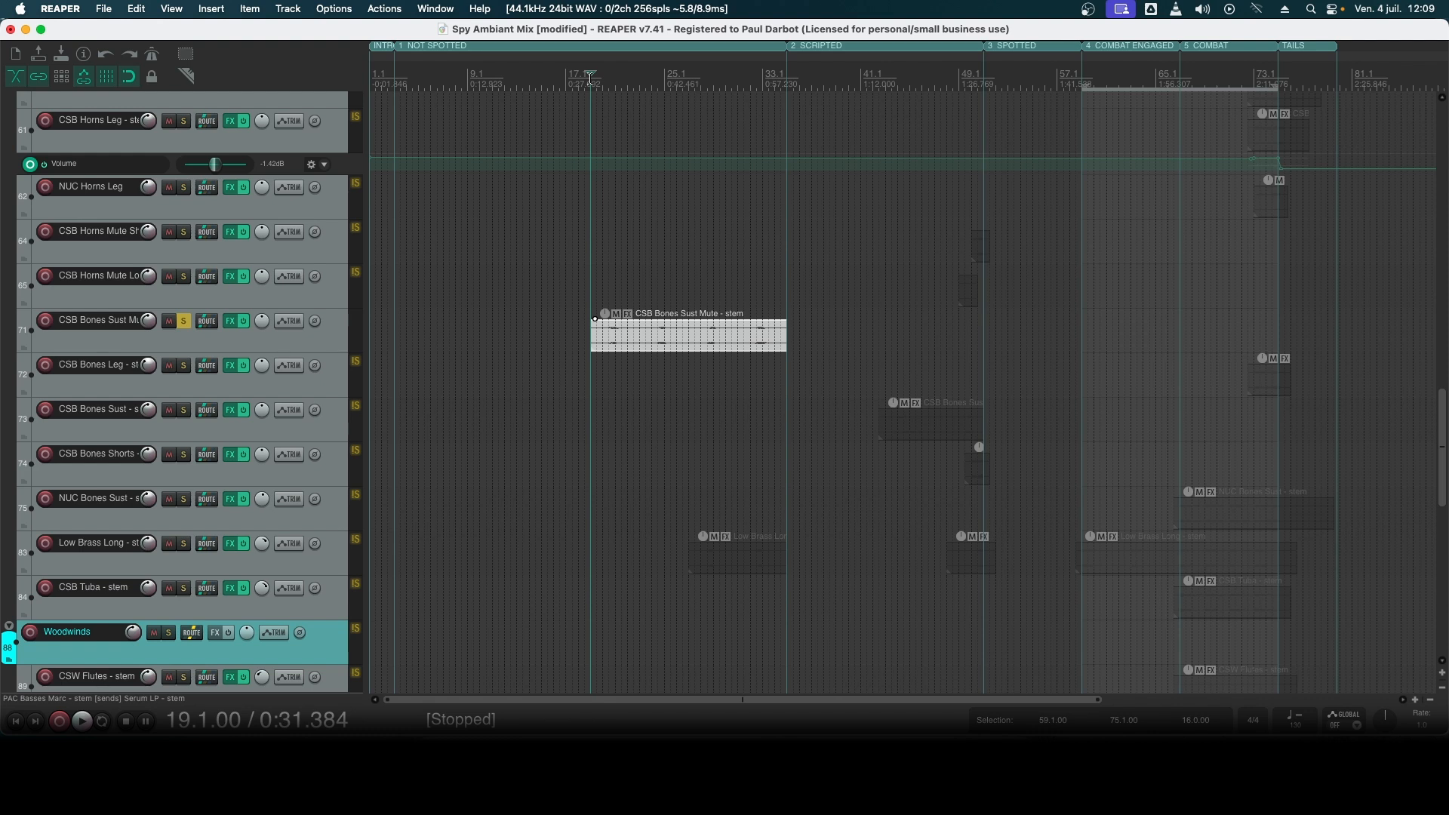
key("space")
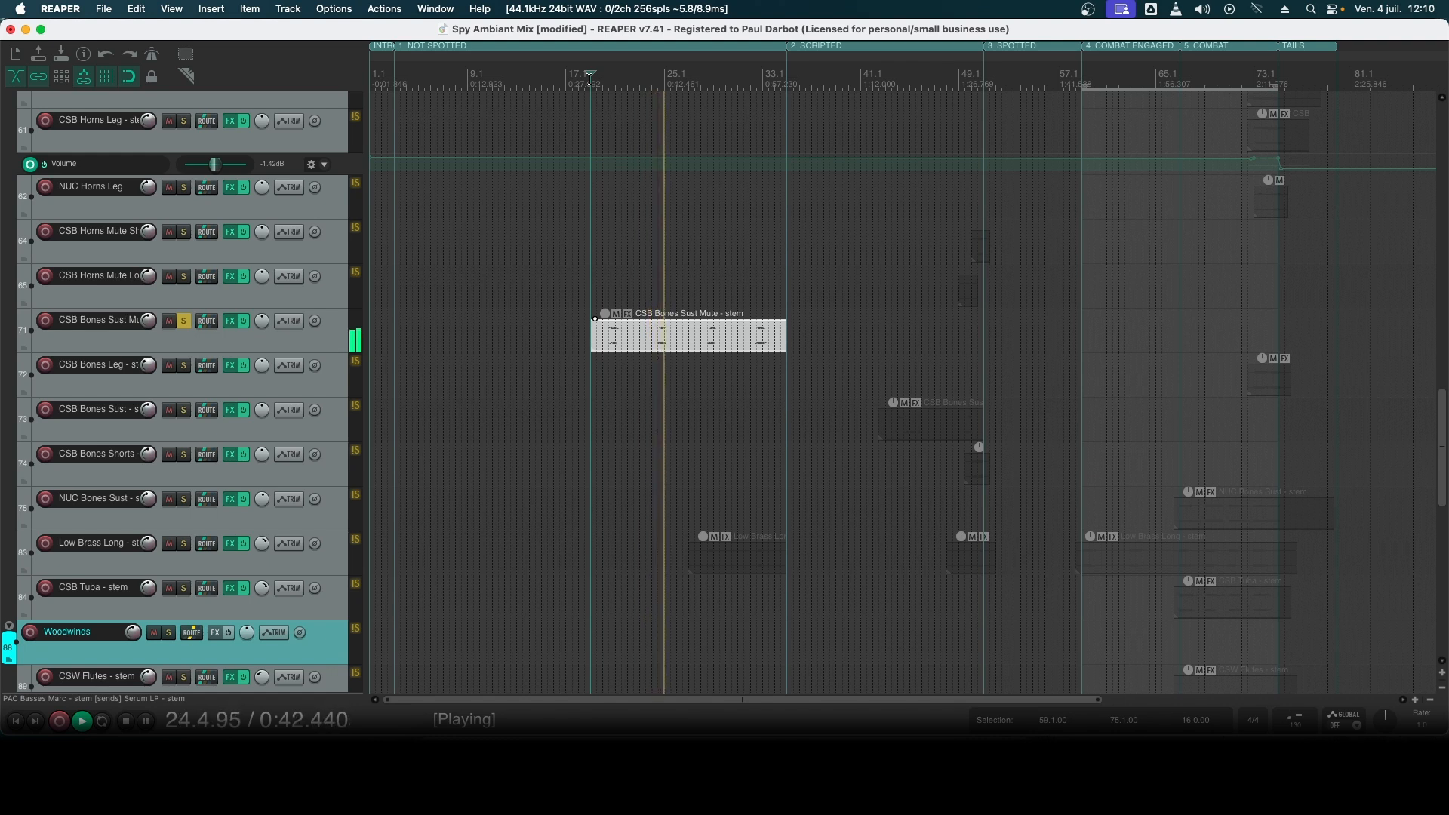
key("space")
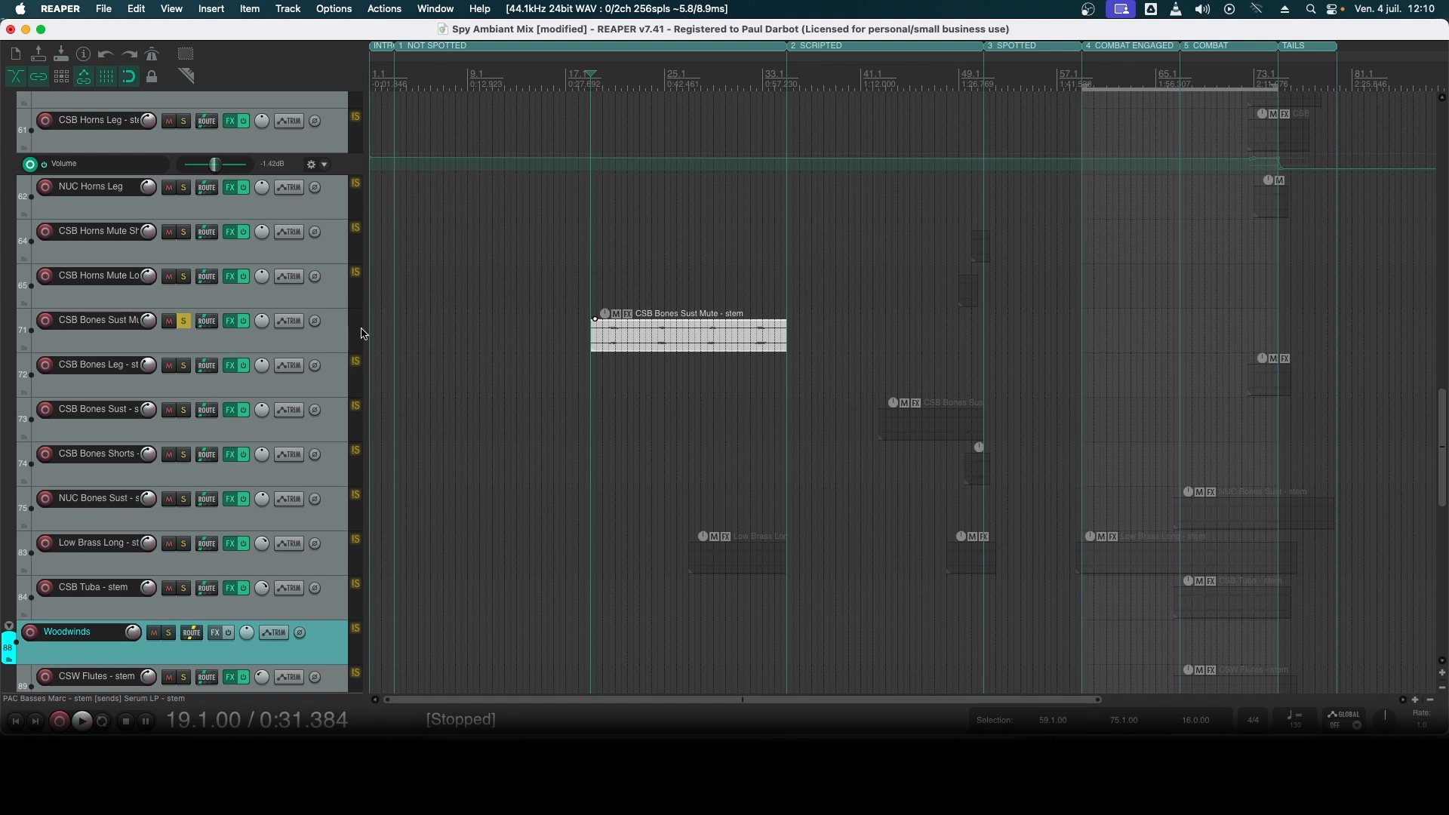
- Solo Mini V3 - stem, audition its first item from bar 19, and clear its solo
scroll(184, 417, "down", 5)
scroll(162, 407, "down", 7)
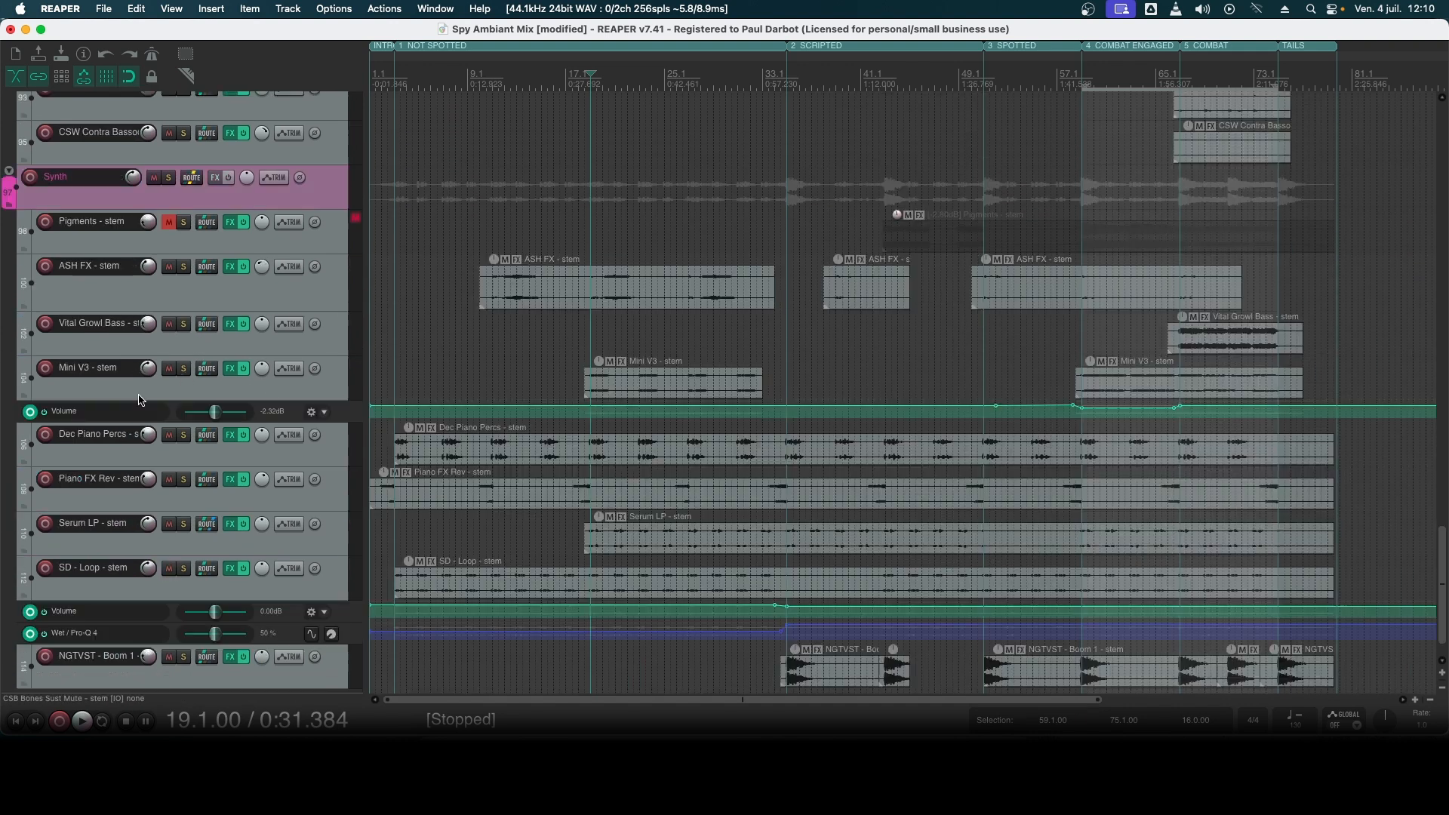
left_click(225, 383)
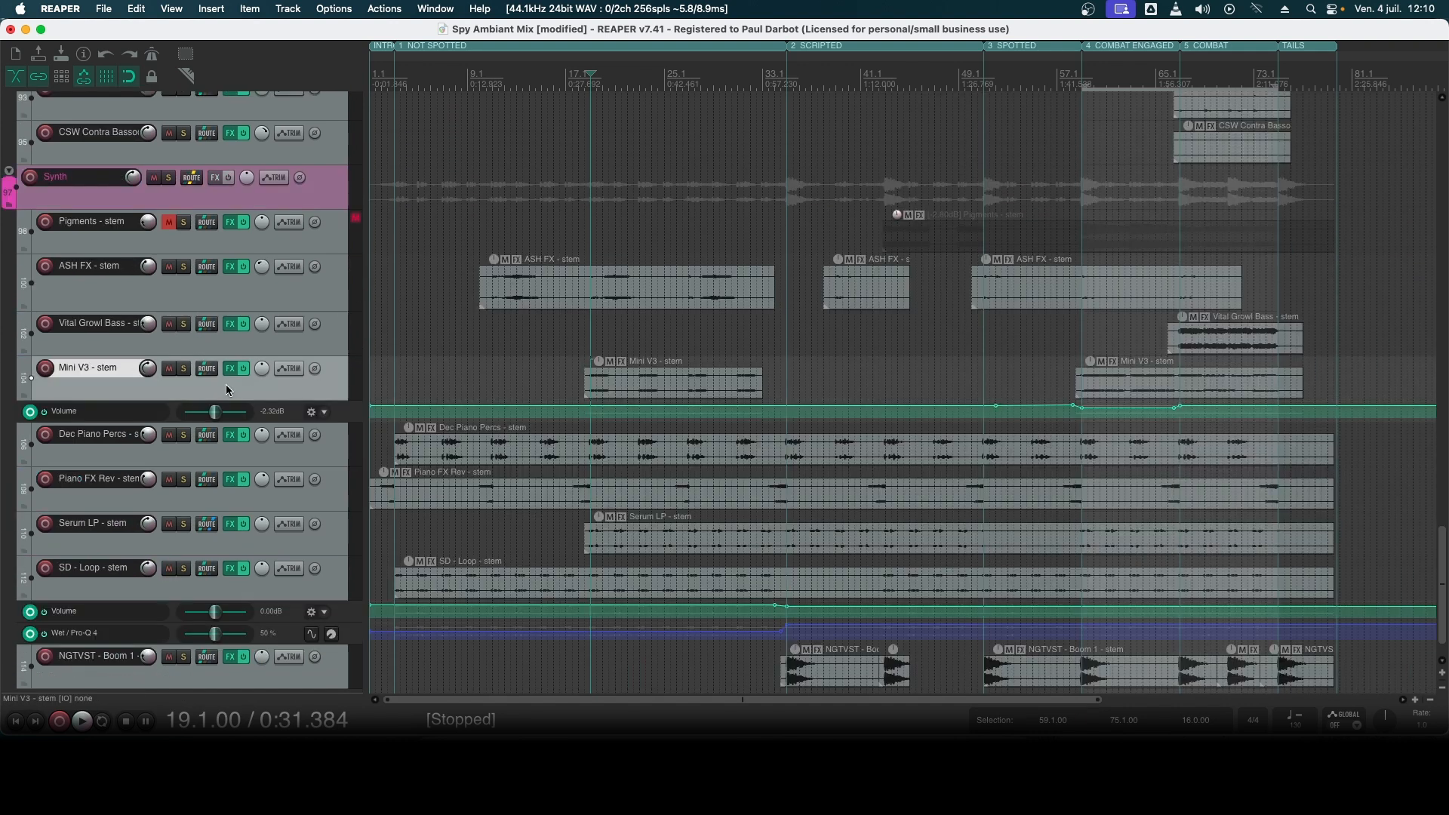
left_click(184, 373)
left_click(626, 393)
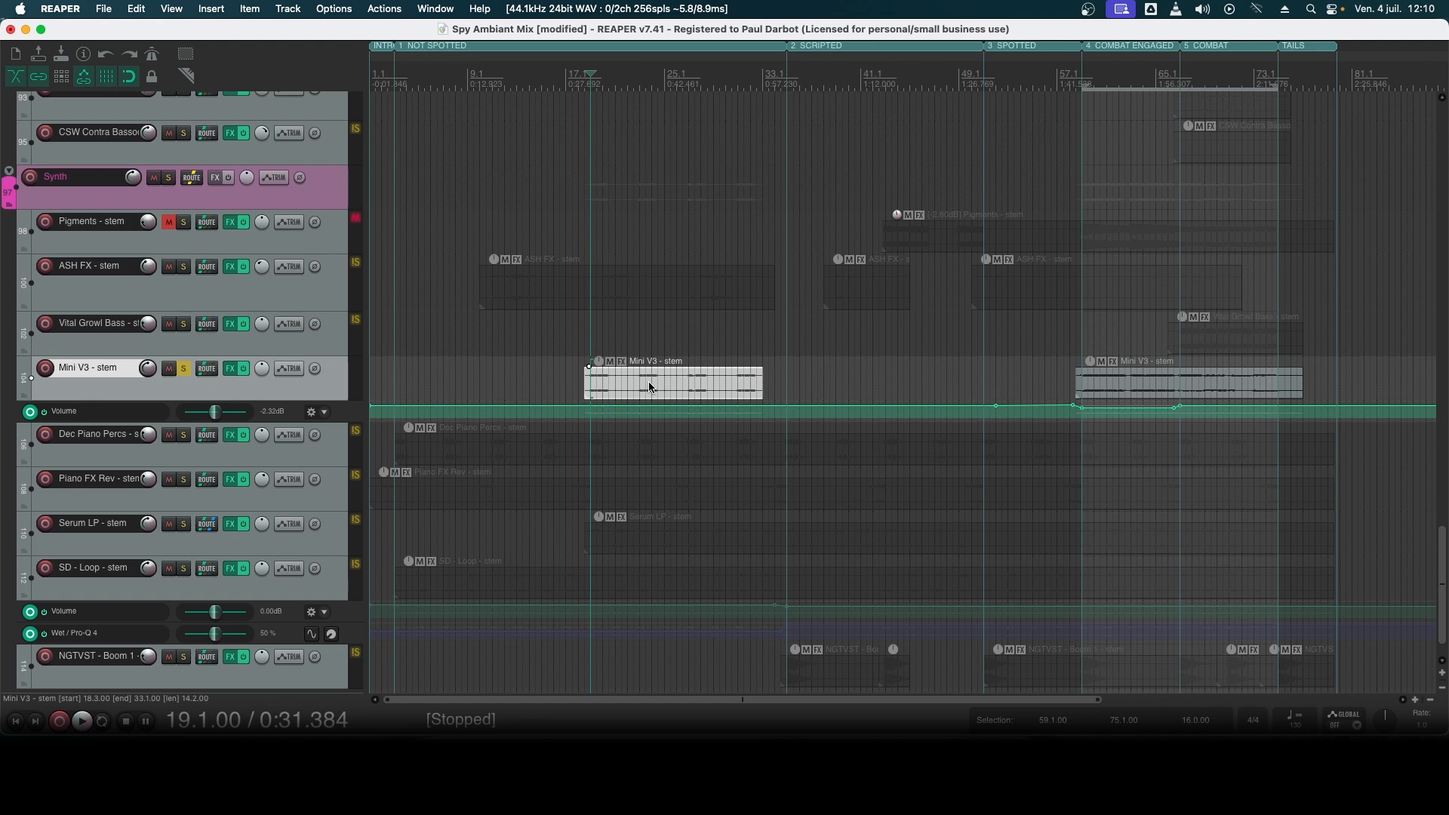
key("space")
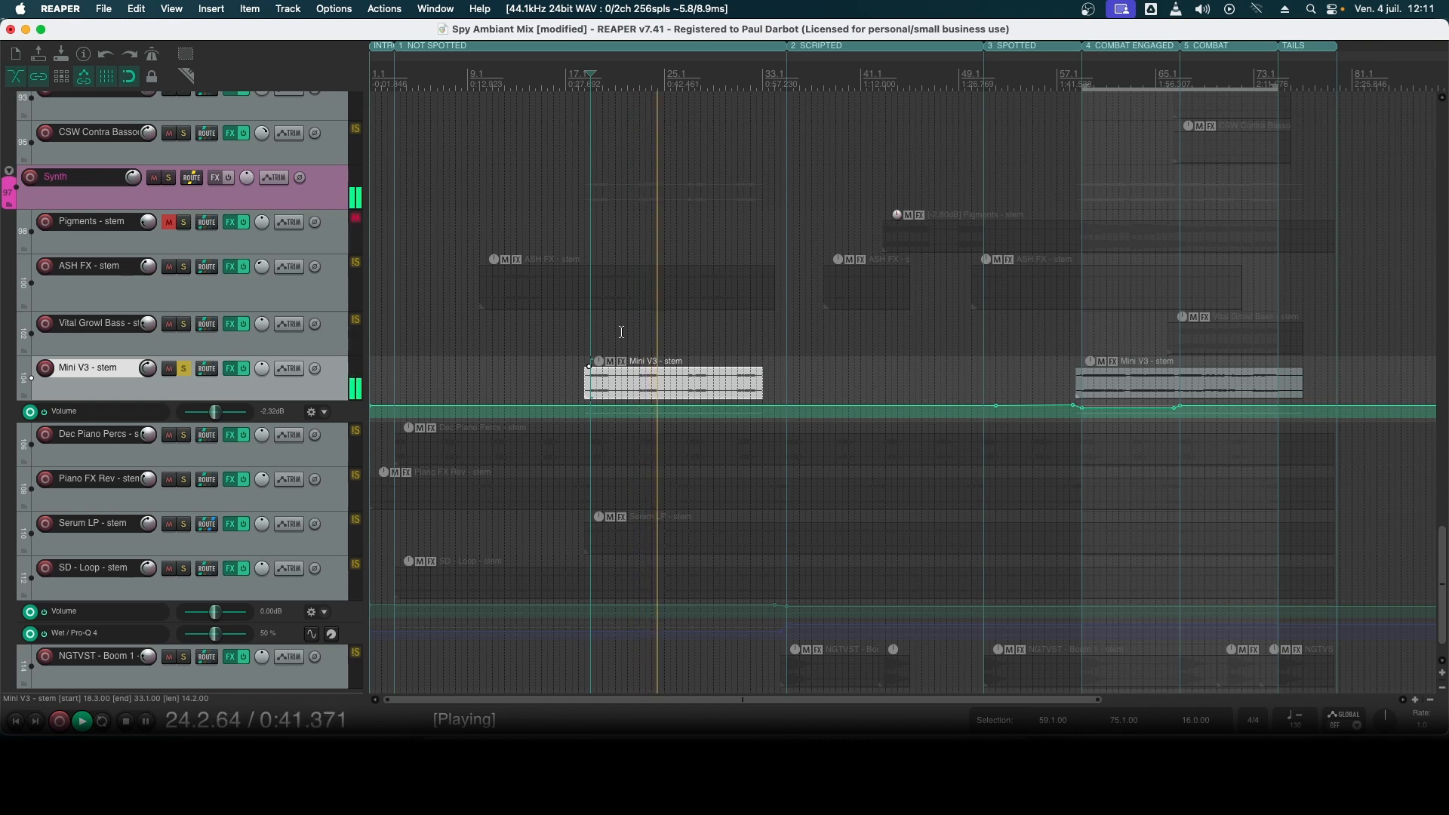
key("space")
left_click(185, 369)
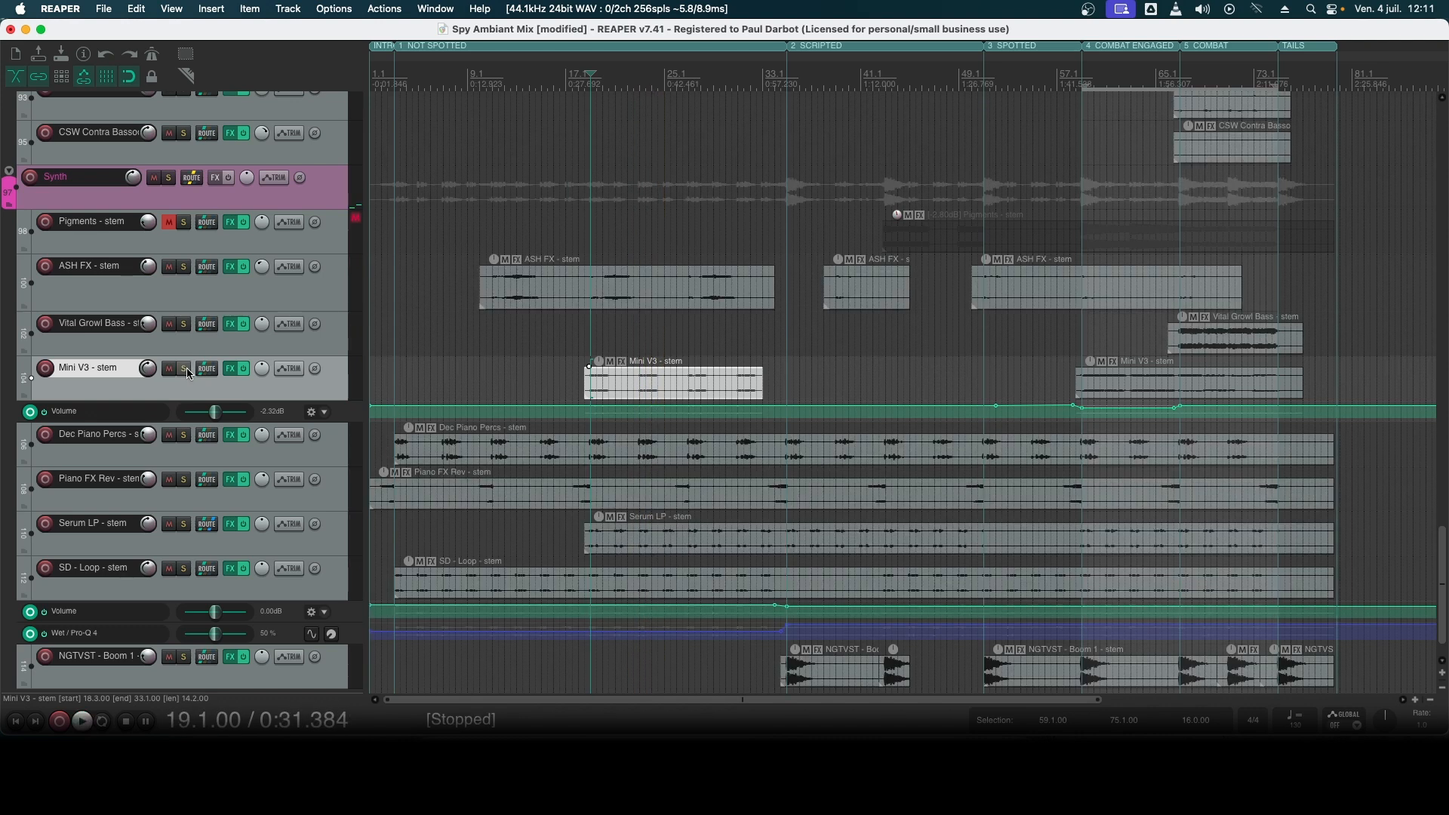
- Place the edit cursor at bar 35, the start of the SCRIPTED section, and look over its brass and strings stems
left_click(788, 94)
scroll(15, 580, "up", 20)
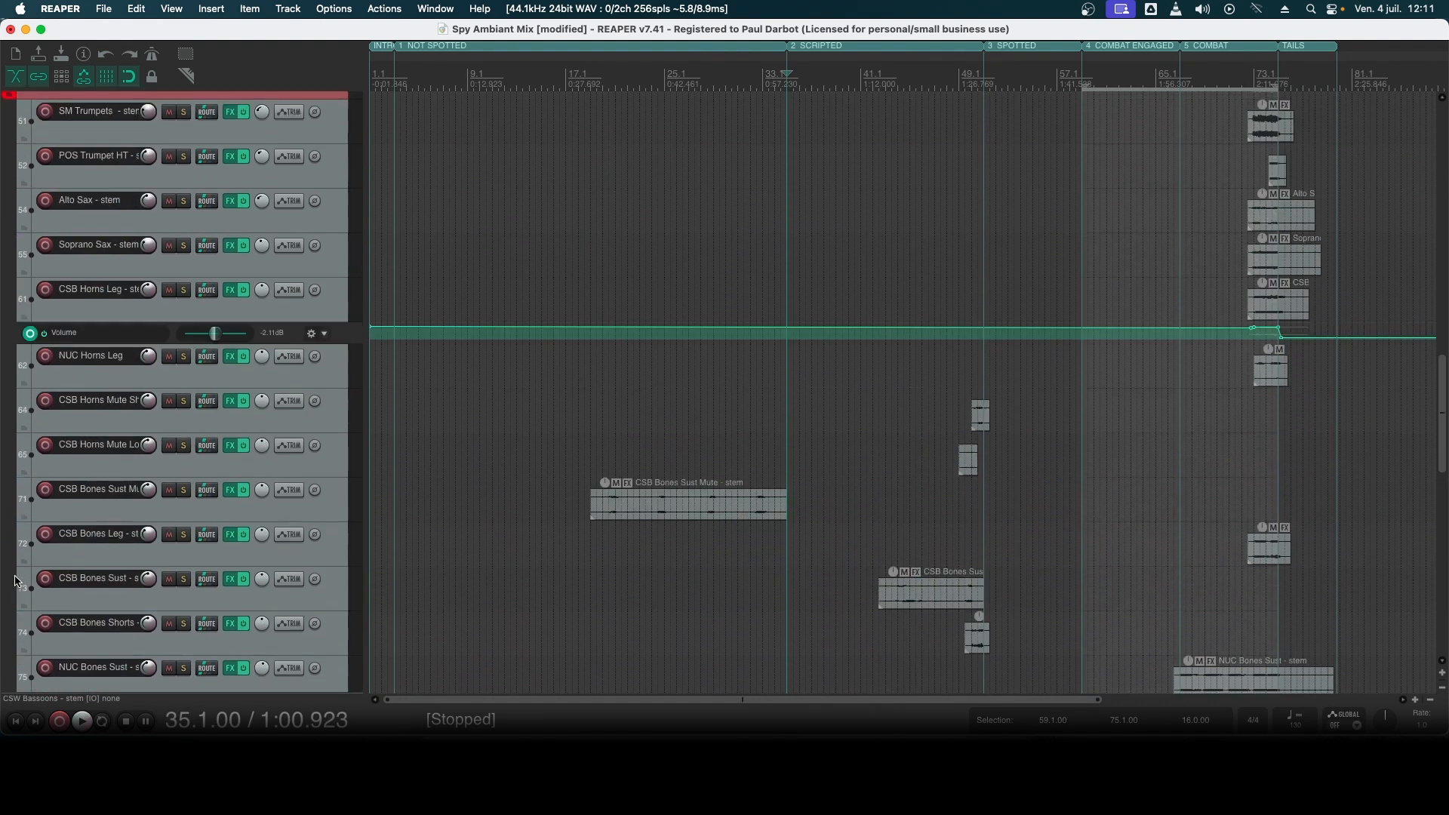
scroll(15, 581, "up", 3)
scroll(15, 581, "down", 8)
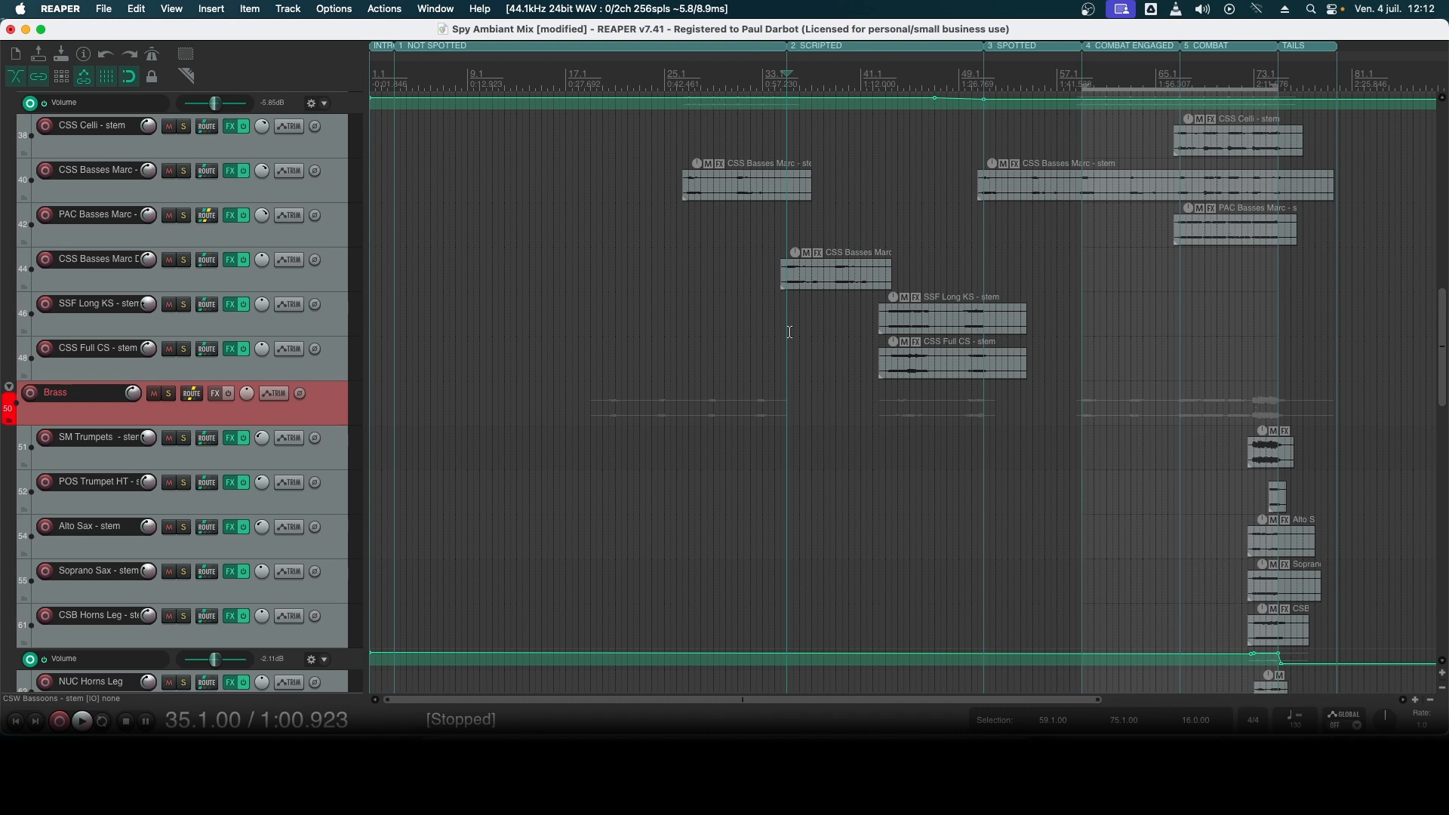
scroll(790, 332, "up", 15)
- Solo Piano - stem and audition its first item from bar 34.3
left_click(248, 220)
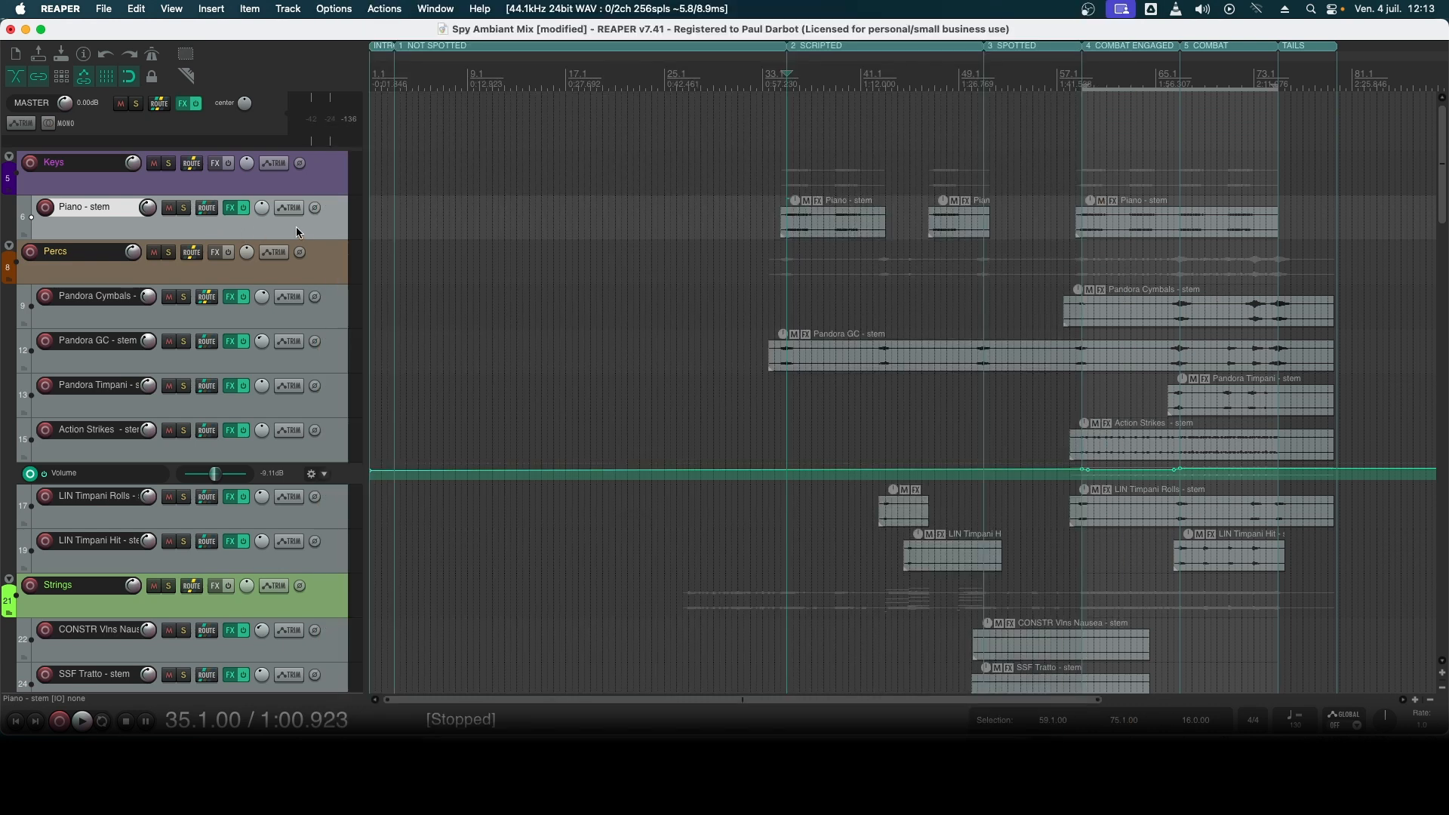
left_click(183, 207)
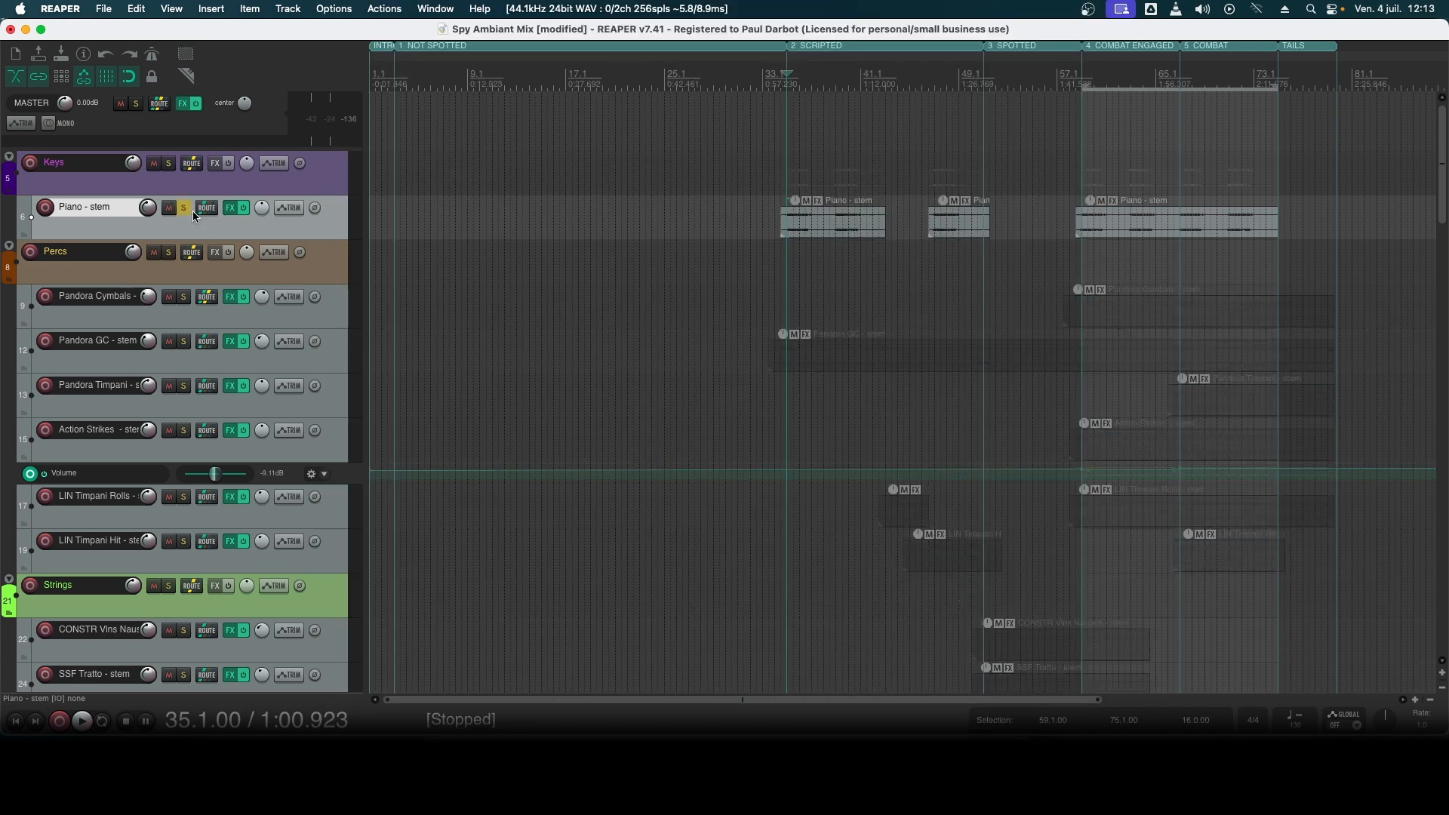
left_click(790, 229)
left_click(785, 225)
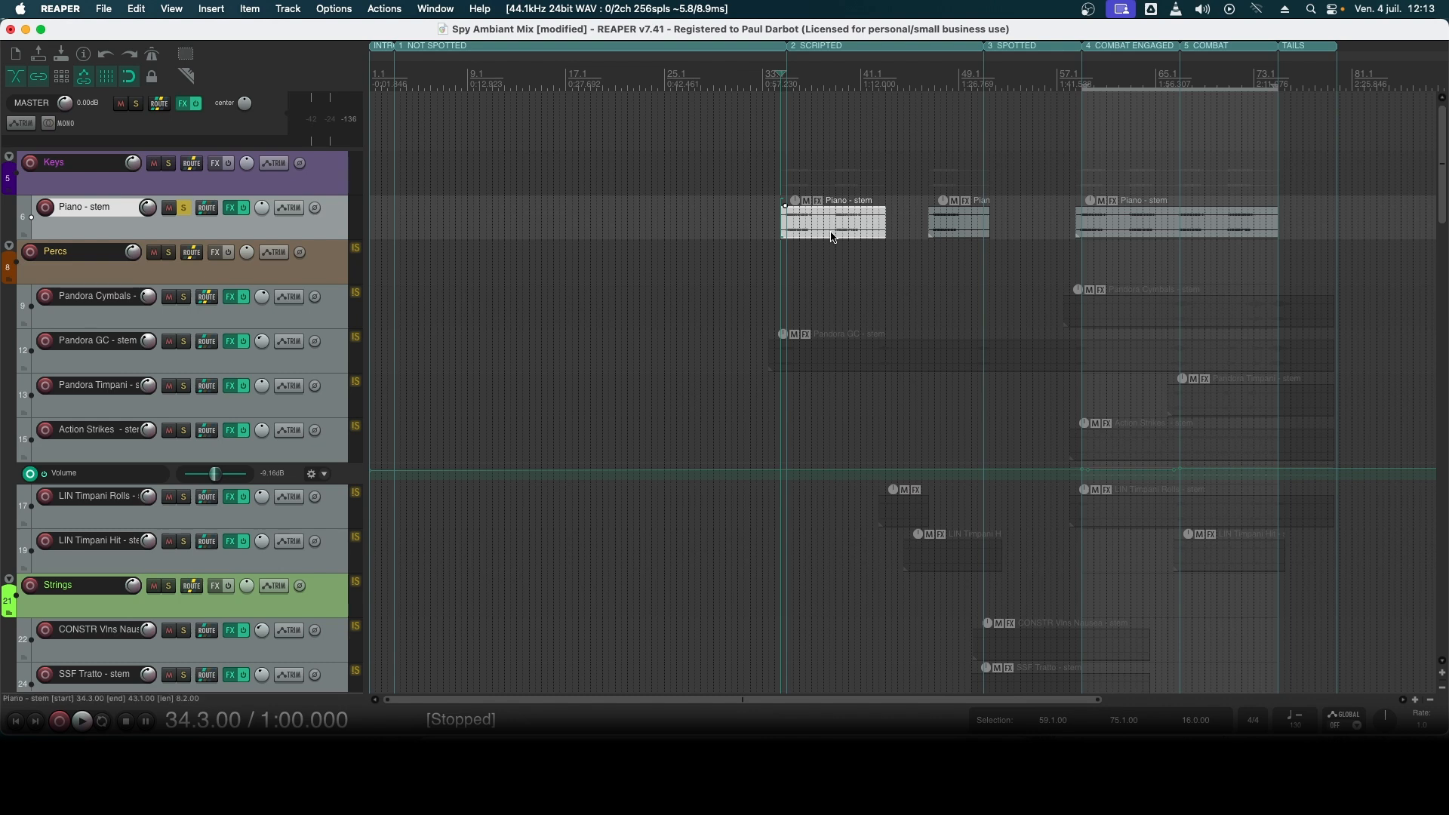
key("space")
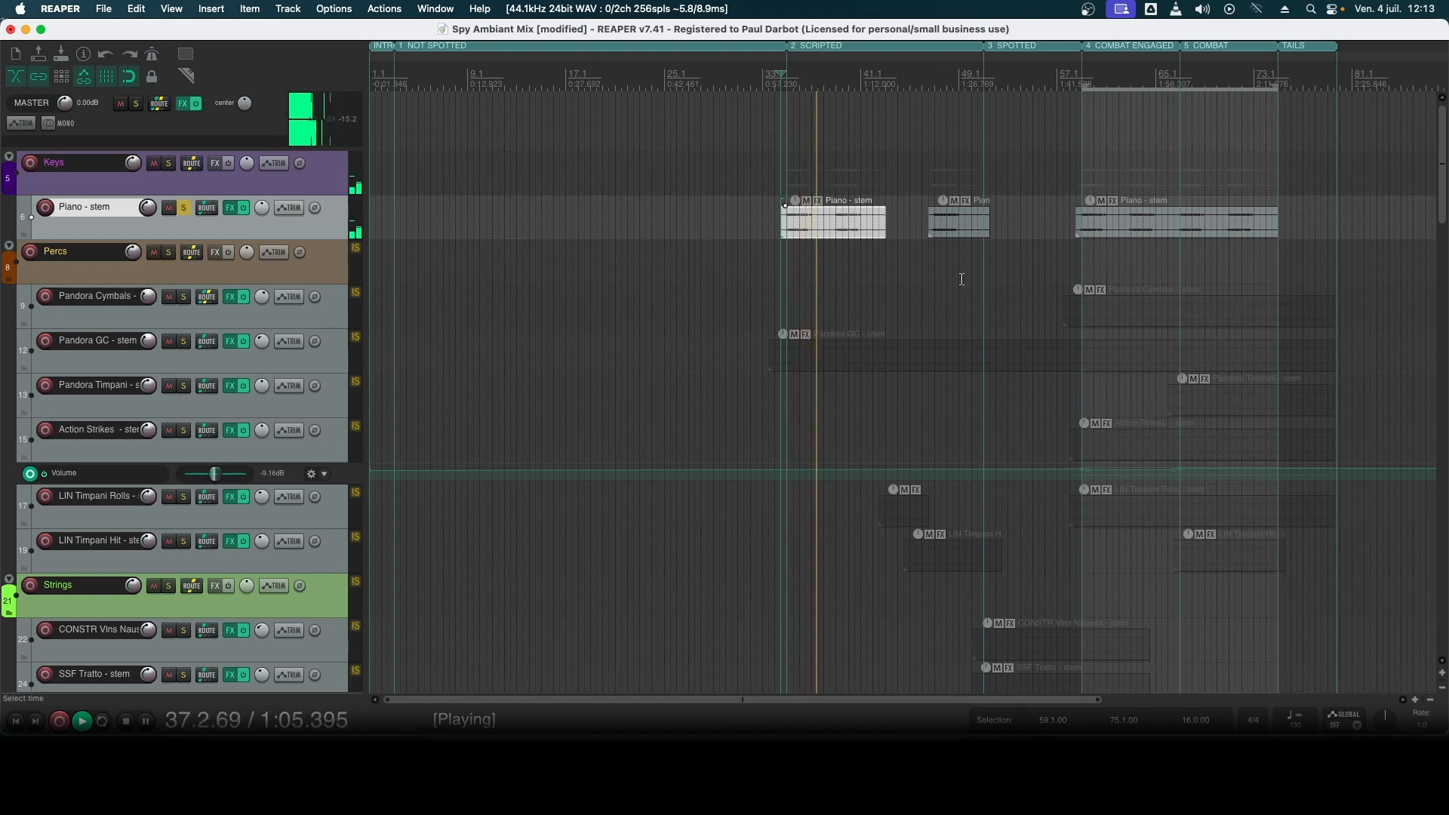
key("space")
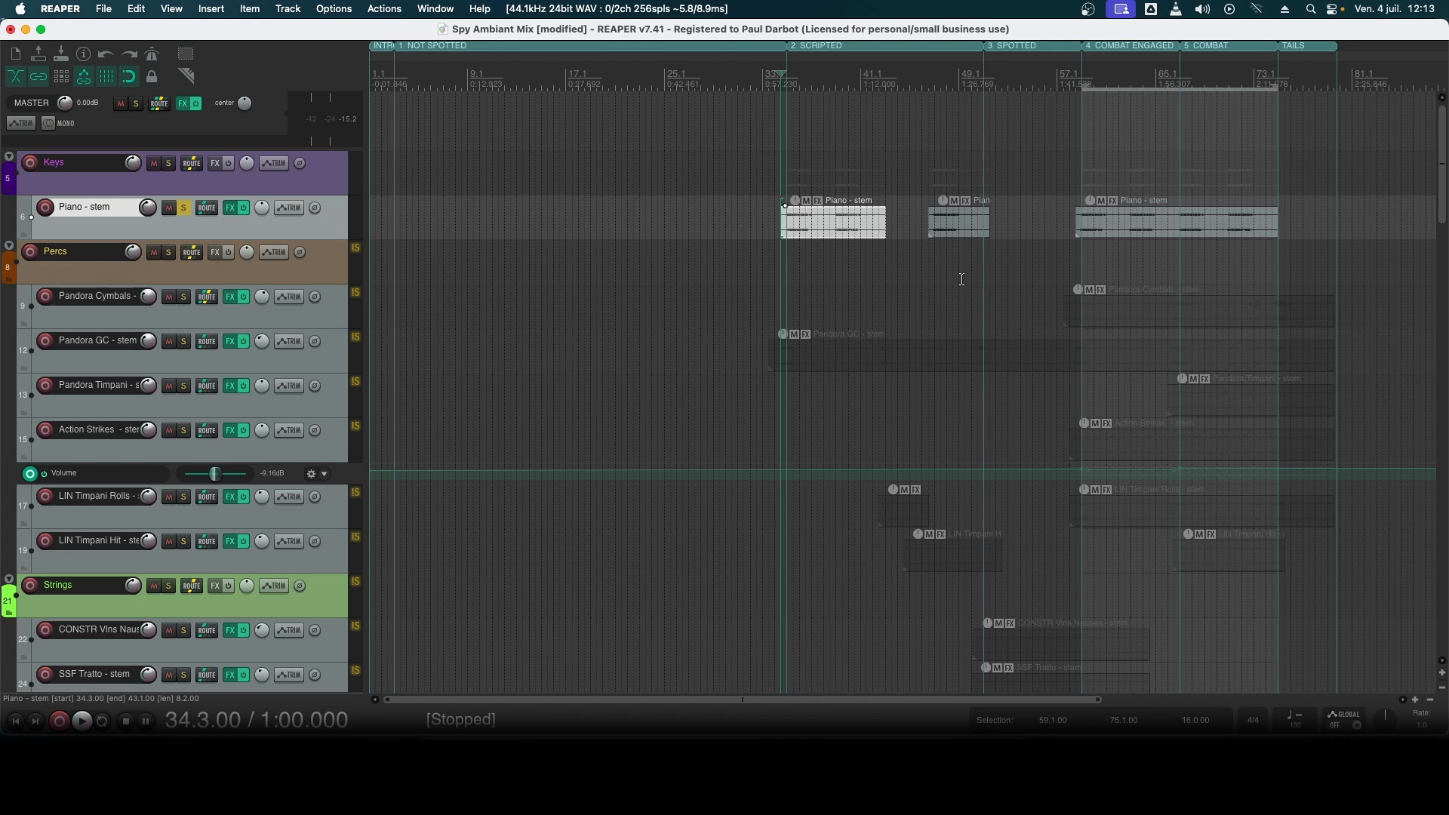
- Clear the solo on Piano - stem and audition the full mix from bar 34.3
left_click(184, 209)
key("space")
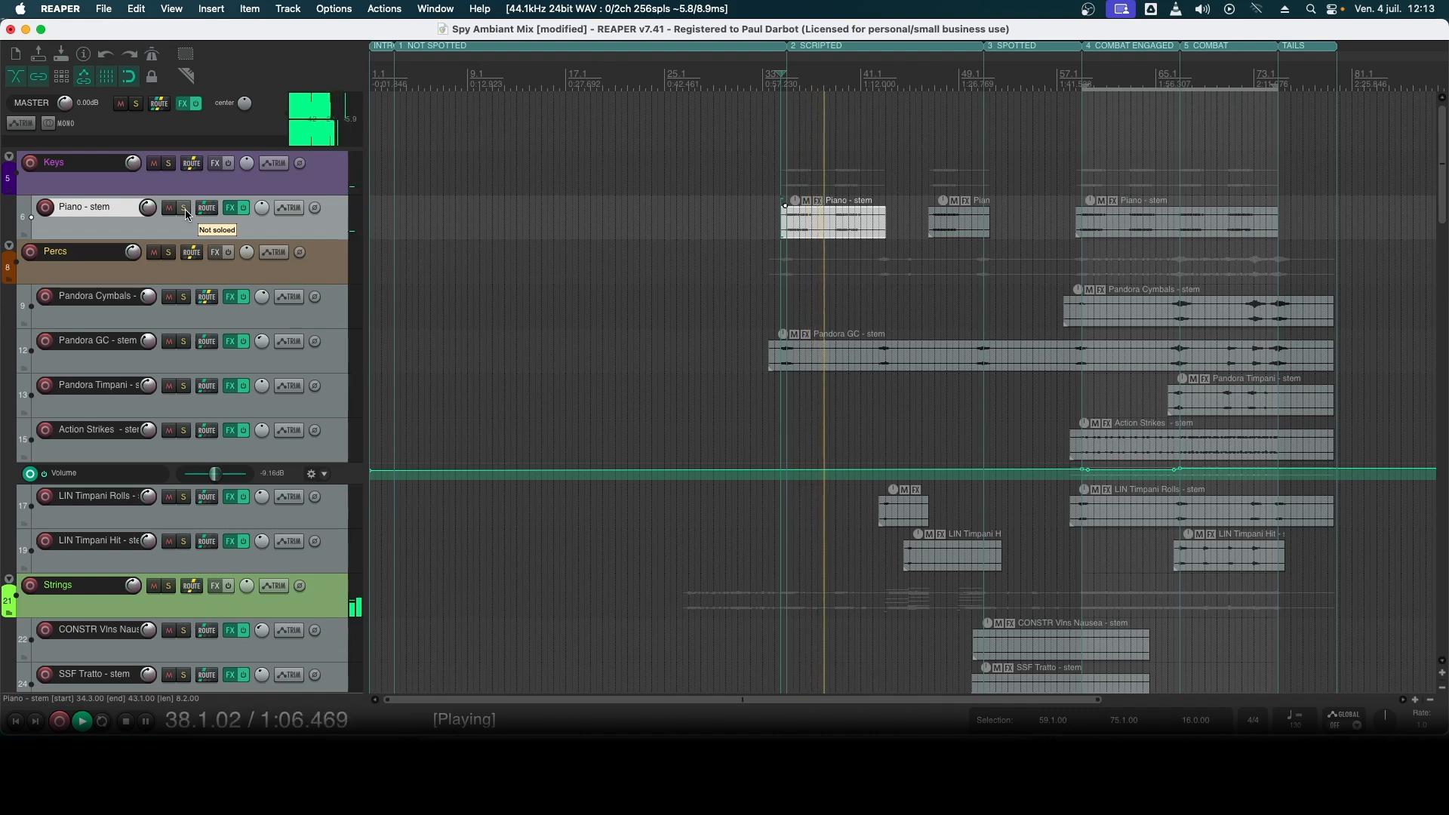
key("space")
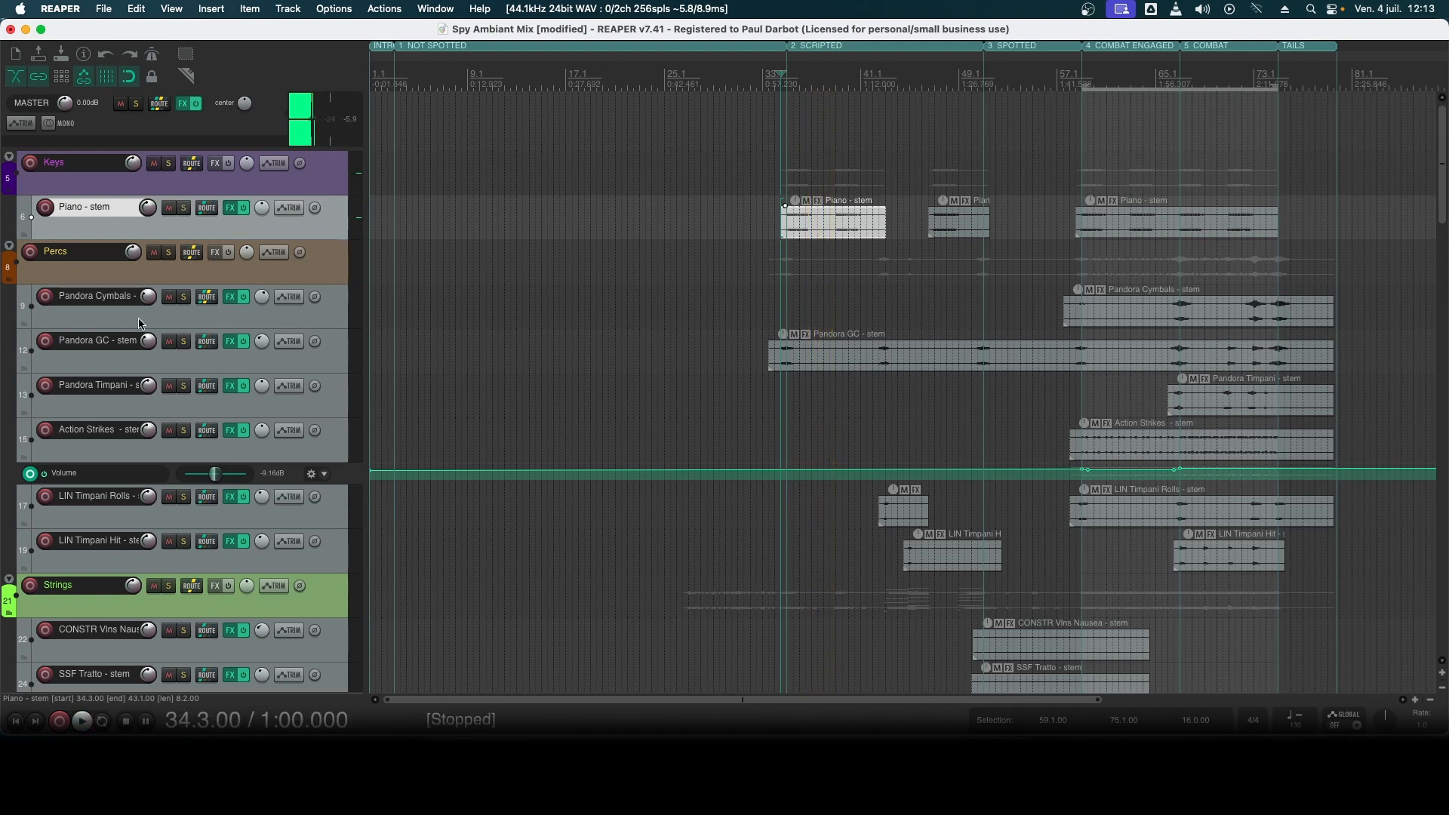
- Find the SSF Long KS and CSS Full CS stems and place the edit cursor at bar 42.3, where their items start
scroll(169, 501, "down", 15)
scroll(174, 501, "down", 4)
scroll(183, 491, "up", 2)
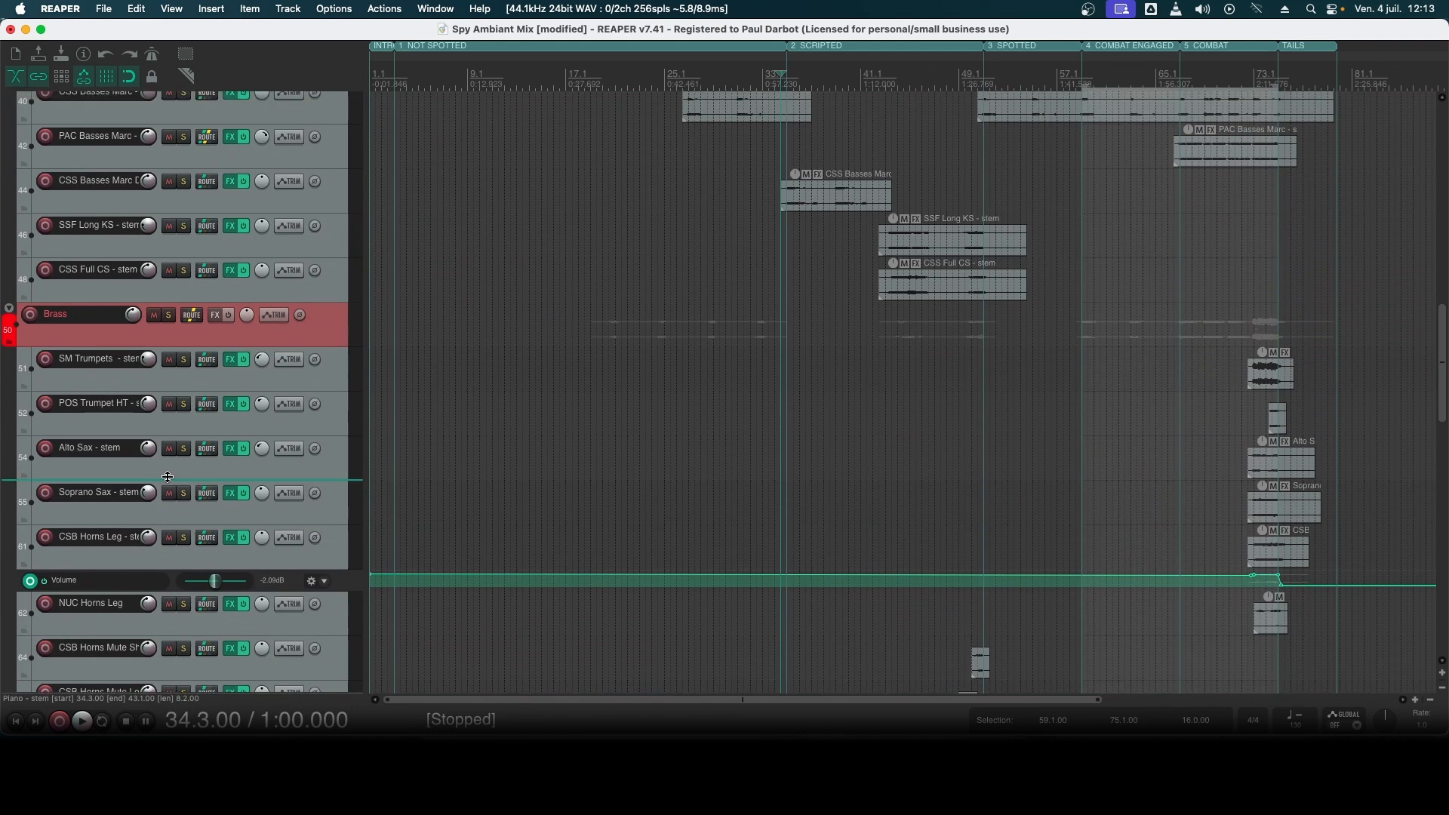
left_click(879, 84)
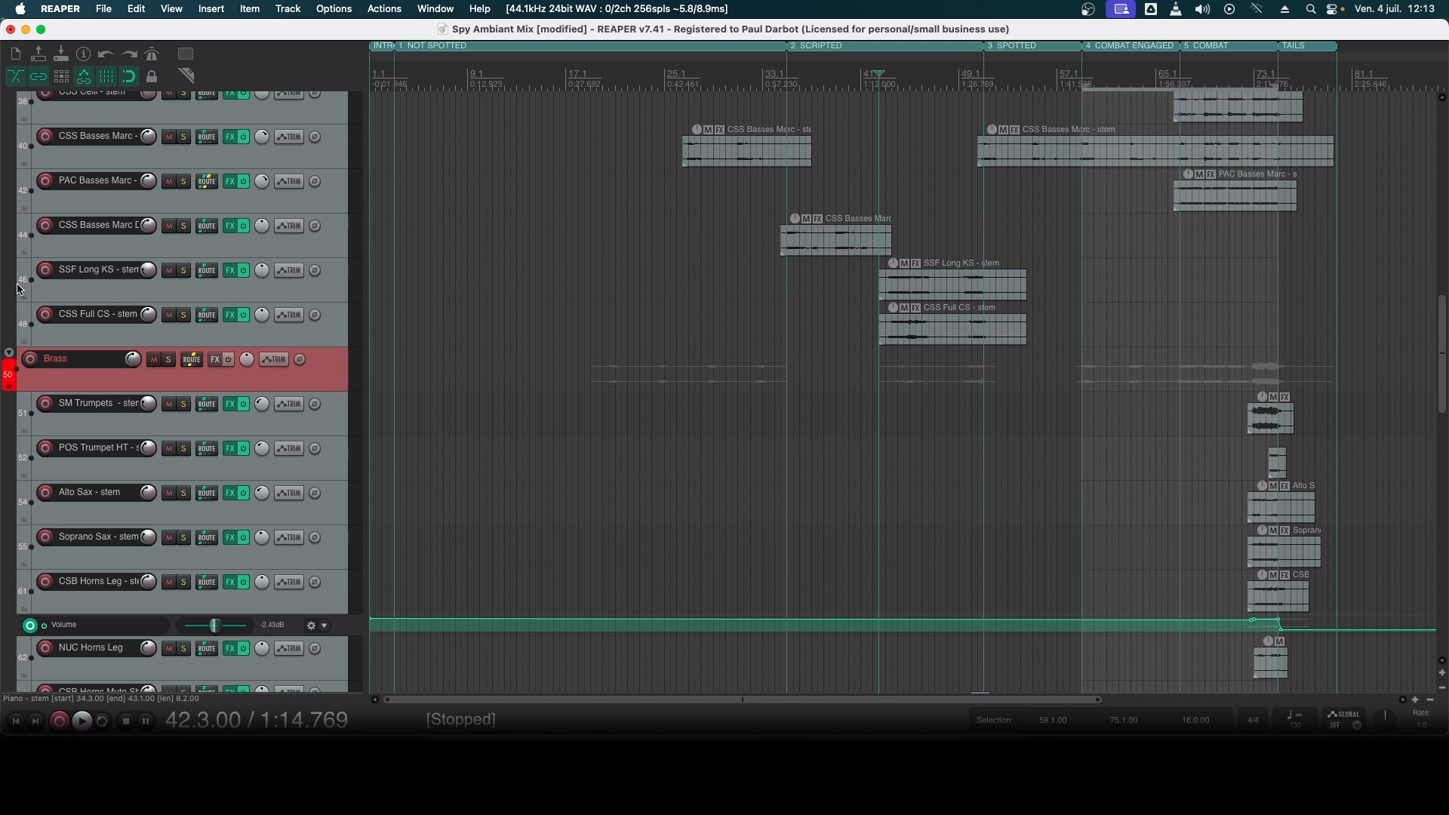
- Solo CSS Full CS - stem and audition its item from bar 42.3
left_click(76, 341)
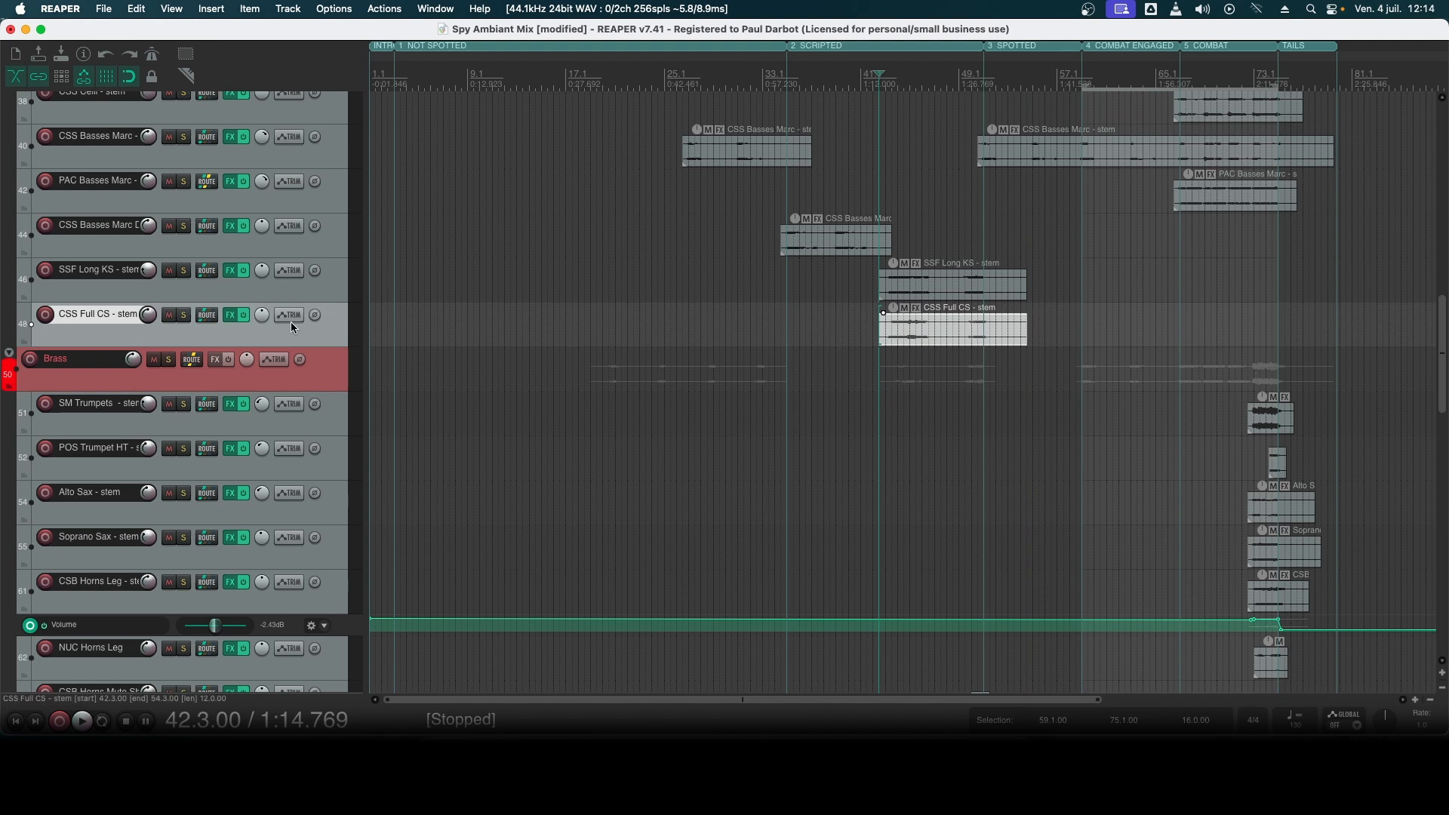
left_click(185, 315)
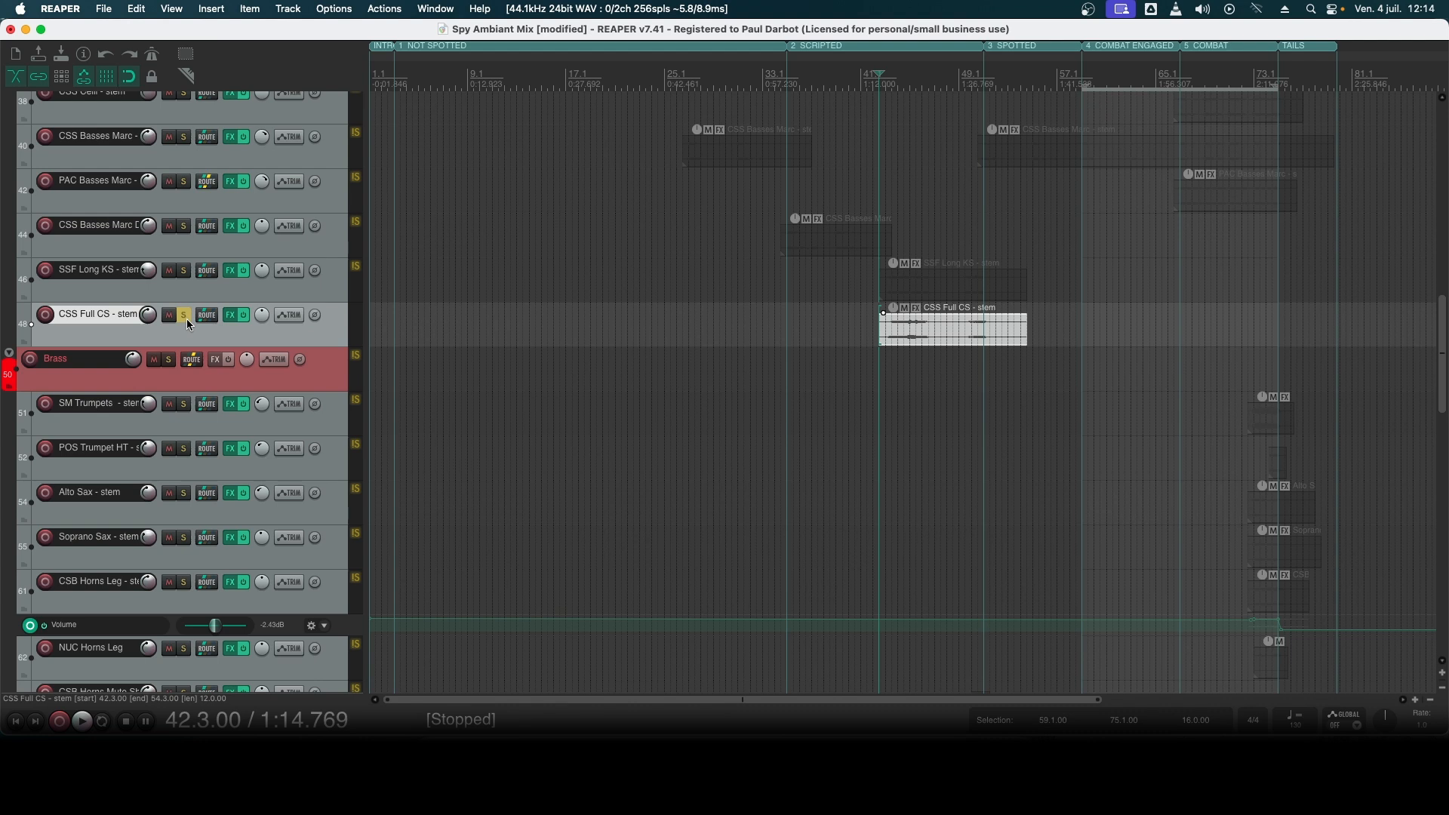
key("space")
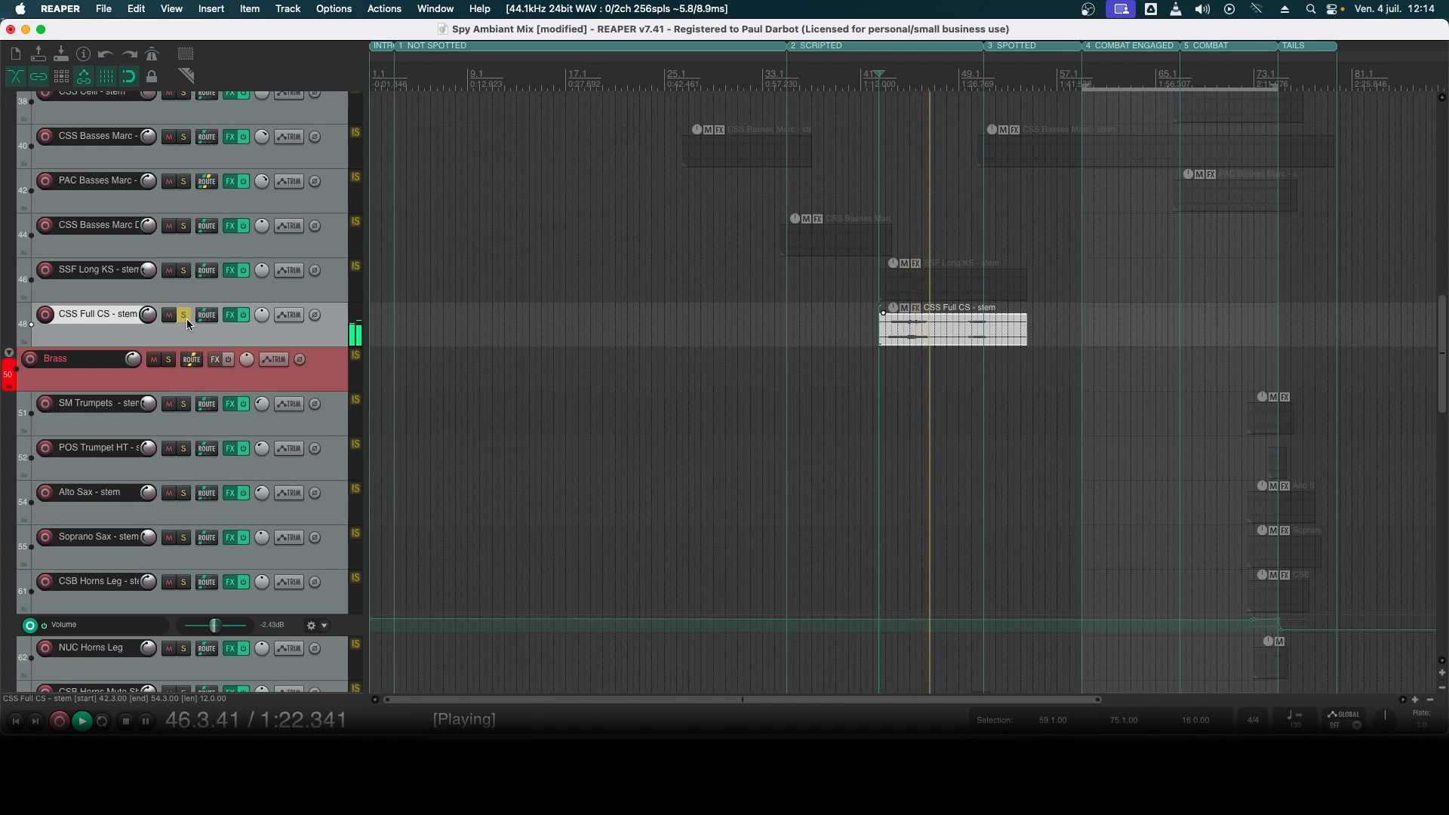
key("space")
- Add SSF Long KS - stem to the solo and audition it together with CSS Full CS - stem from bar 42.3
left_click(184, 270)
left_click(185, 285)
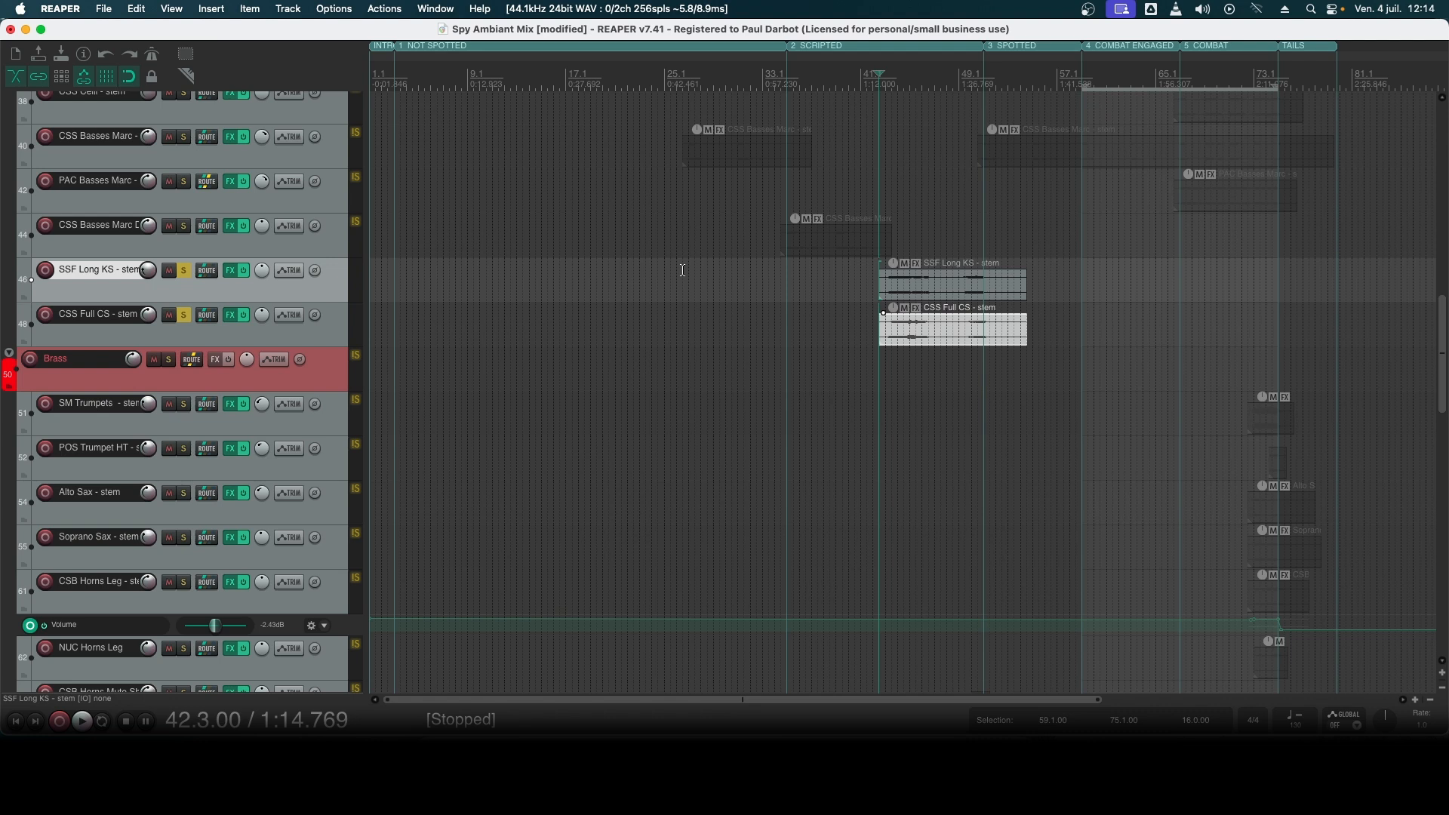
key("space")
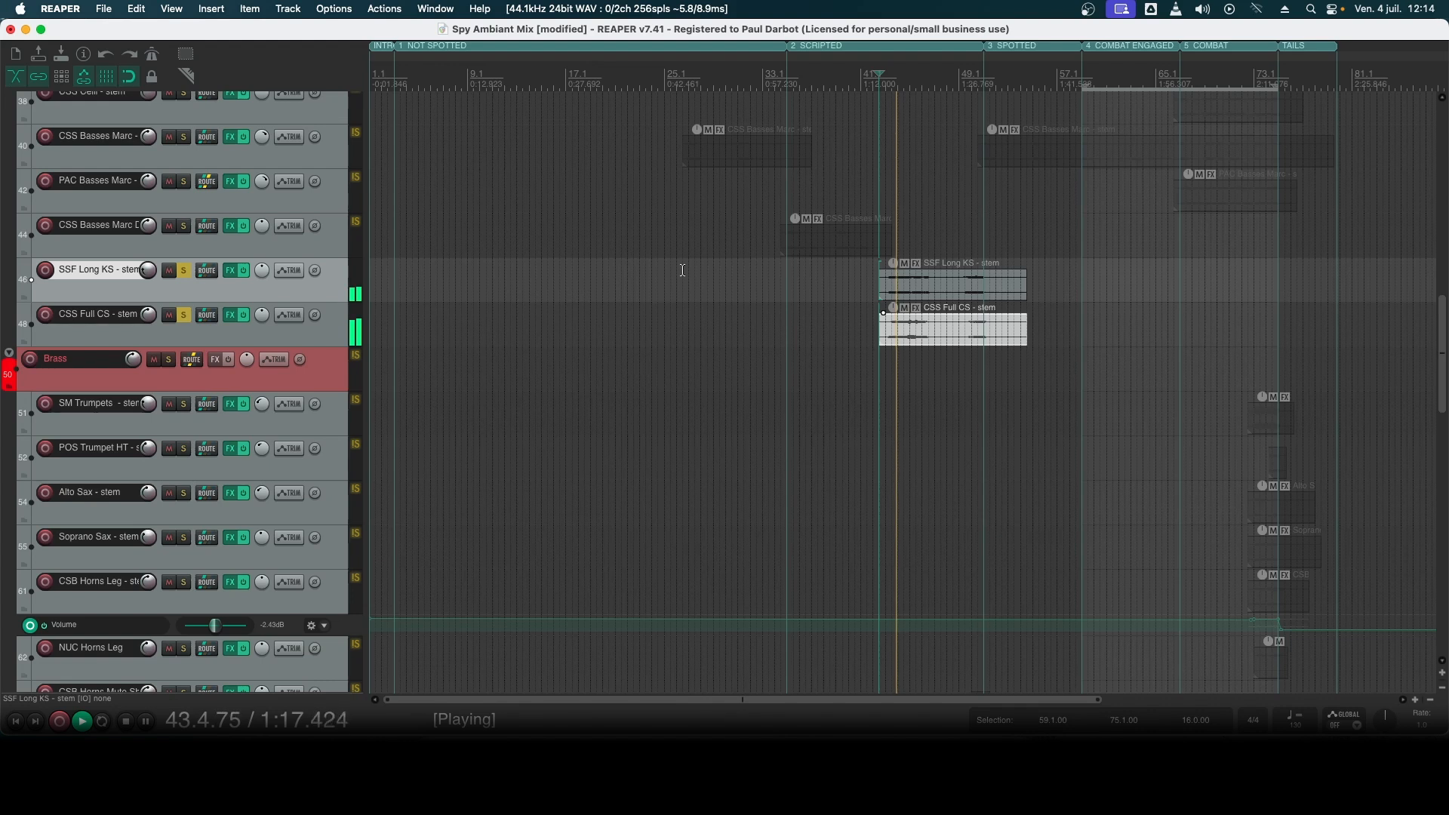
- Clear the solo on CSS Full CS - stem and audition SSF Long KS - stem alone, continuing from bar 49
left_click(184, 316)
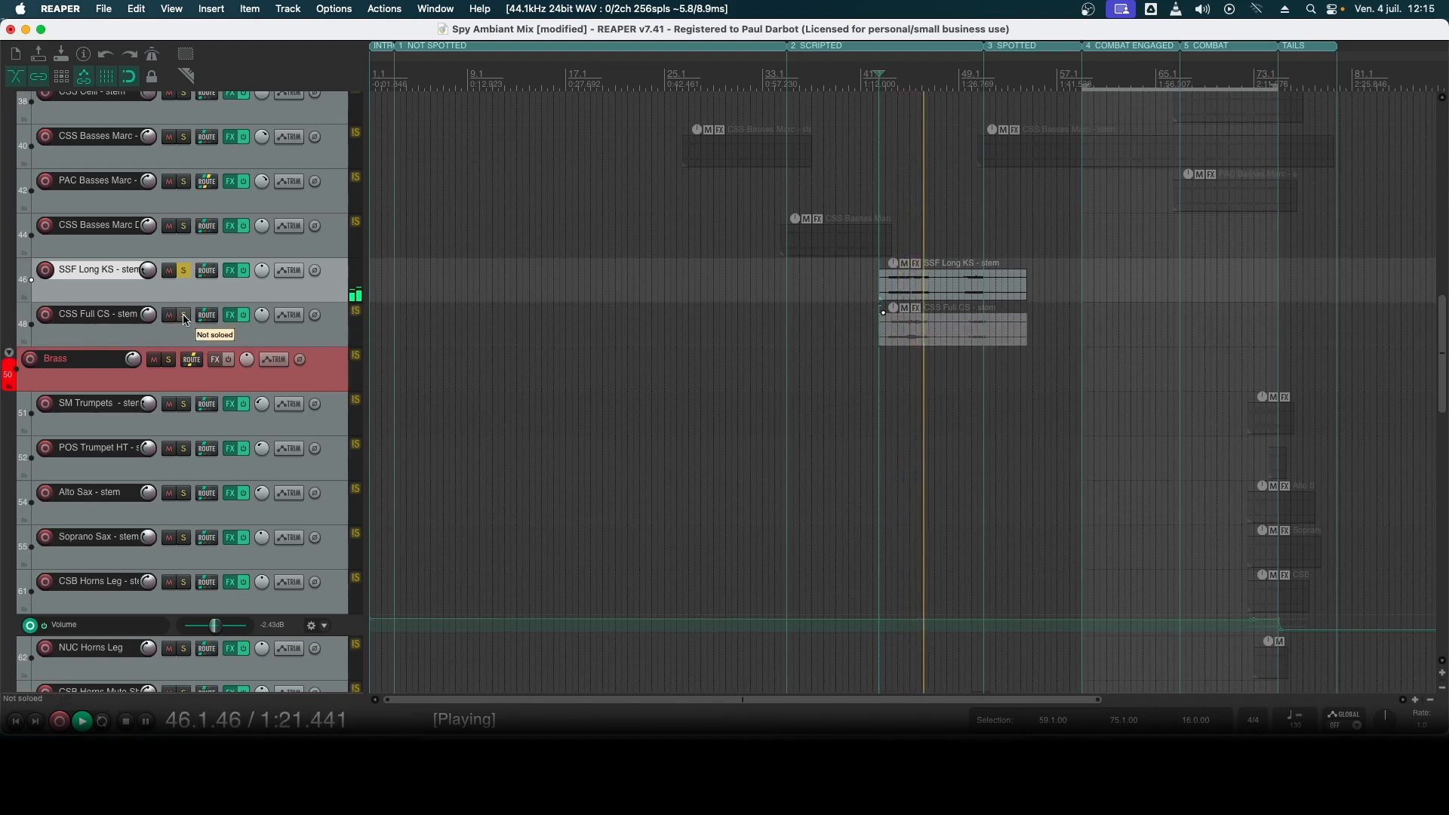
left_click(959, 78)
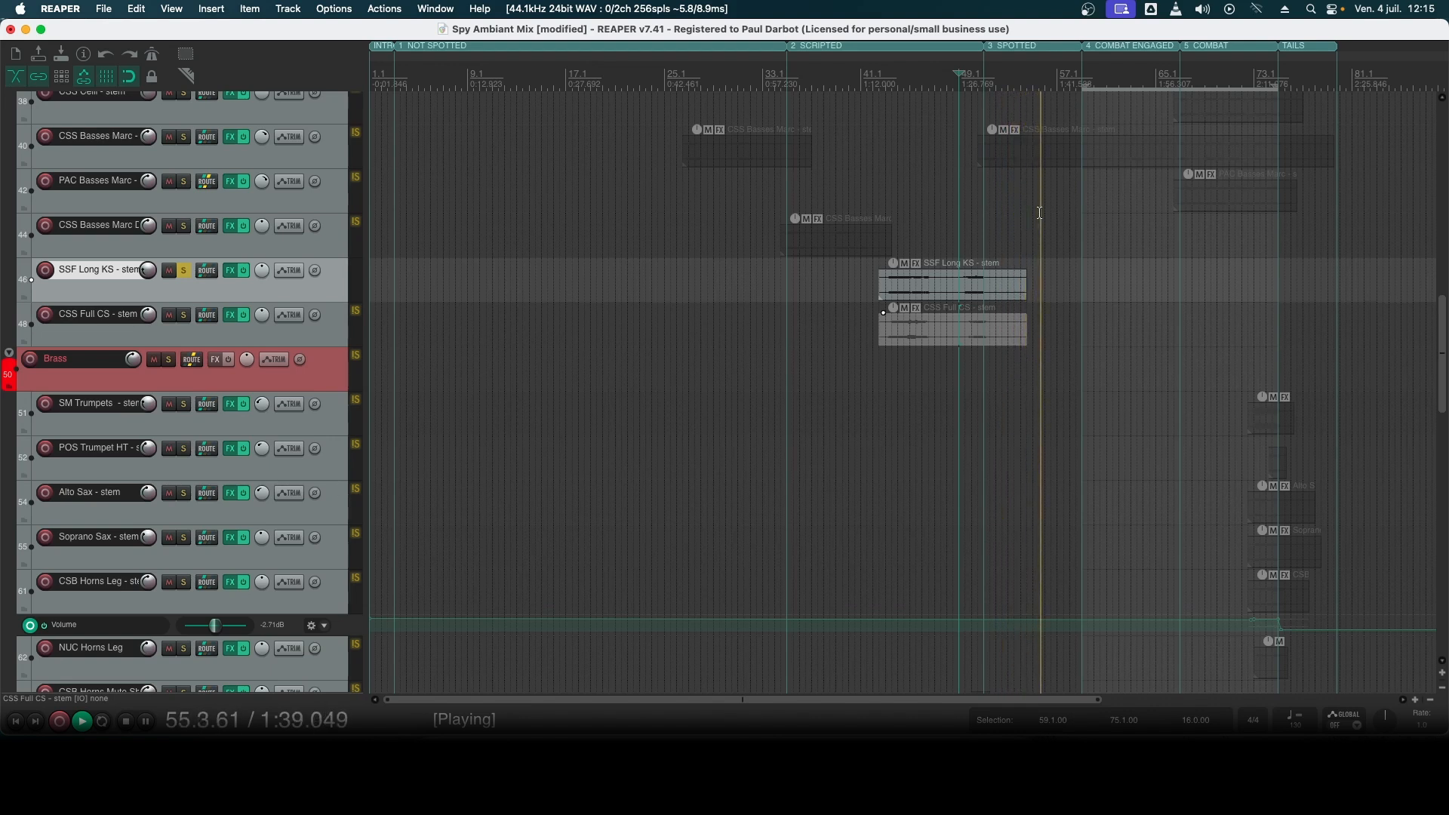
key("space")
- Find EW Flute - stem in the Woodwinds group, solo it and audition its item from bar 42.3
scroll(155, 451, "down", 5)
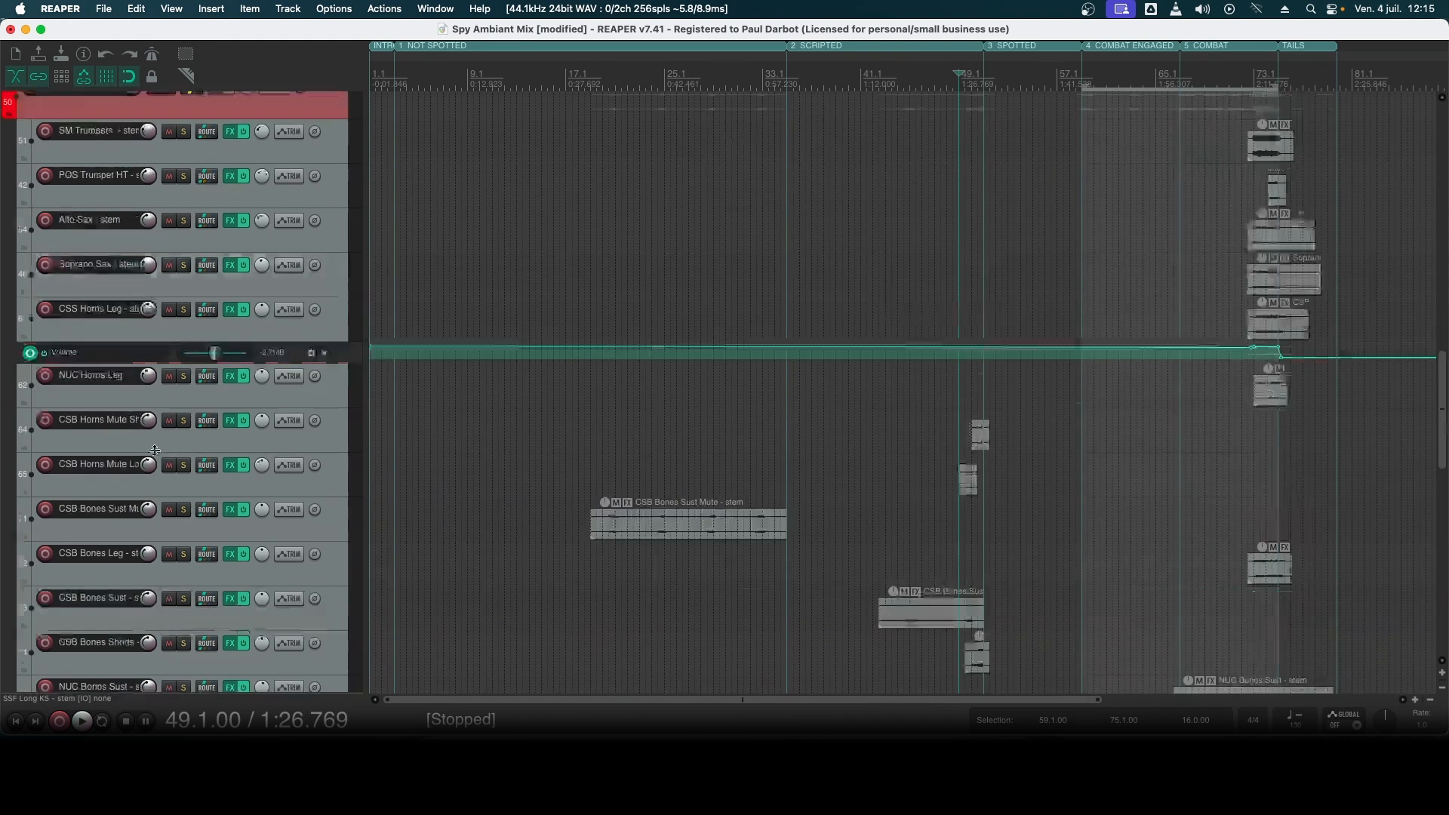
scroll(155, 451, "down", 10)
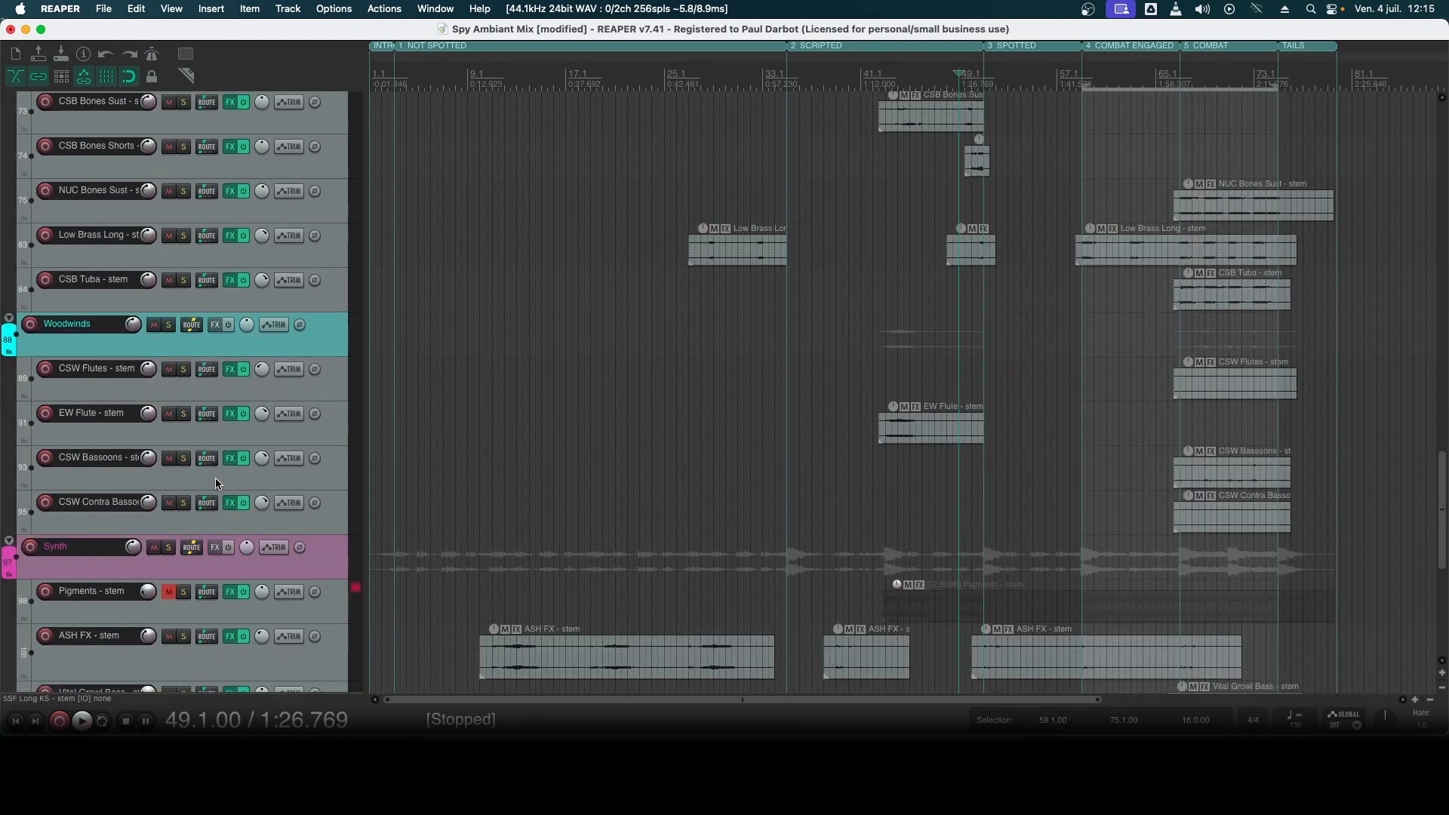
left_click(217, 483)
left_click(213, 443)
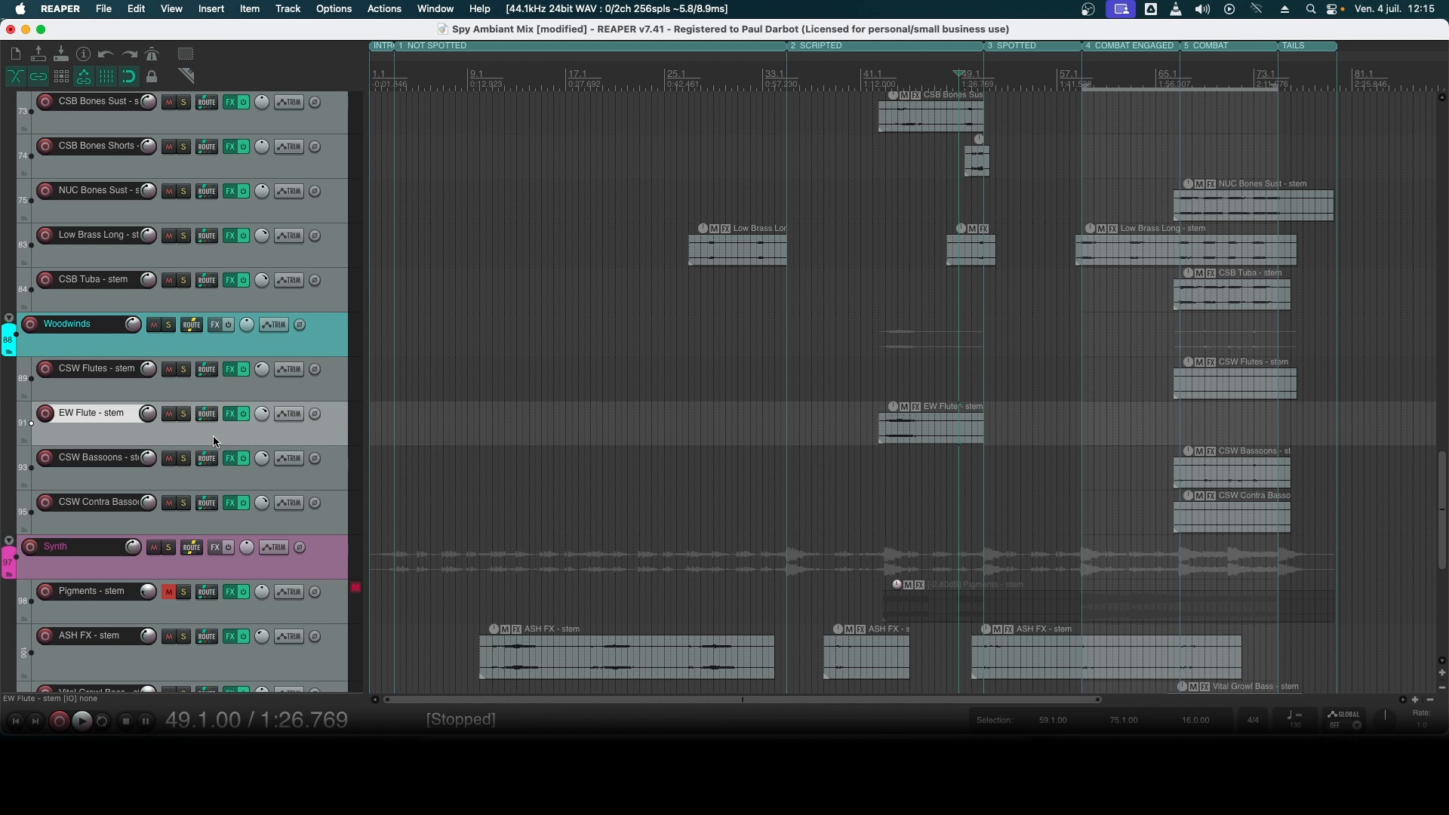
left_click(184, 413)
left_click(911, 437)
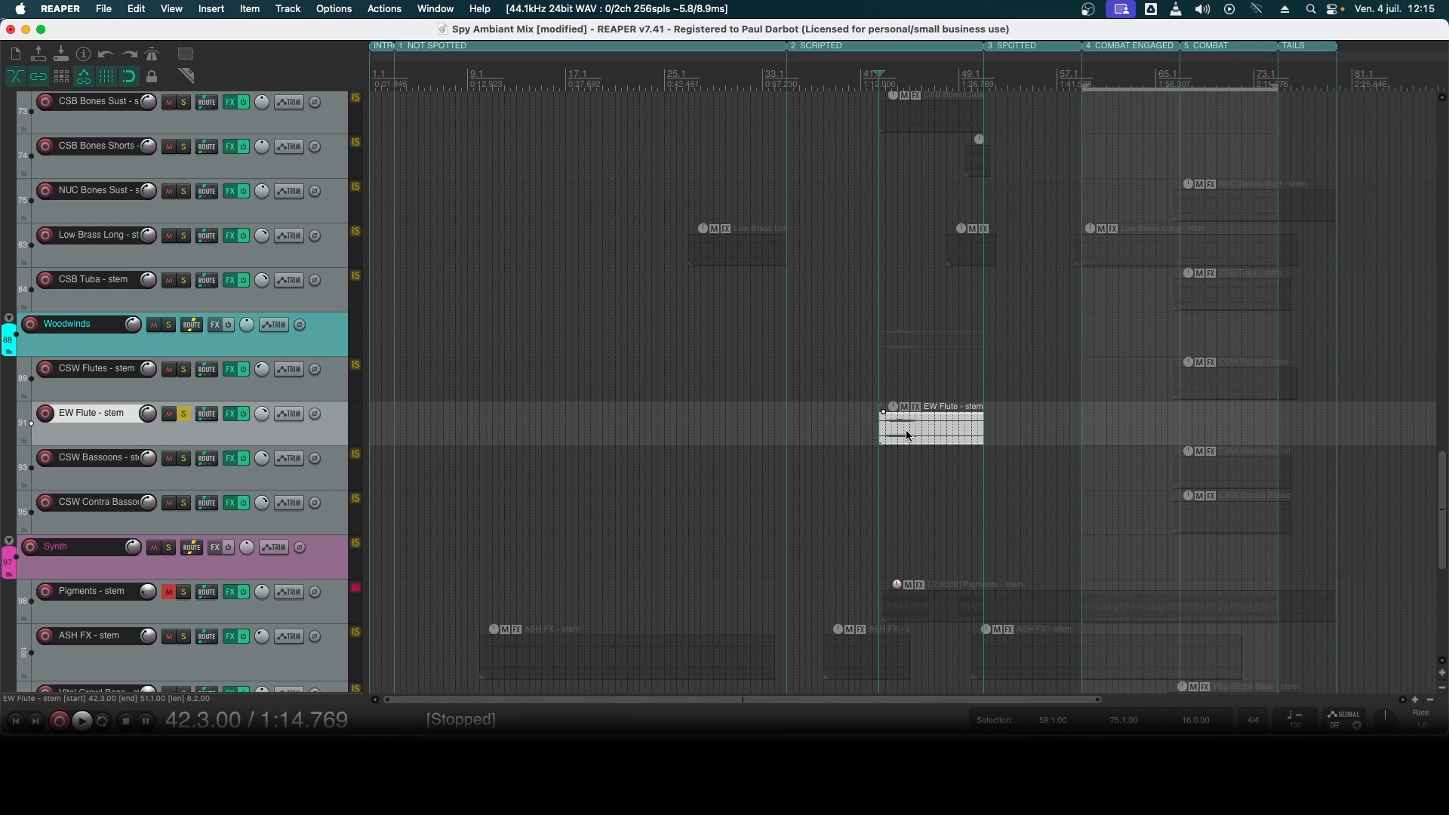
key("space")
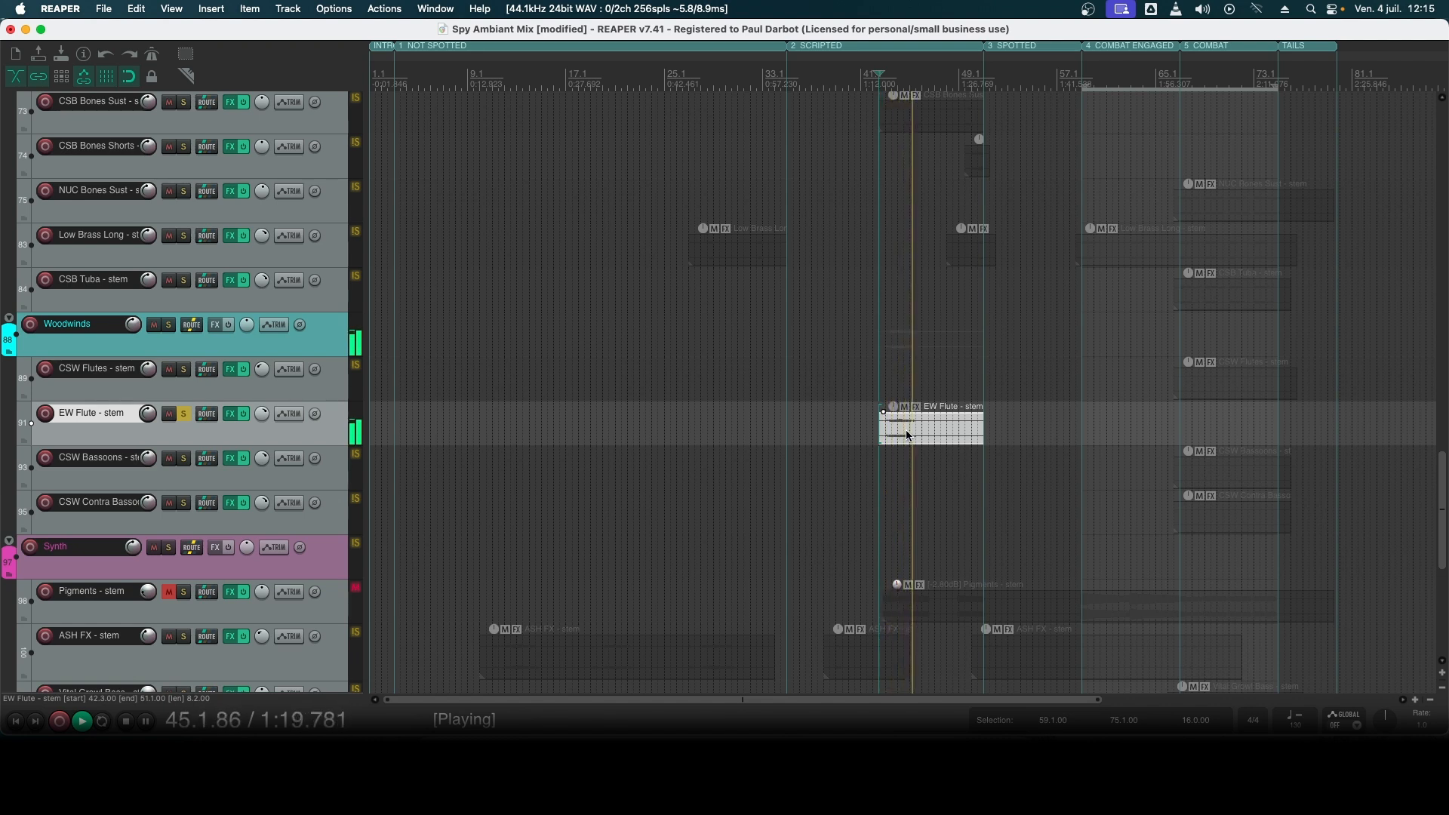
key("space")
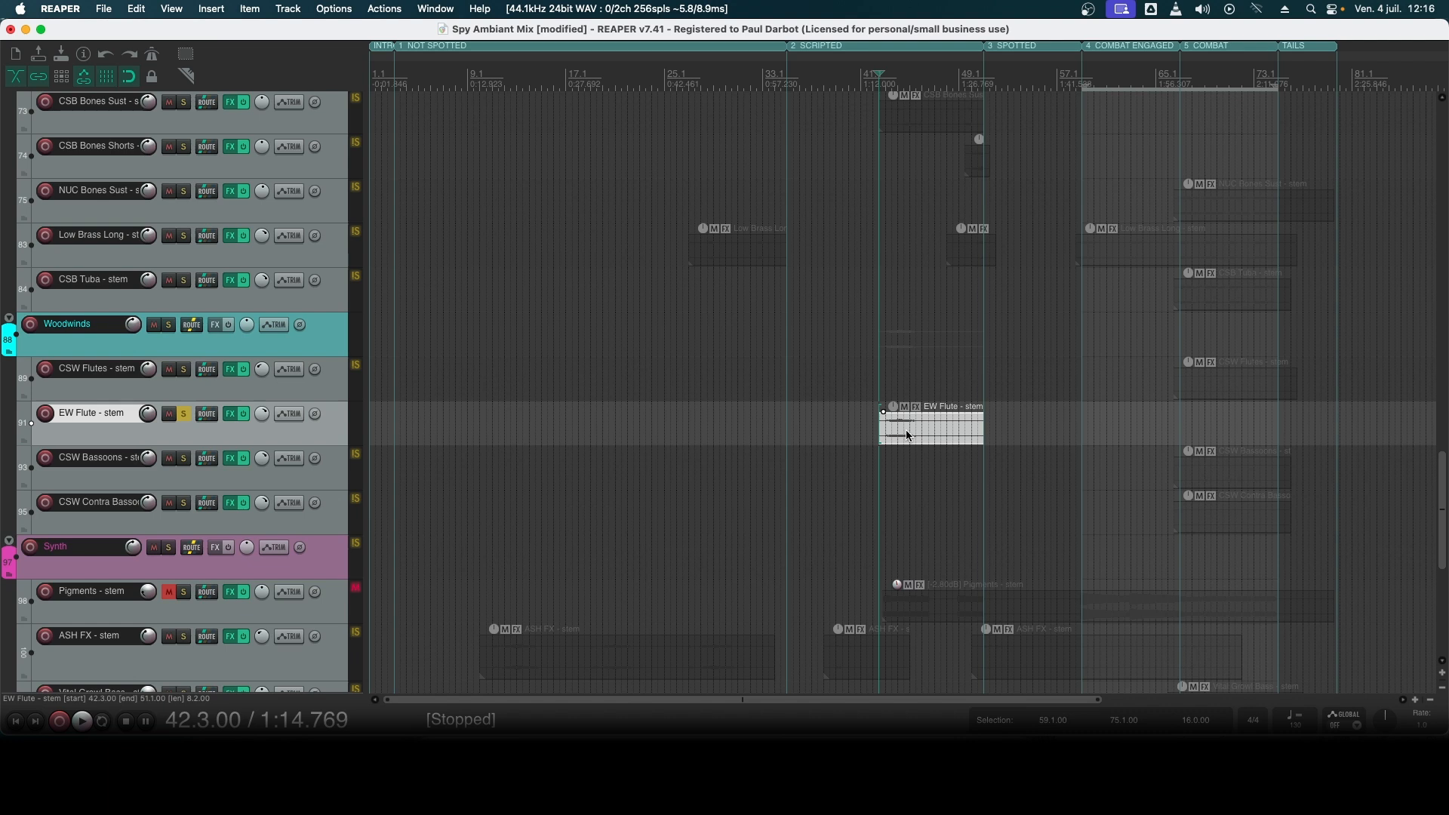
- Clear the solo on EW Flute - stem and audition the full mix from bar 42.3
left_click(184, 417)
key("space")
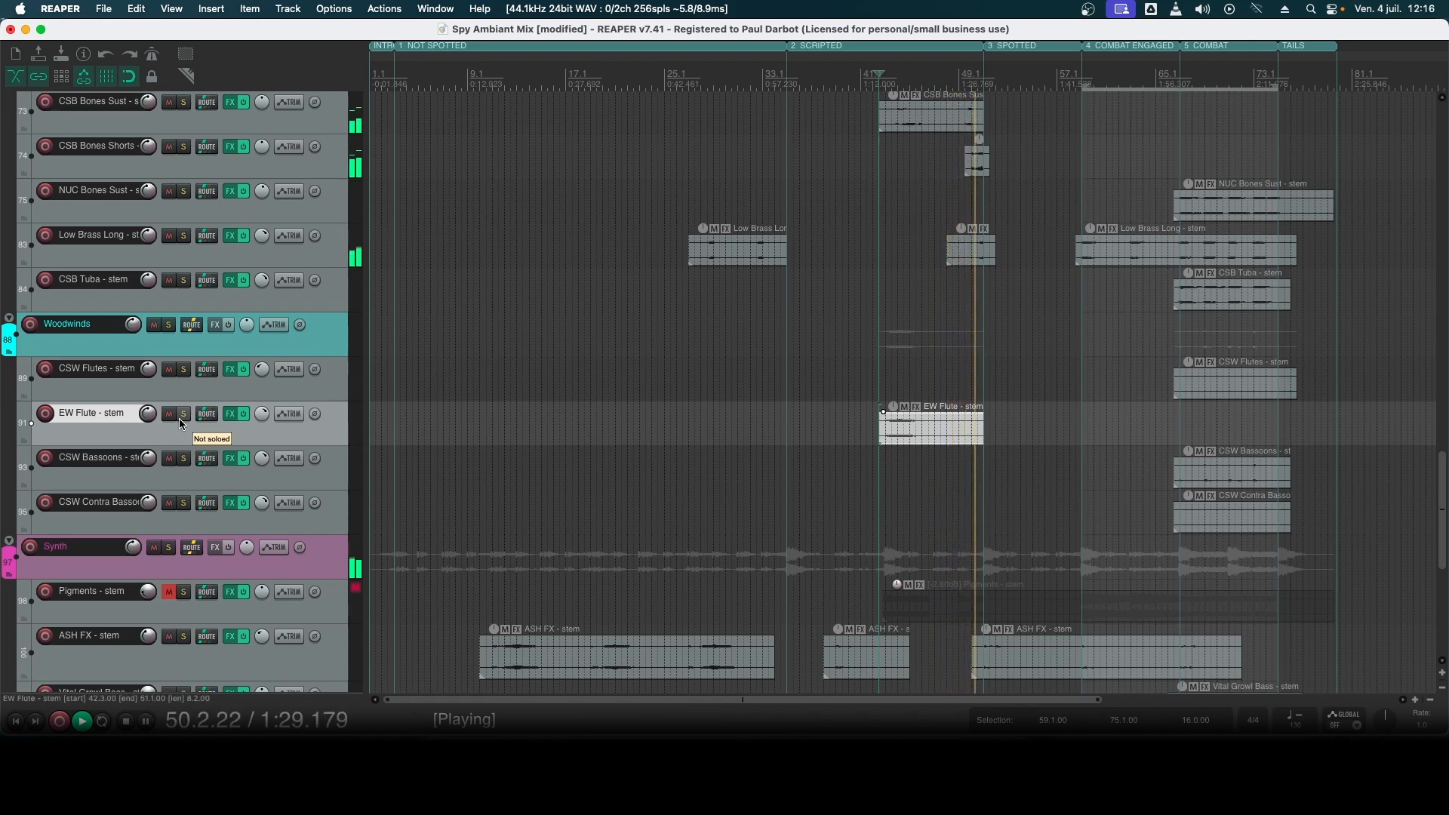
key("space")
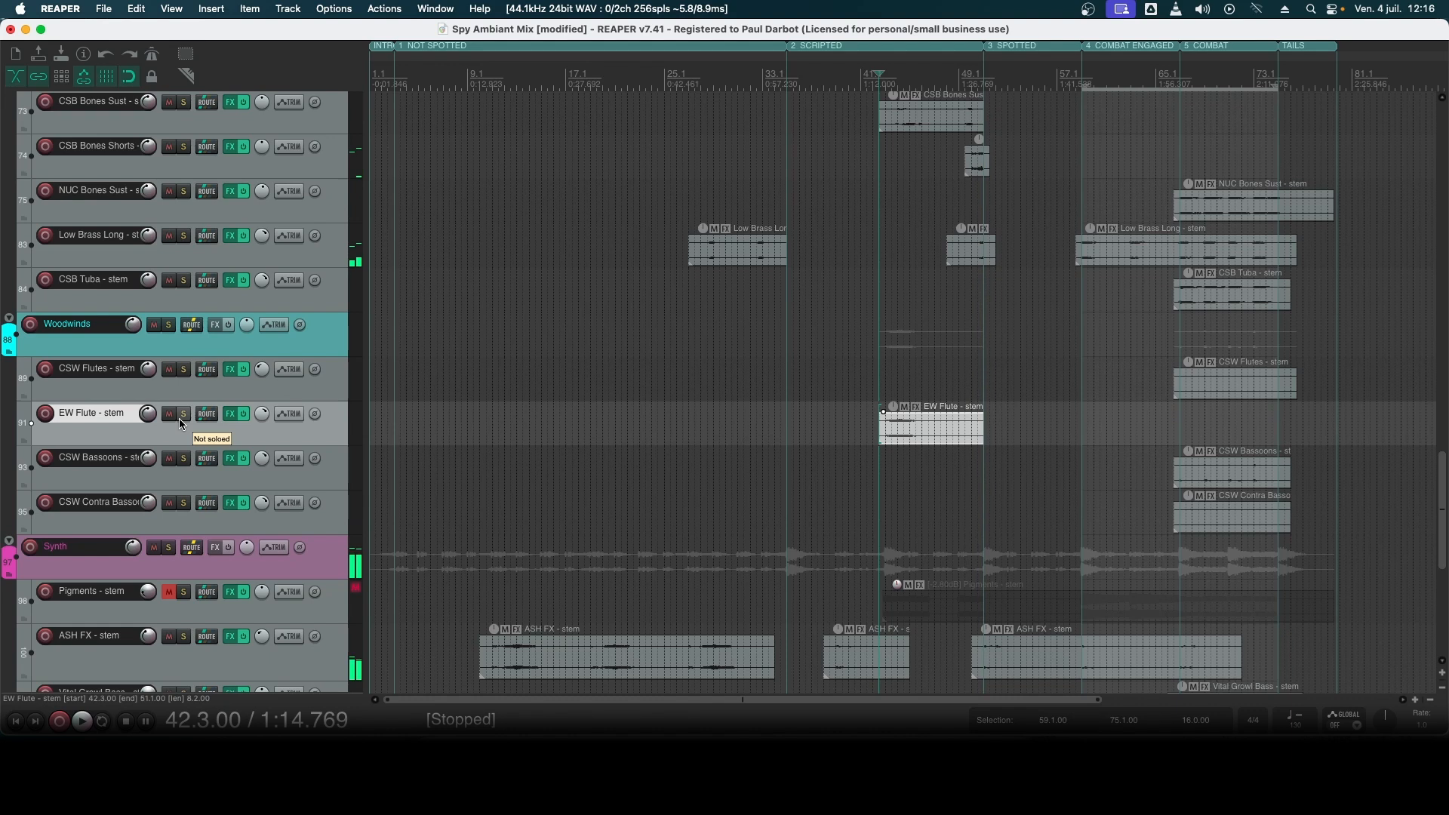
- Place the edit cursor at bar 51, the start of the SPOTTED section, and look over its percussion and strings stems
scroll(204, 310, "up", 3)
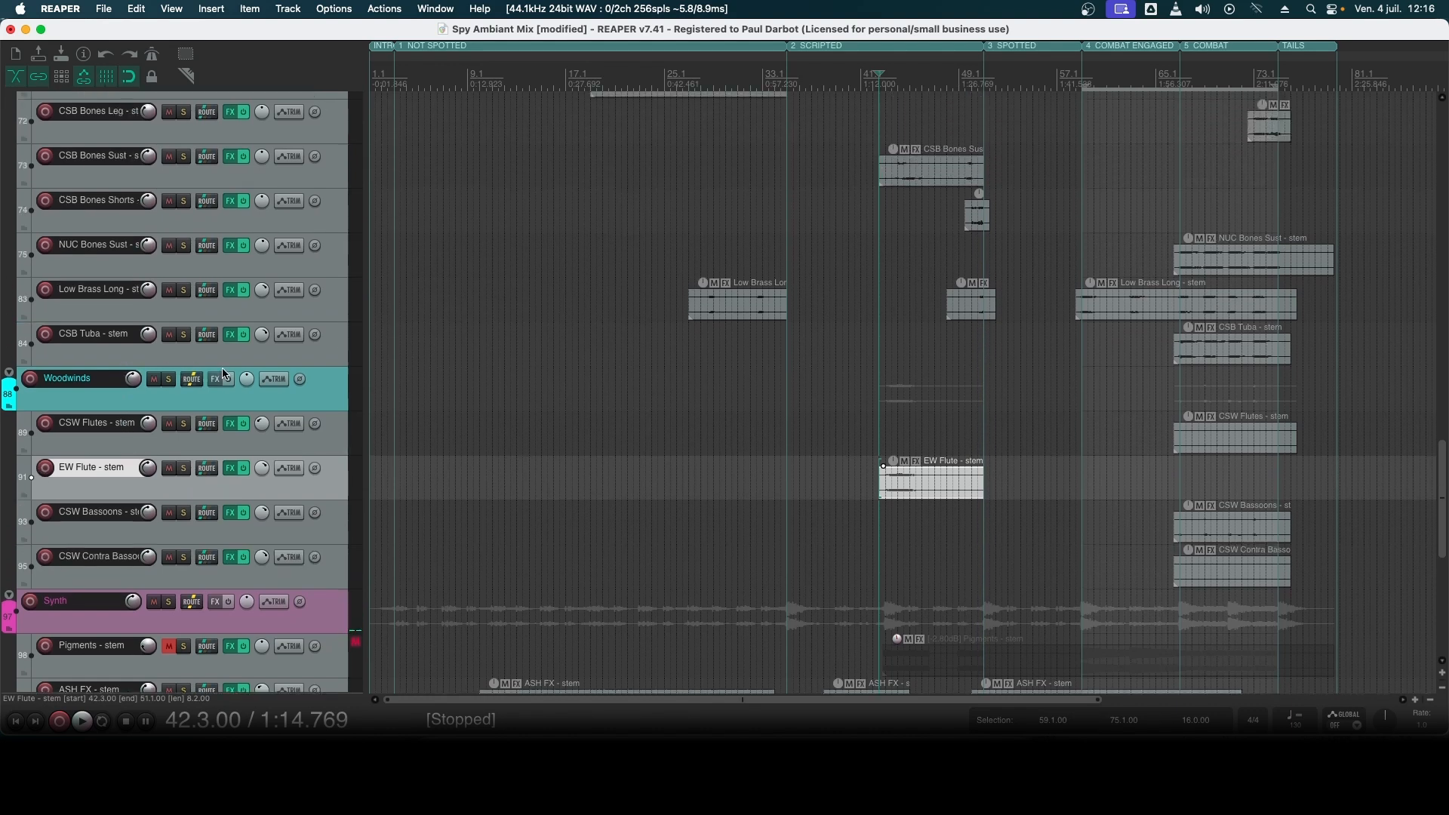
left_click(236, 298)
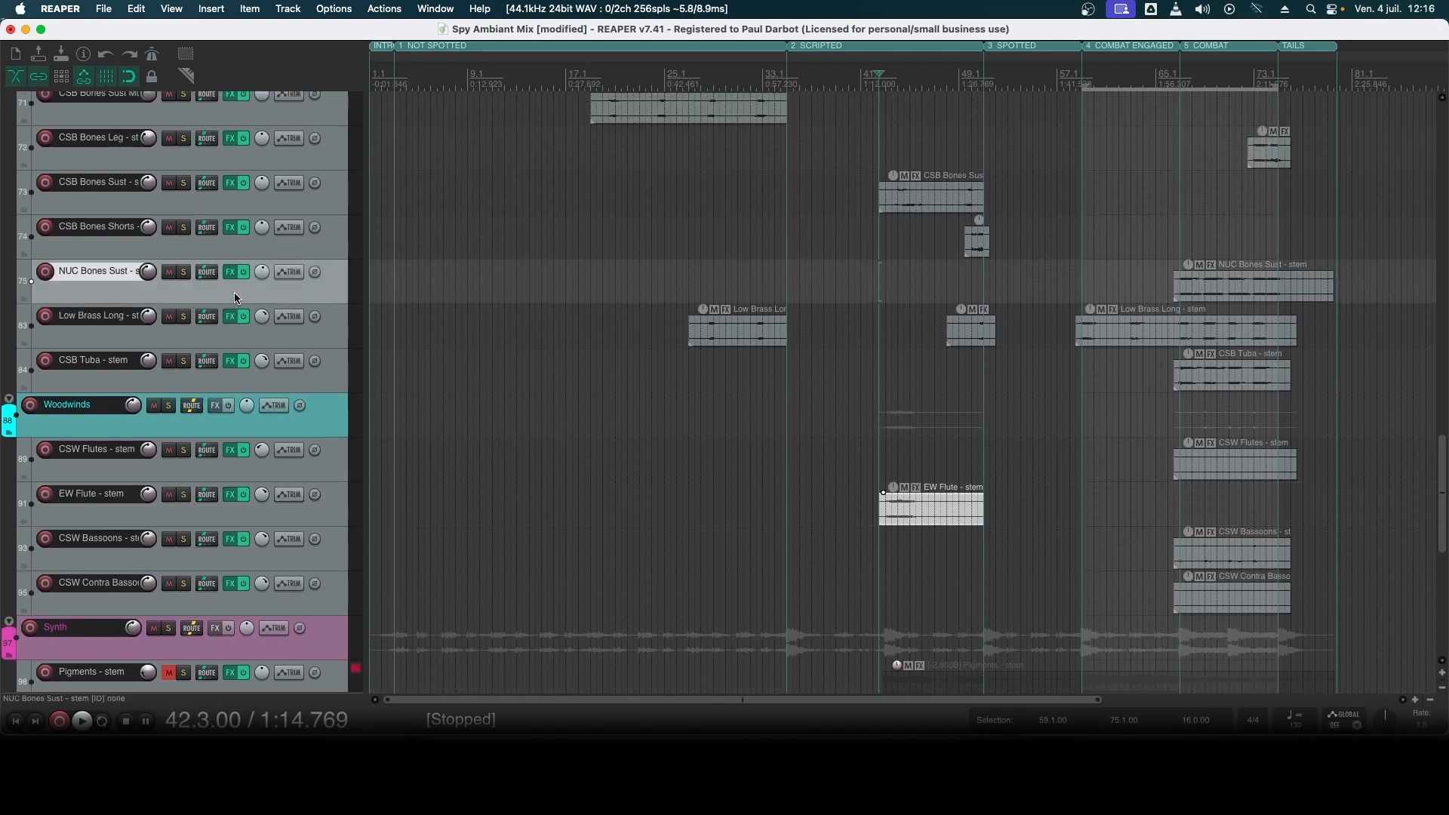
left_click(125, 255)
scroll(125, 255, "up", 3)
scroll(113, 190, "up", 1)
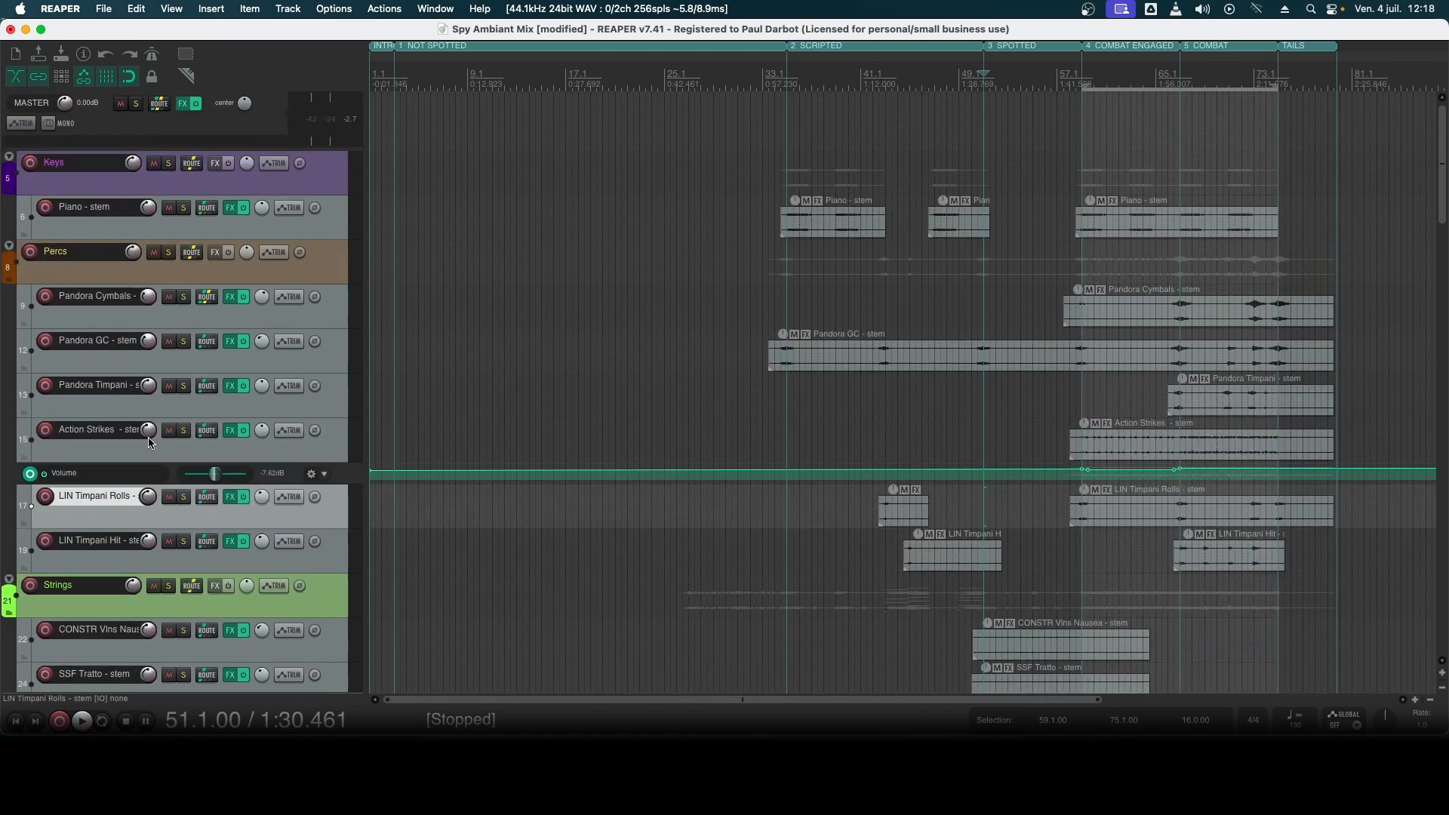
scroll(125, 464, "down", 4)
scroll(126, 463, "down", 8)
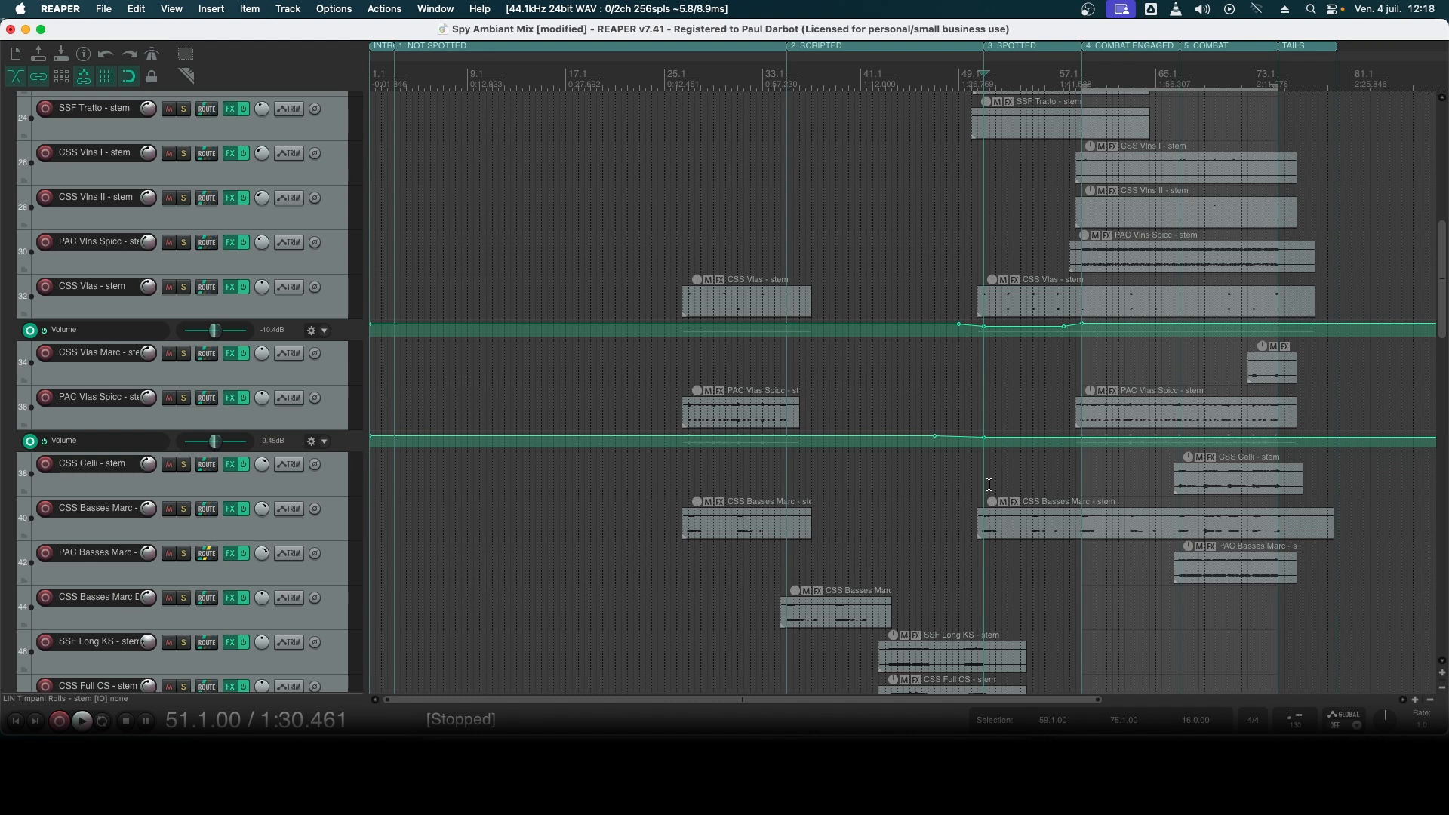
scroll(181, 427, "up", 4)
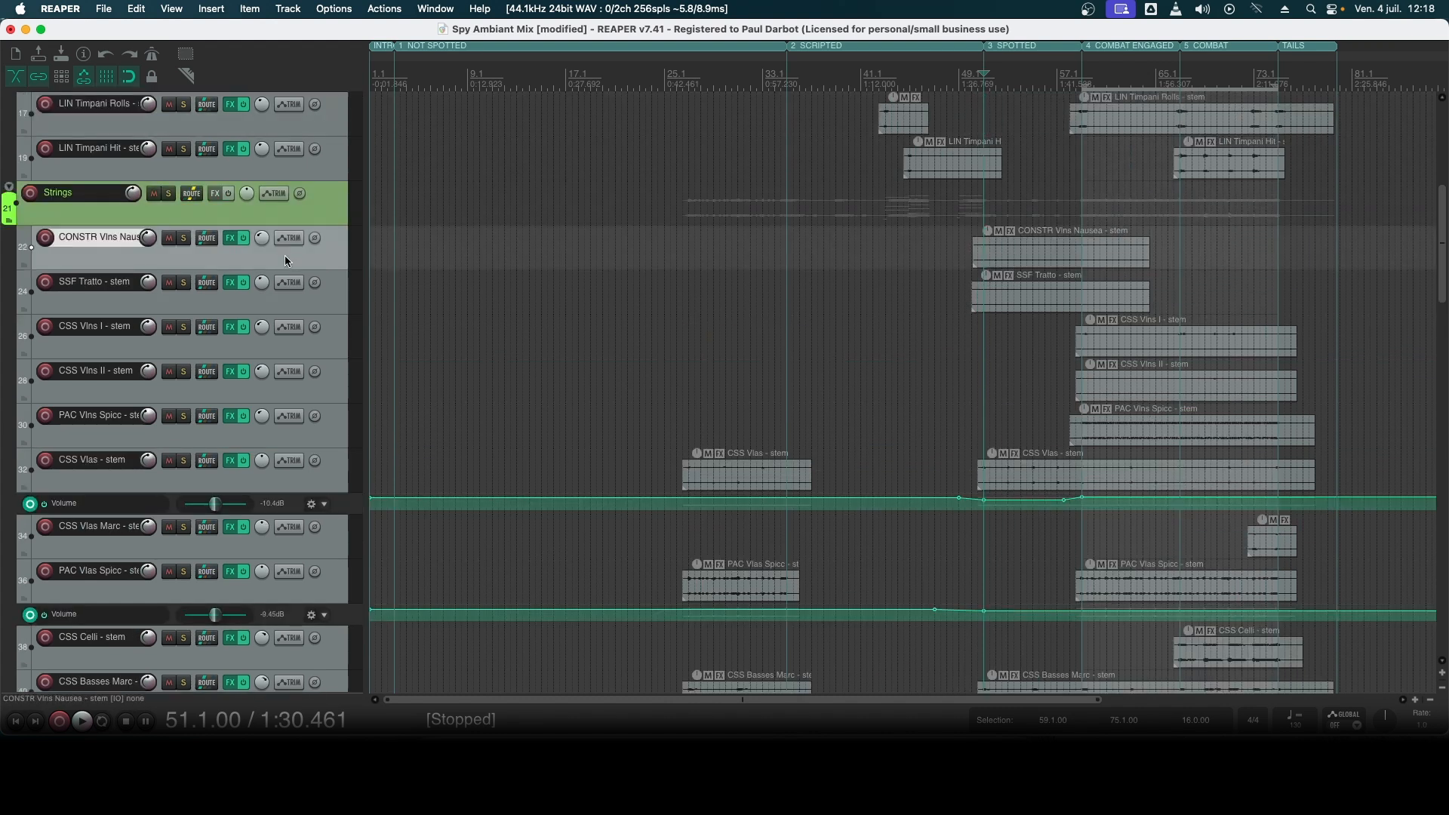
- Solo the CONSTR Vlns Nausea and SSF Tratto stems and audition them from bar 51
left_click(1009, 262)
scroll(1009, 262, "up", 3)
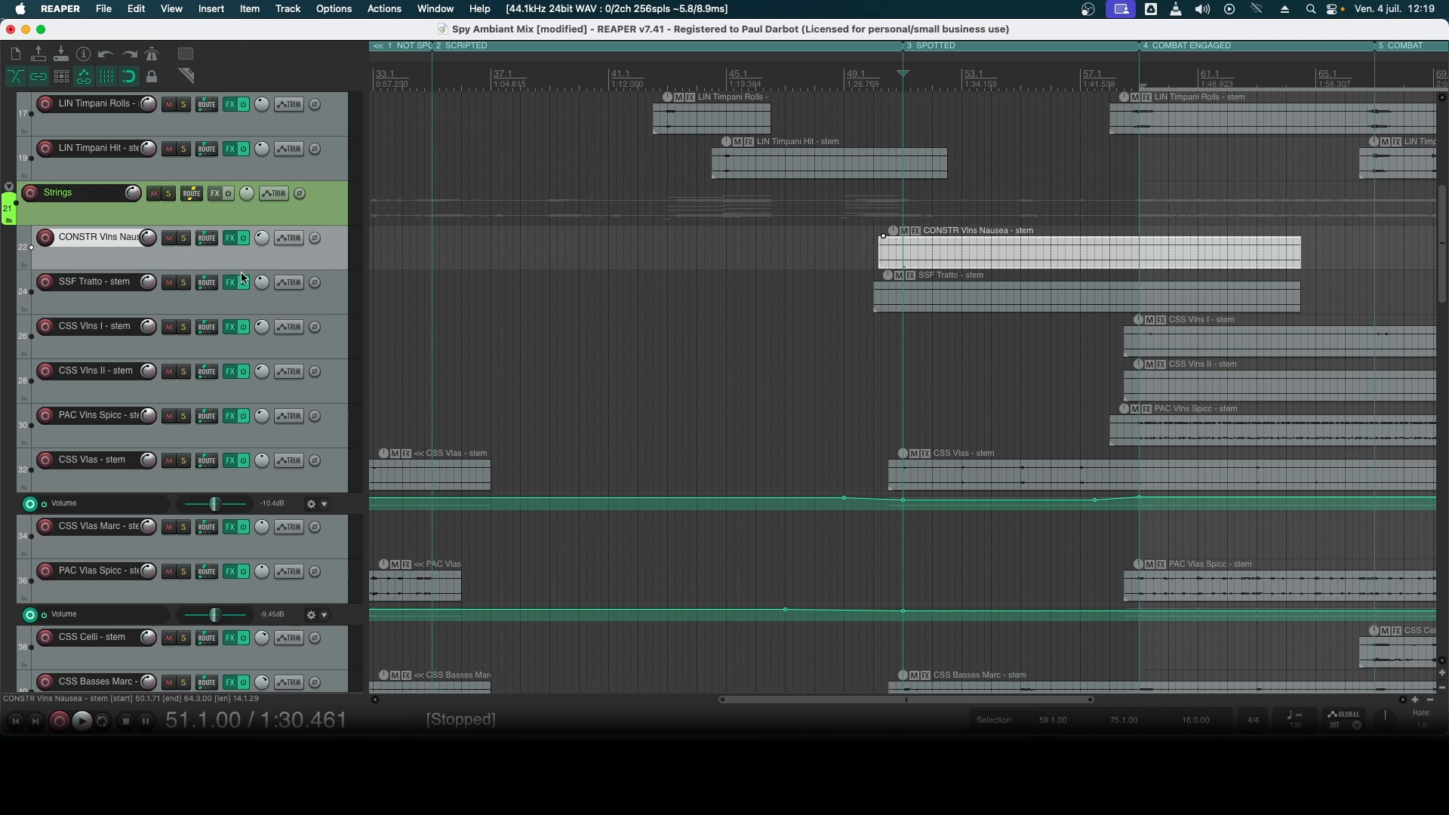
left_click(184, 282)
key("space")
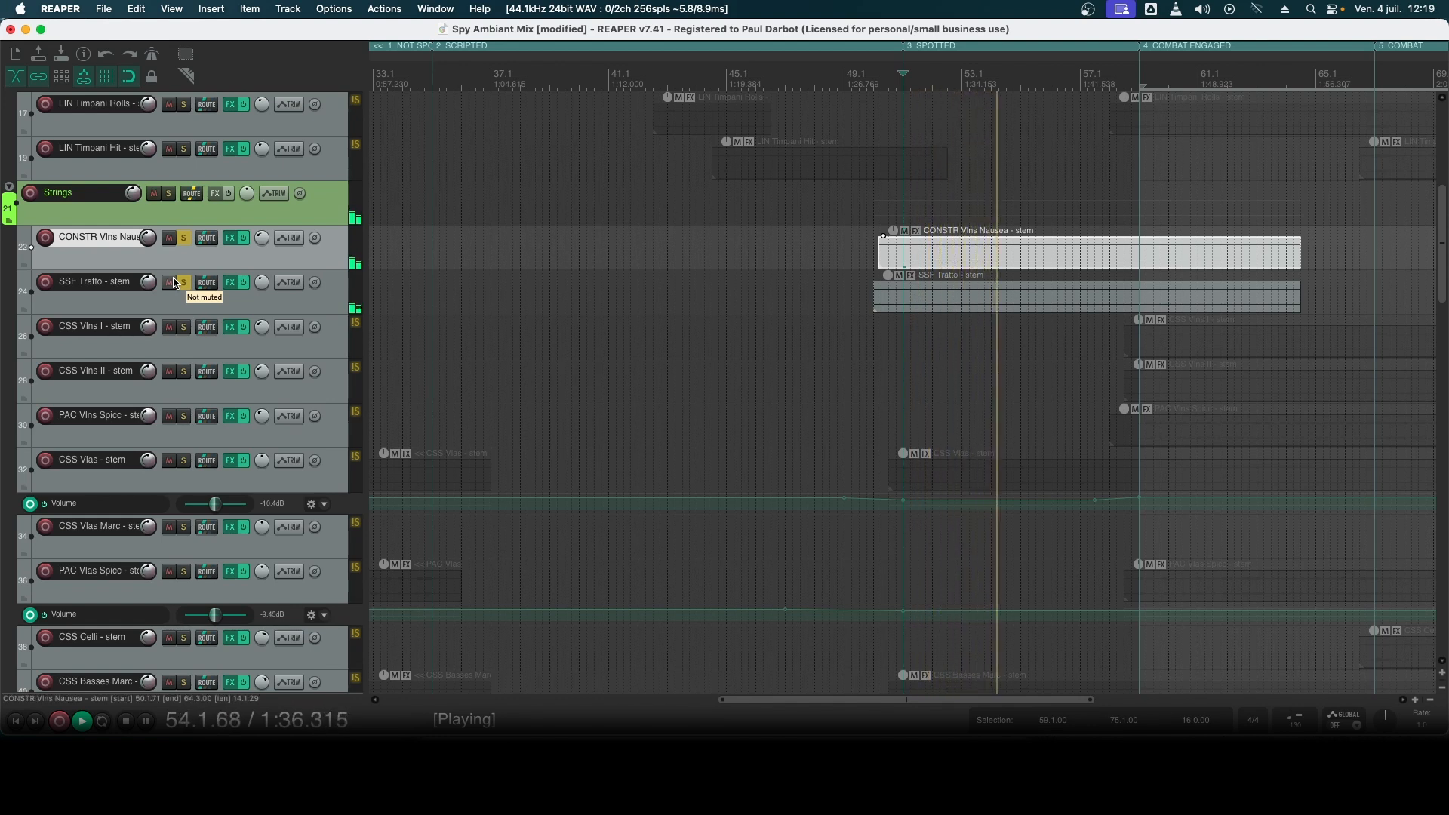
key("space")
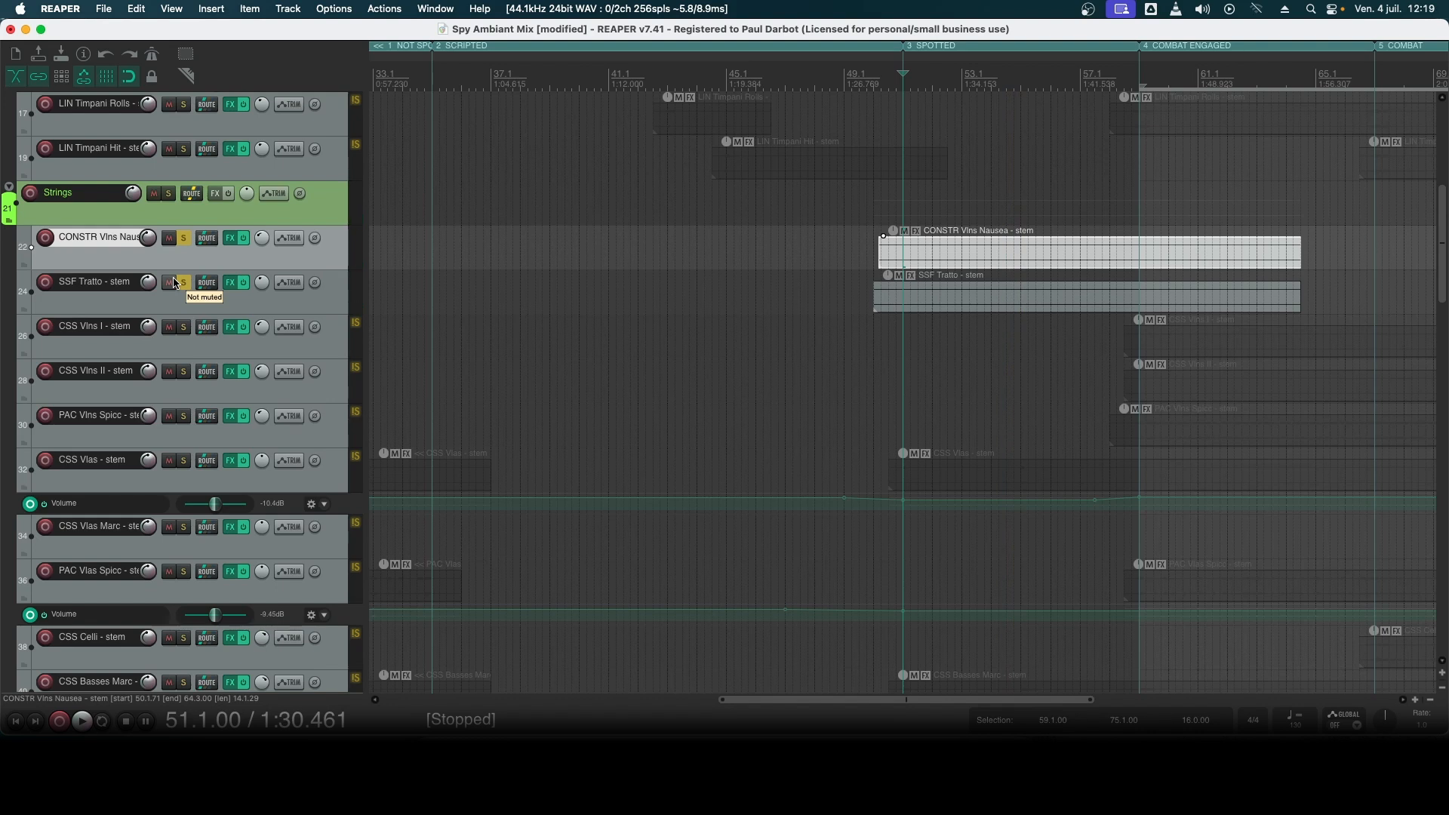
- Clear the solos on both violin effect stems and place the edit cursor at bar 59, the start of the COMBAT ENGAGED section
left_click(184, 282)
left_click(183, 239)
scroll(1303, 259, "down", 4)
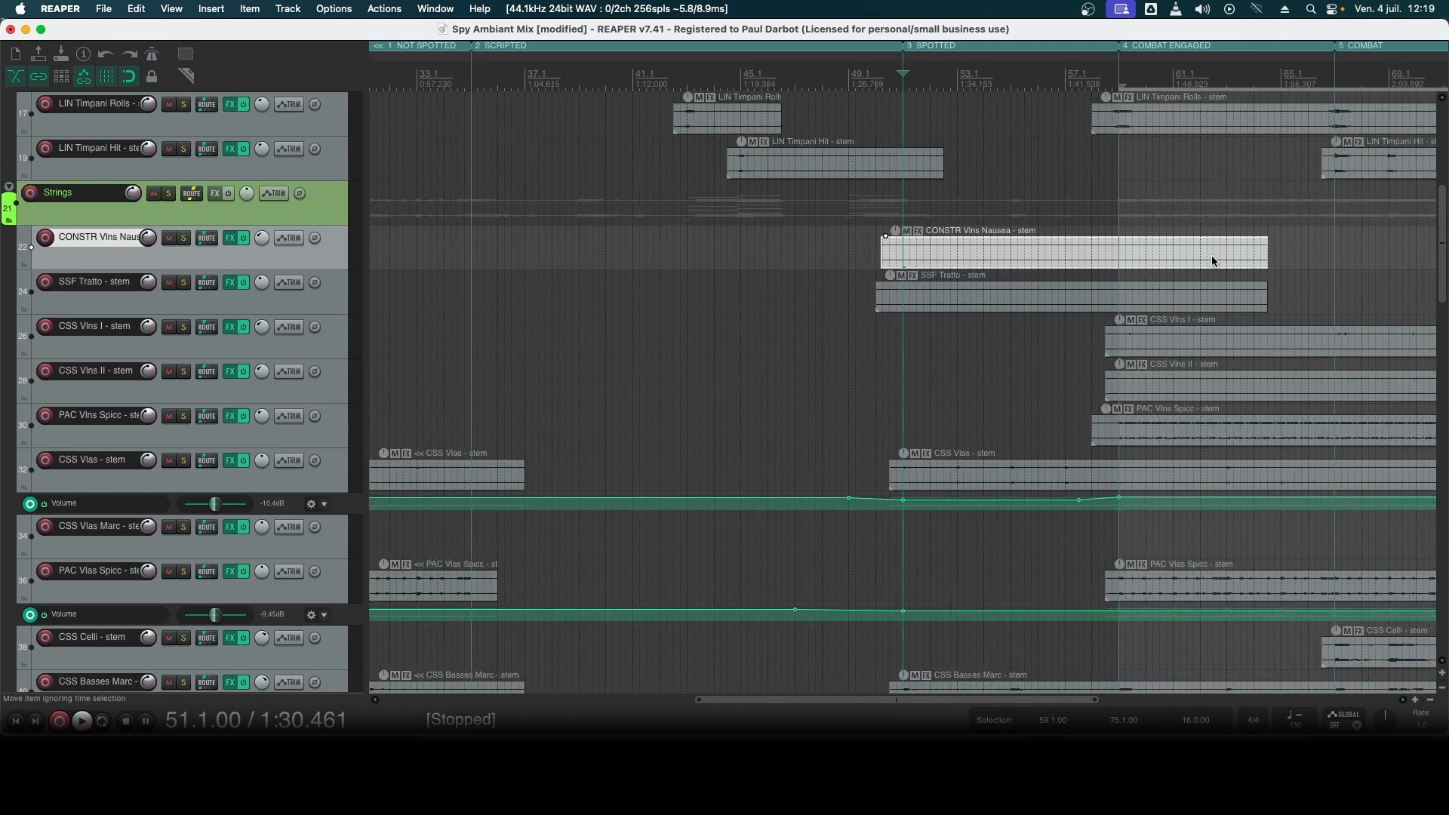
left_click(1064, 115)
scroll(1107, 186, "up", 4)
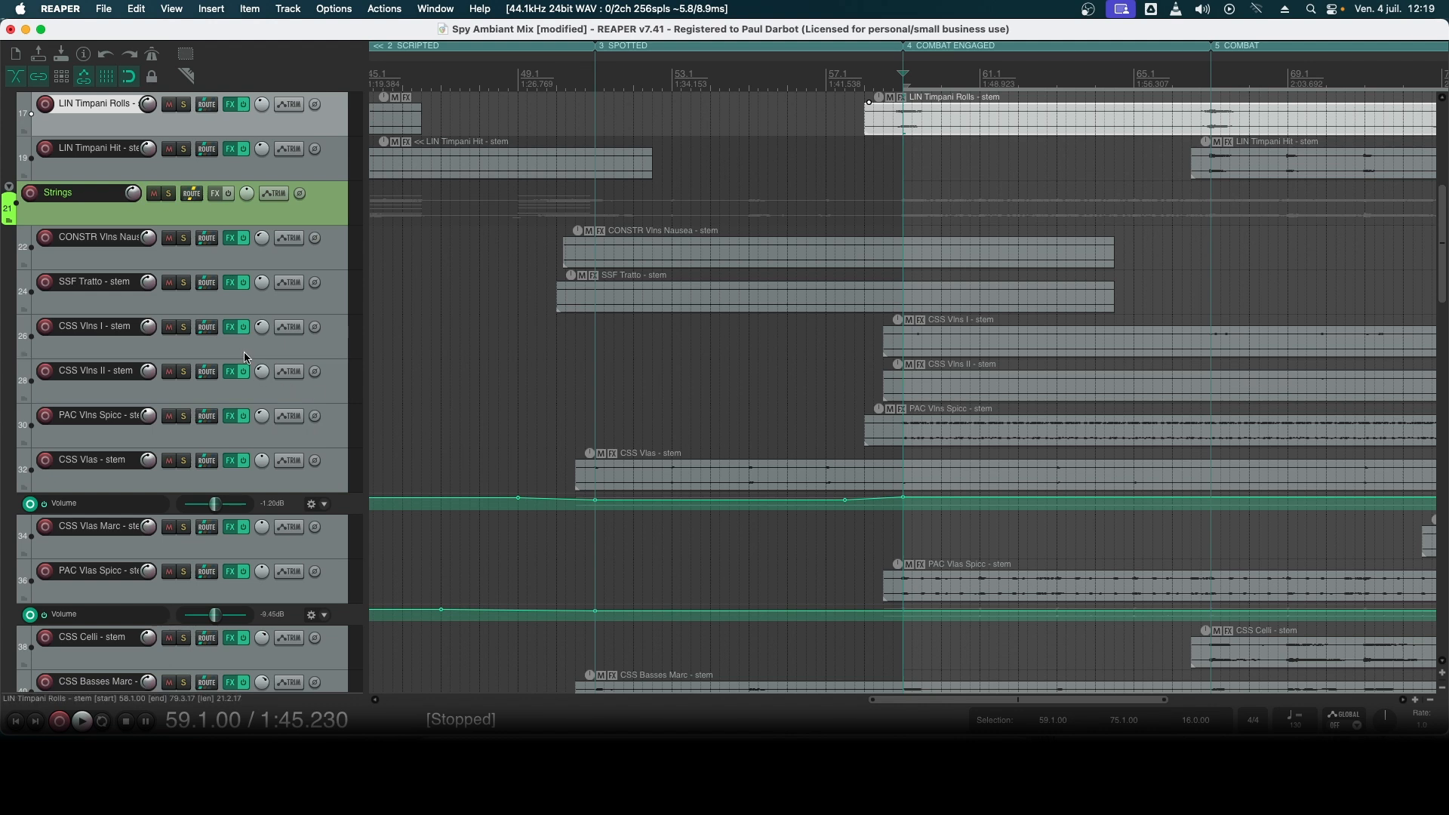
- Solo the CSS Vlns I, CSS Vlns II and PAC Vlns Spicc stems and audition them together from bar 59
left_click(909, 352)
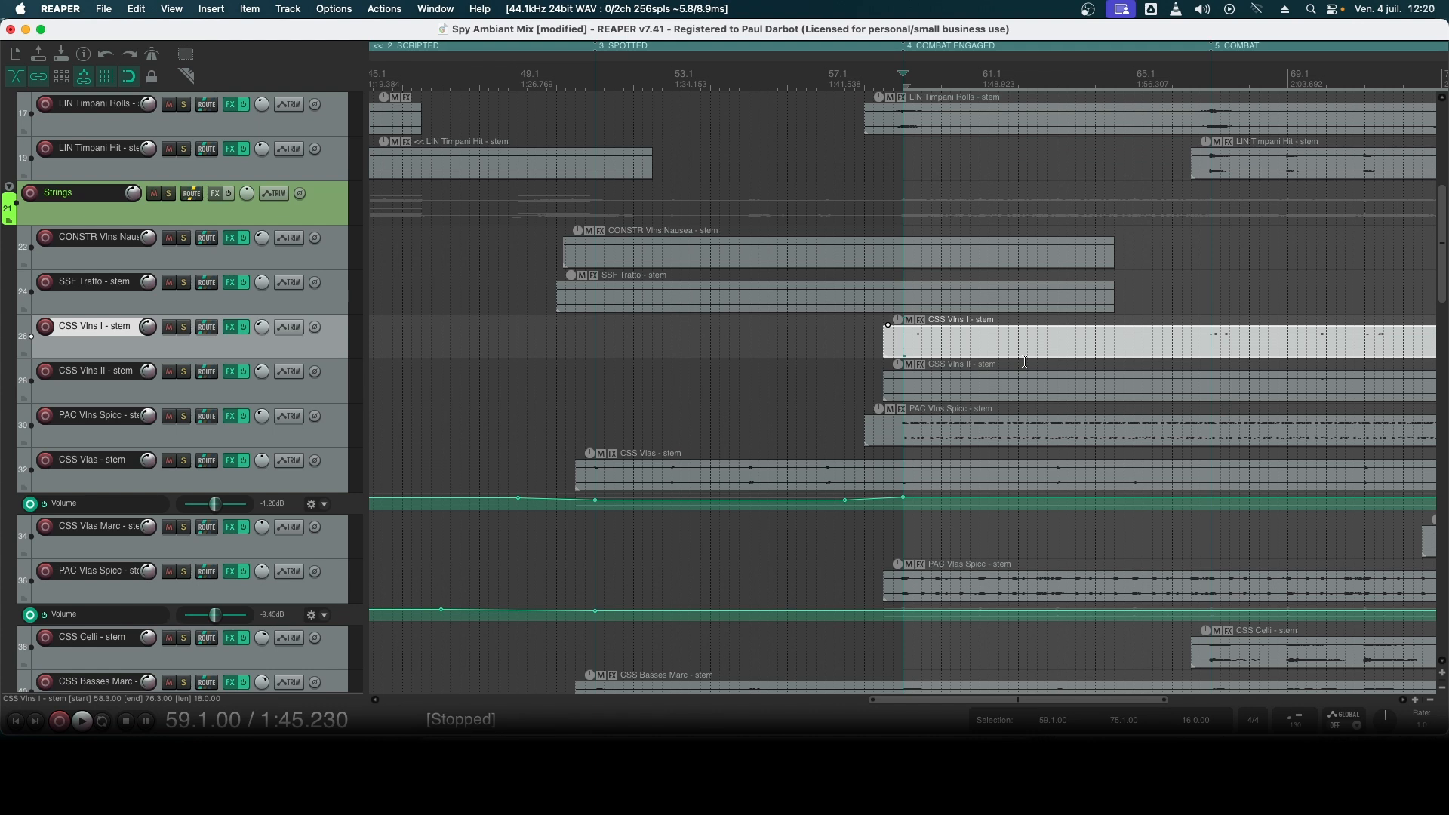
left_click_drag(185, 326, 185, 417)
key("space")
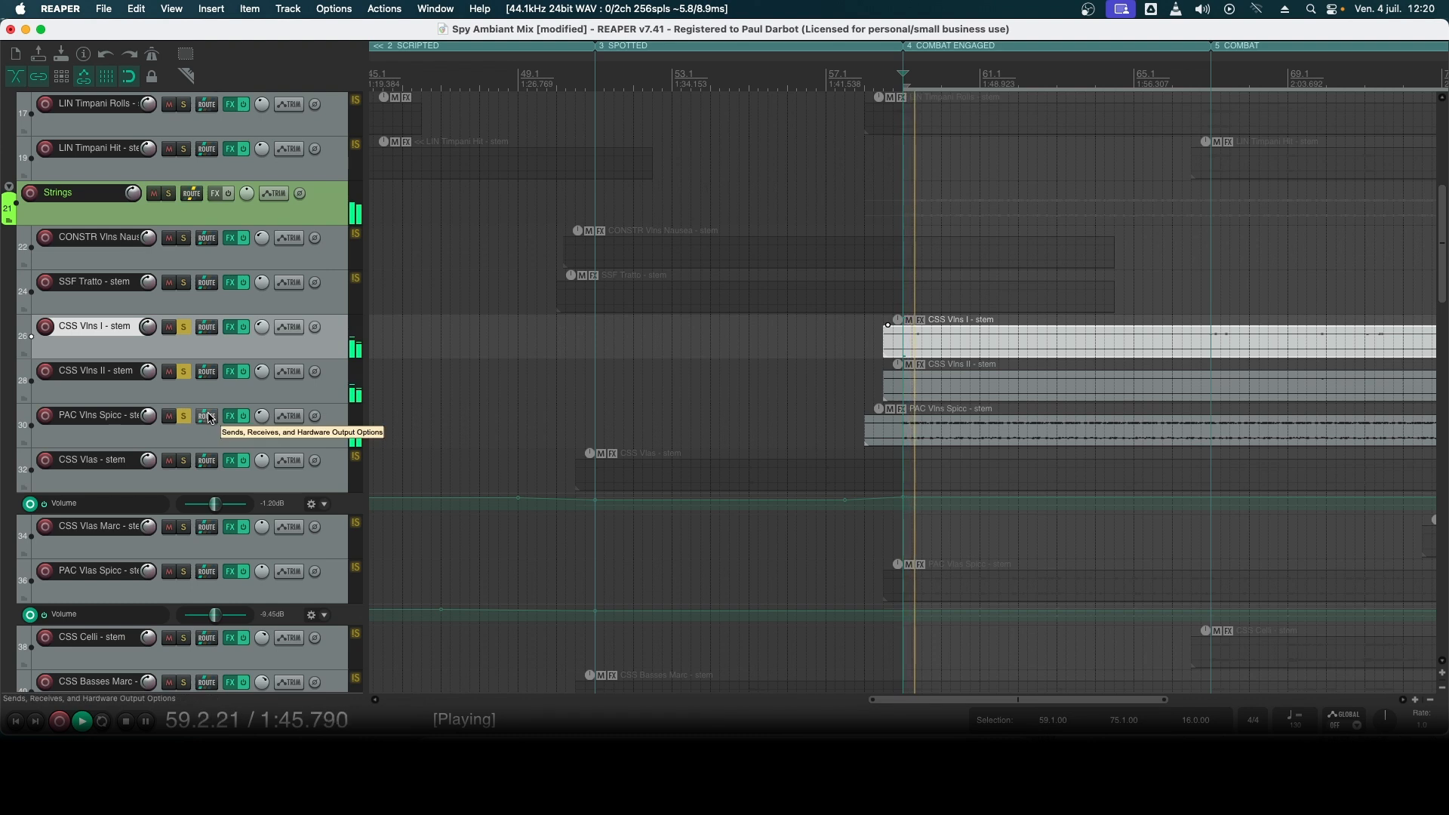
- During playback, compare the two CSS Vlns stems without PAC Vlns Spicc - stem against PAC Vlns Spicc - stem alone
left_click(184, 417)
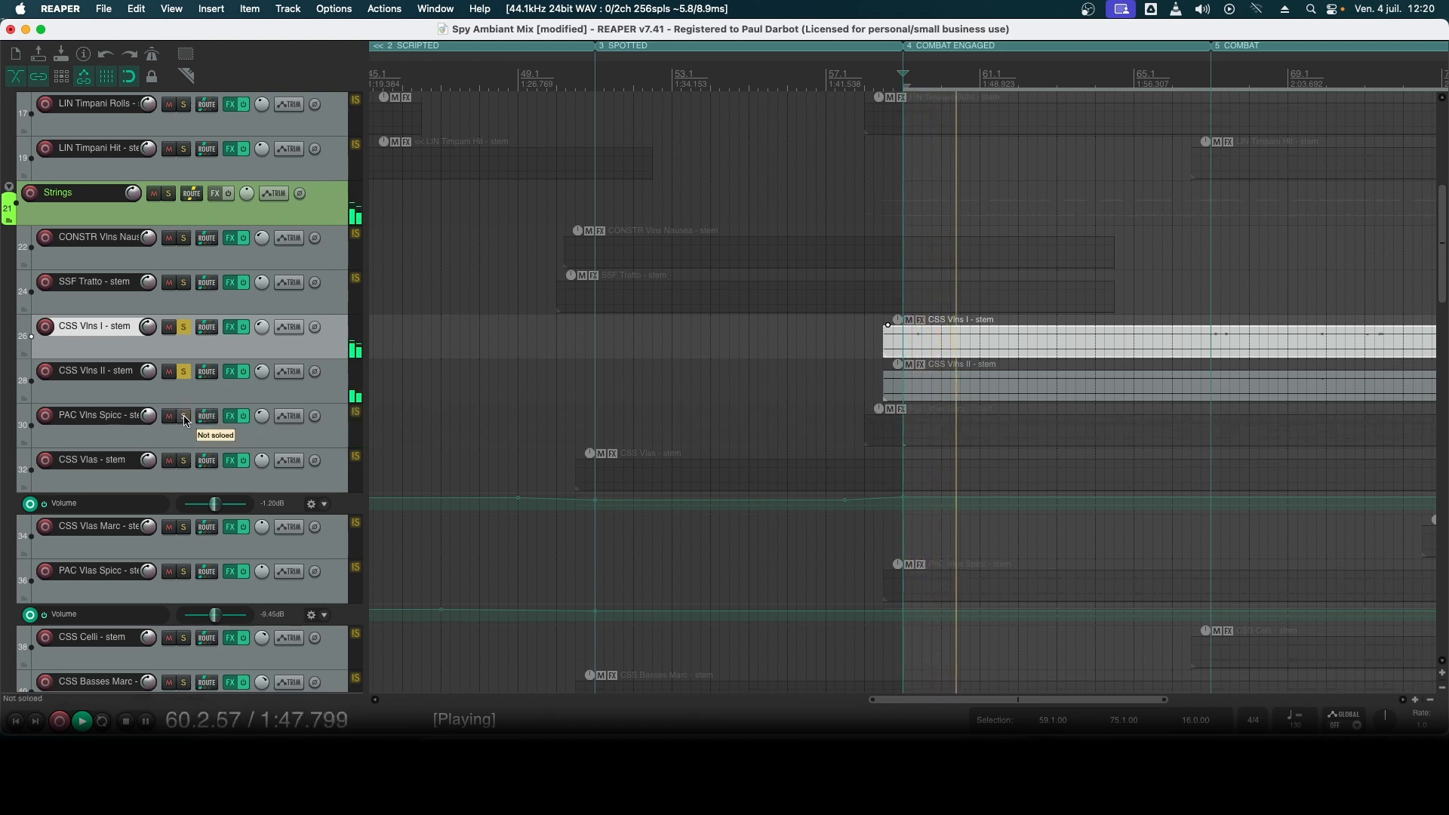
left_click(184, 416)
left_click(184, 372)
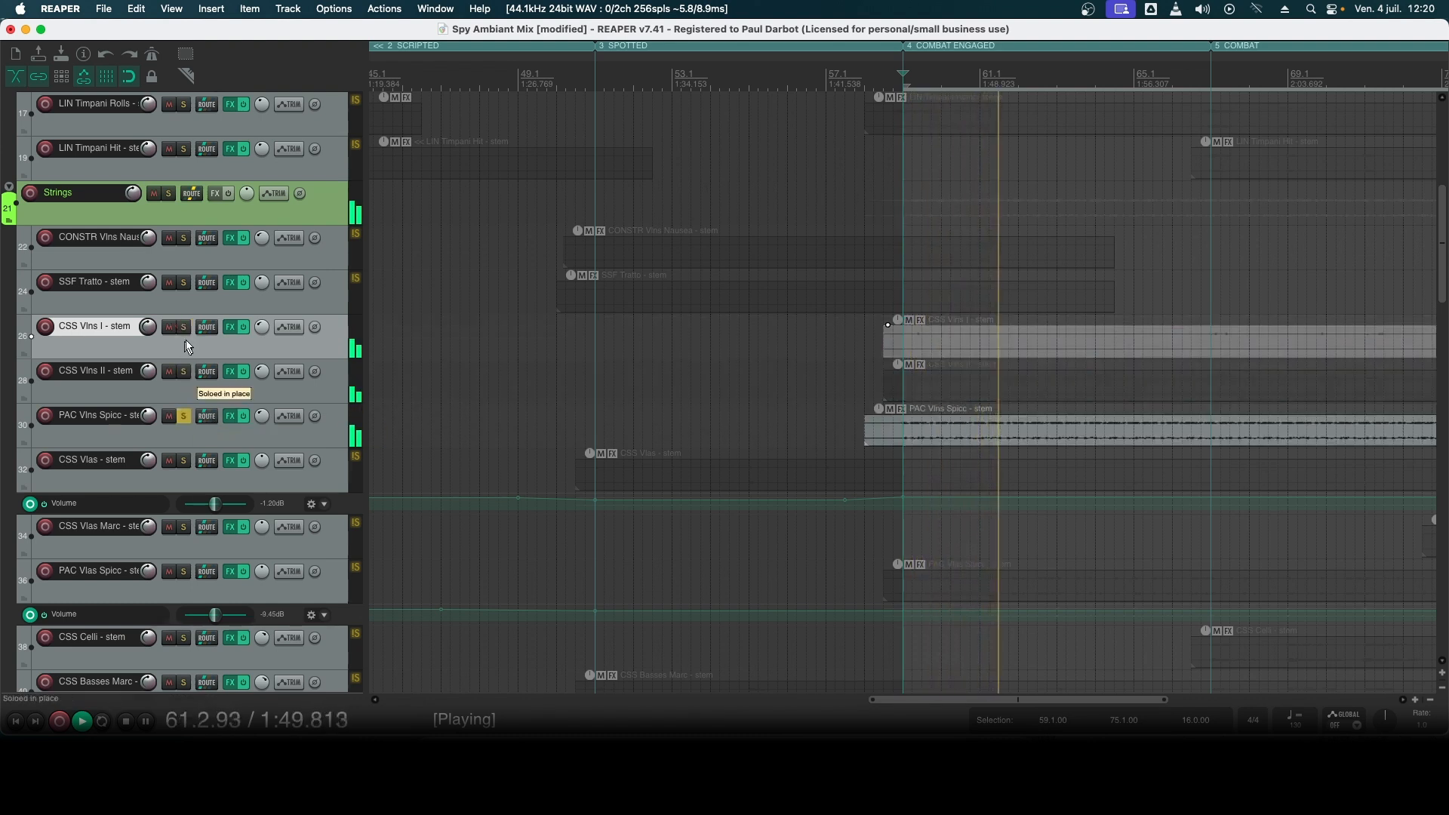
left_click(186, 326)
- Solo all three violin stems together again, clear their solos to hear the full mix, and stop playback
left_click_drag(188, 325, 183, 370)
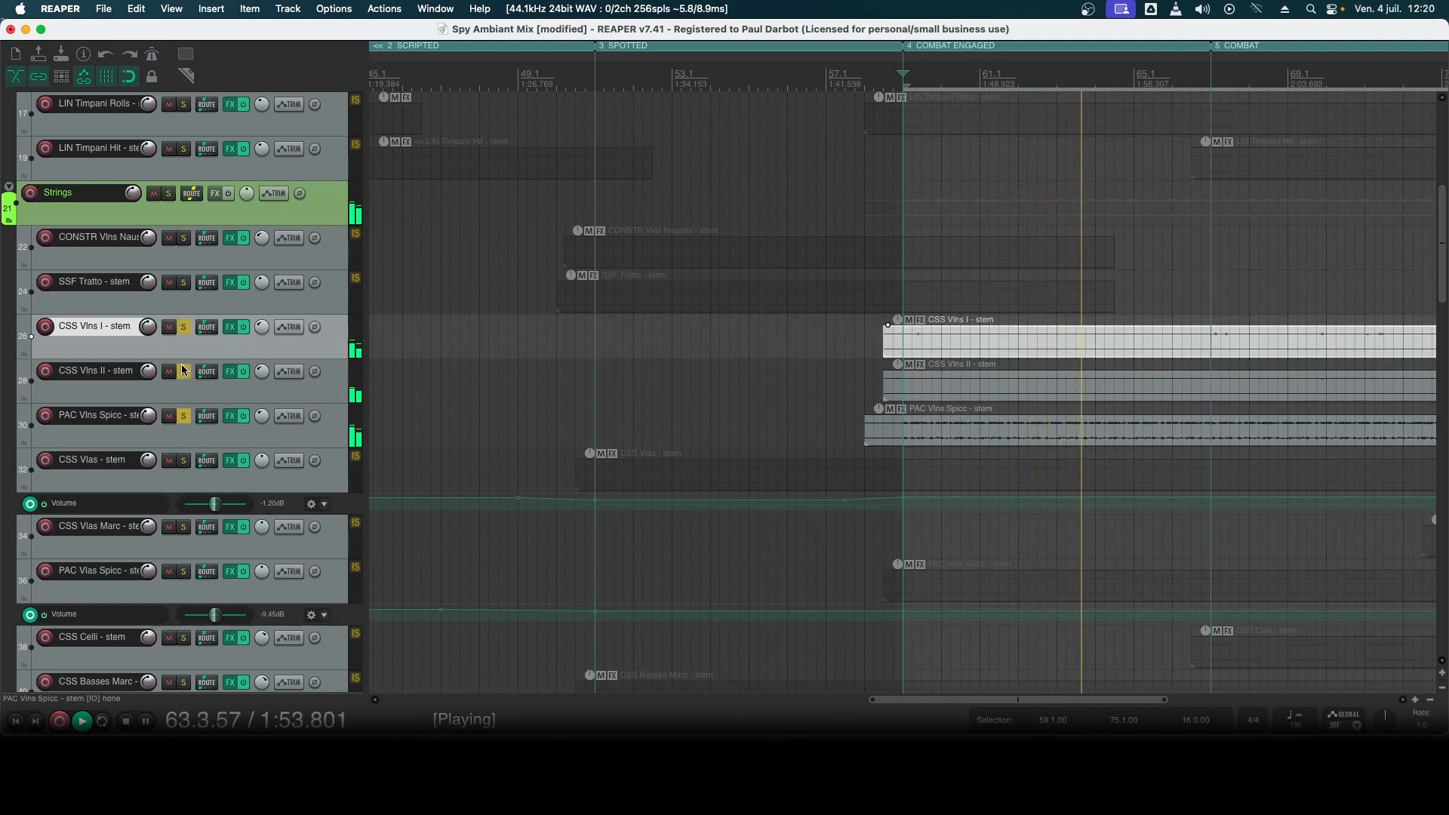
left_click_drag(184, 415, 184, 329)
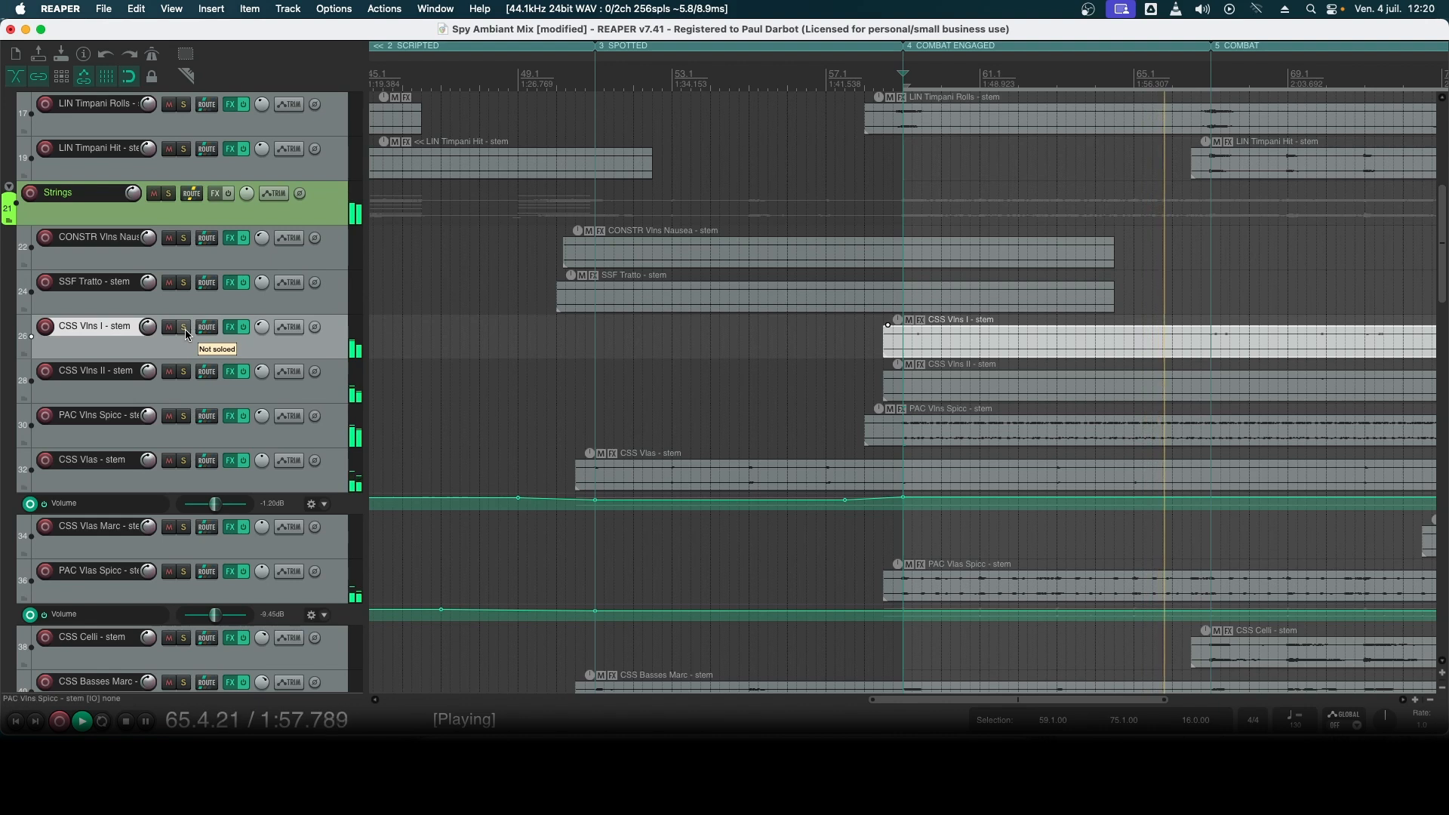
key("space")
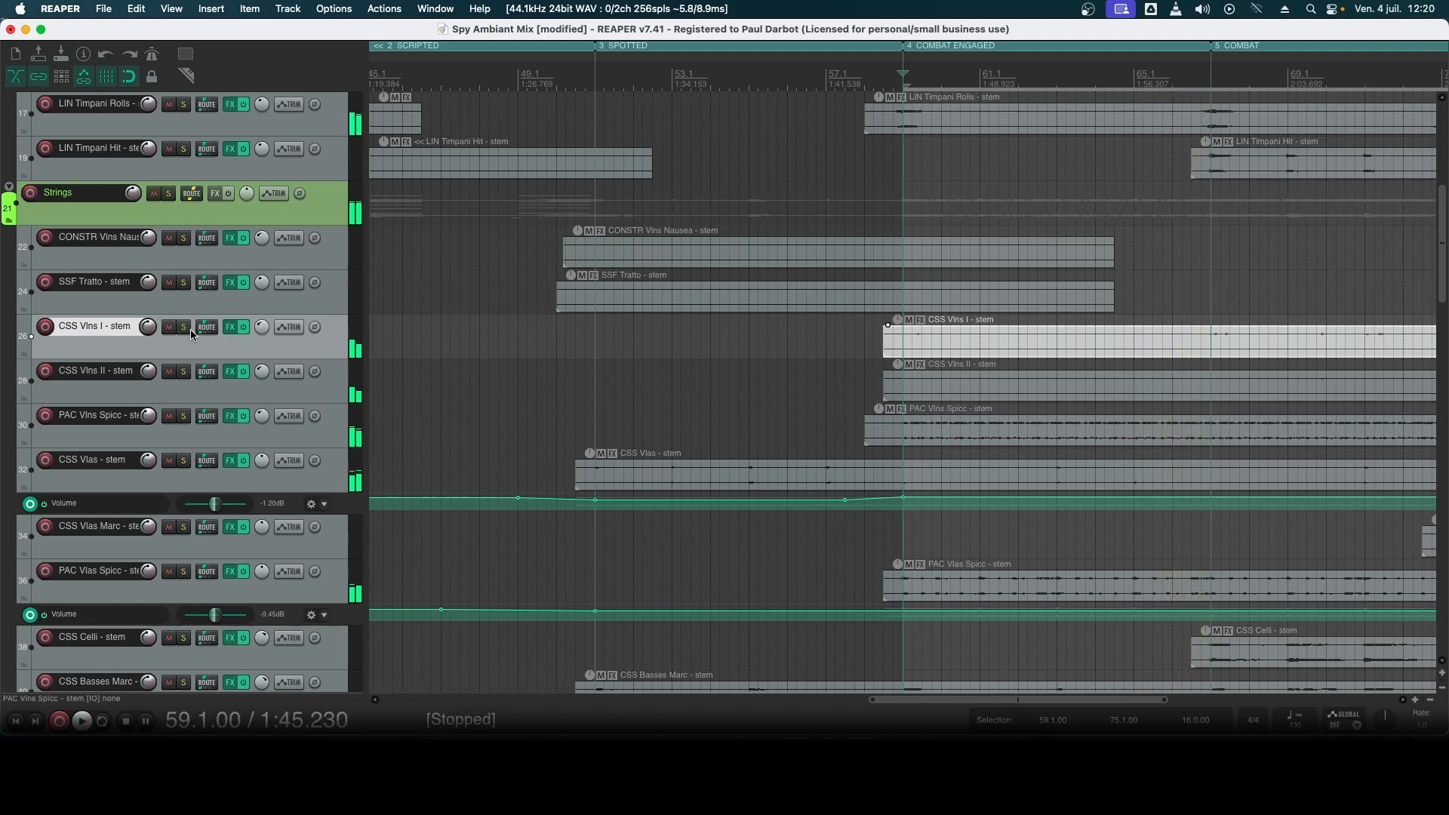
- Place the edit cursor at bar 67, the start of the COMBAT section, and look over its strings and percussion stems
key("]")
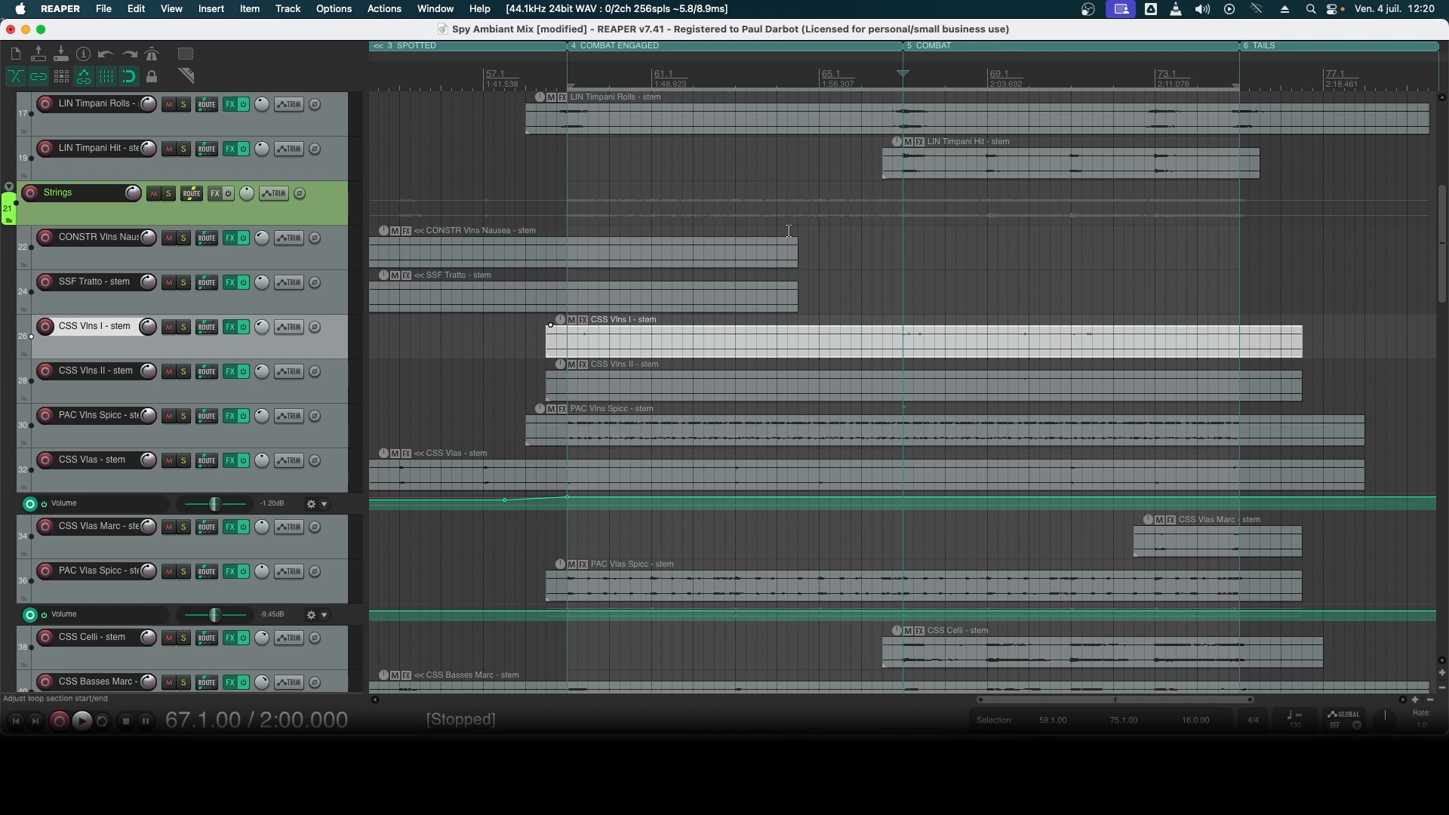
scroll(156, 422, "down", 15)
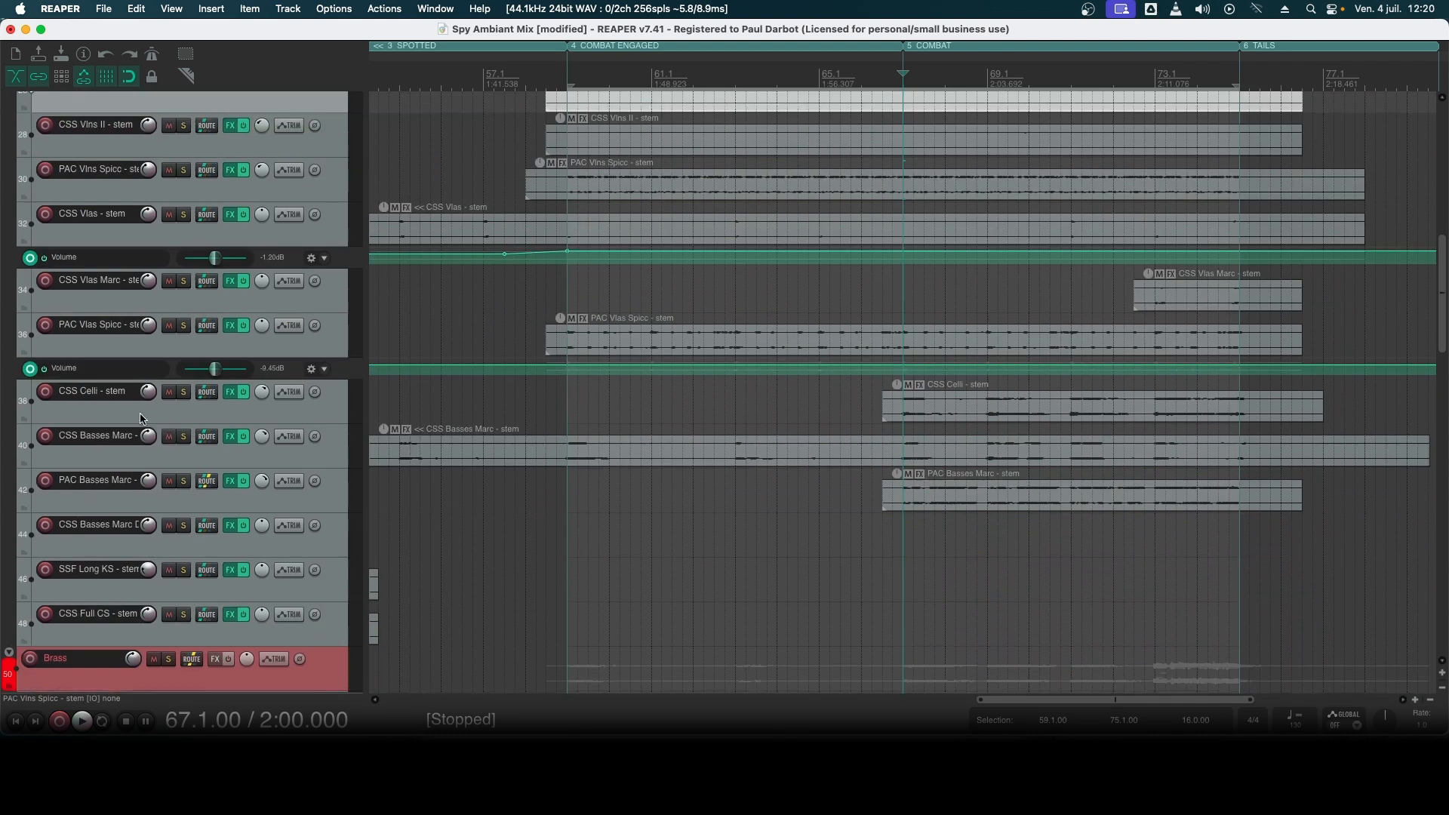
scroll(140, 420, "up", 8)
scroll(140, 420, "up", 12)
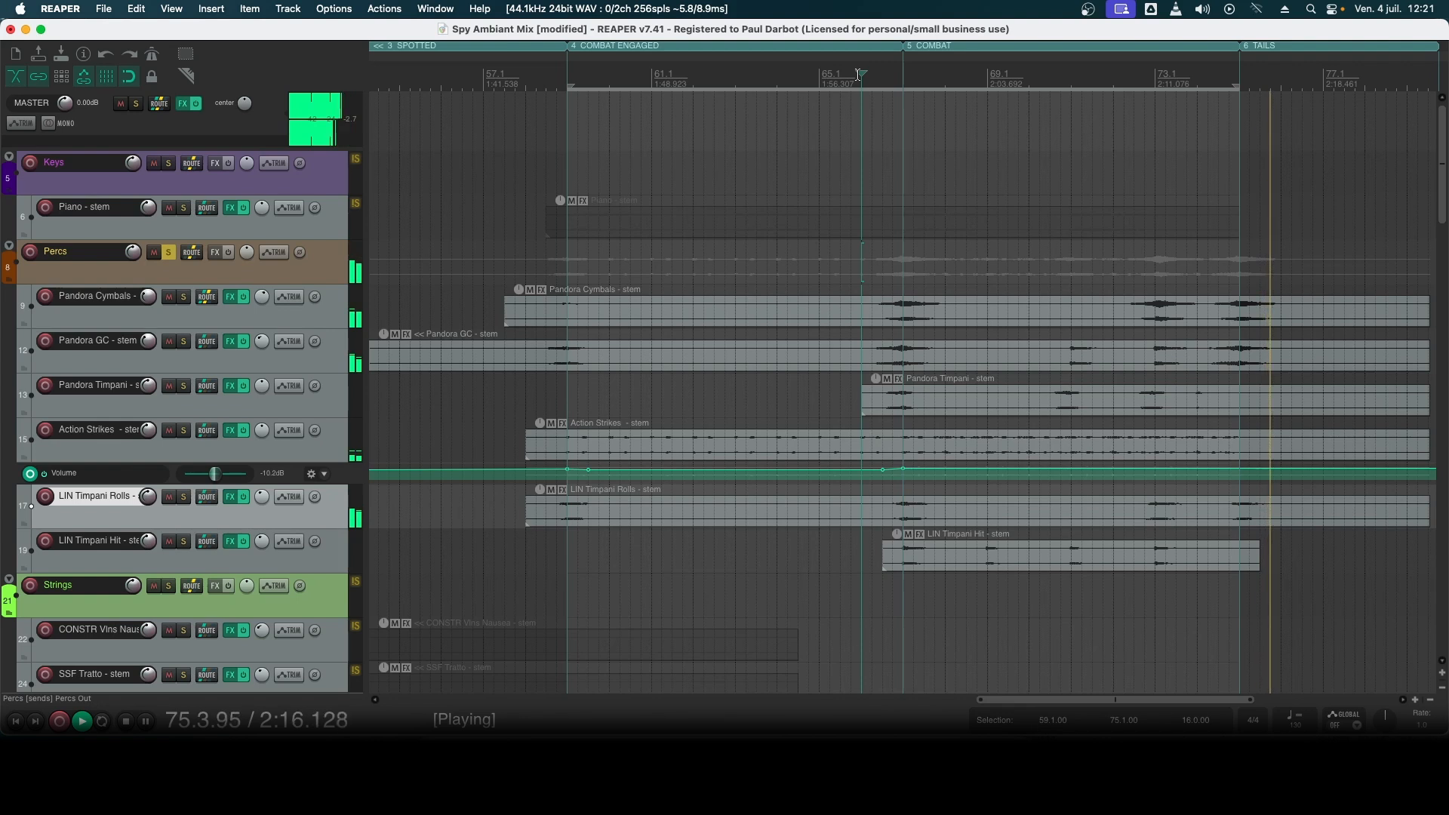
- Stop the percussion playback and select the POS Trumpet HT and SM Trumpets stem items in the soloed Brass group
key("space")
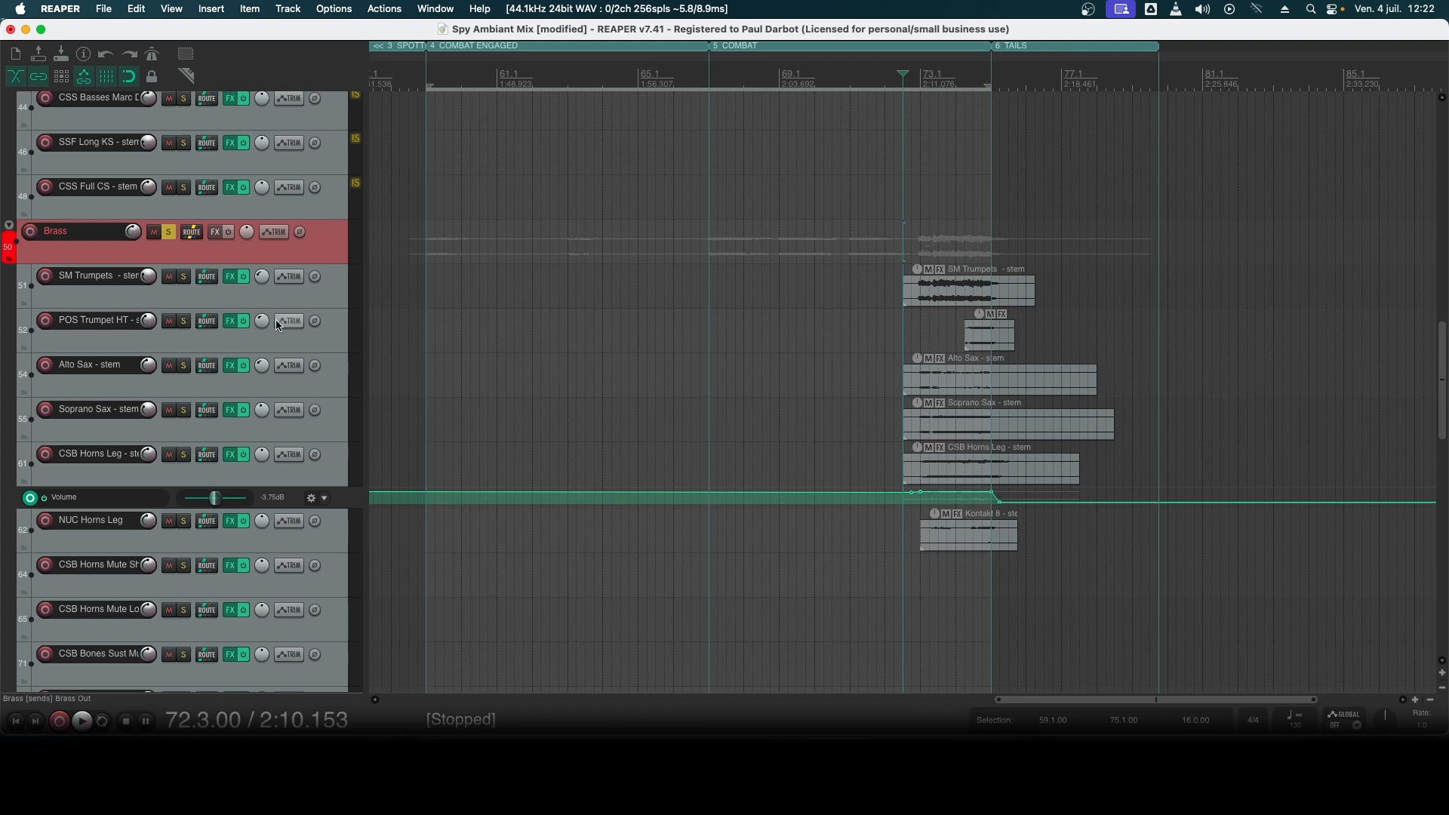
left_click(275, 297)
left_click(163, 341)
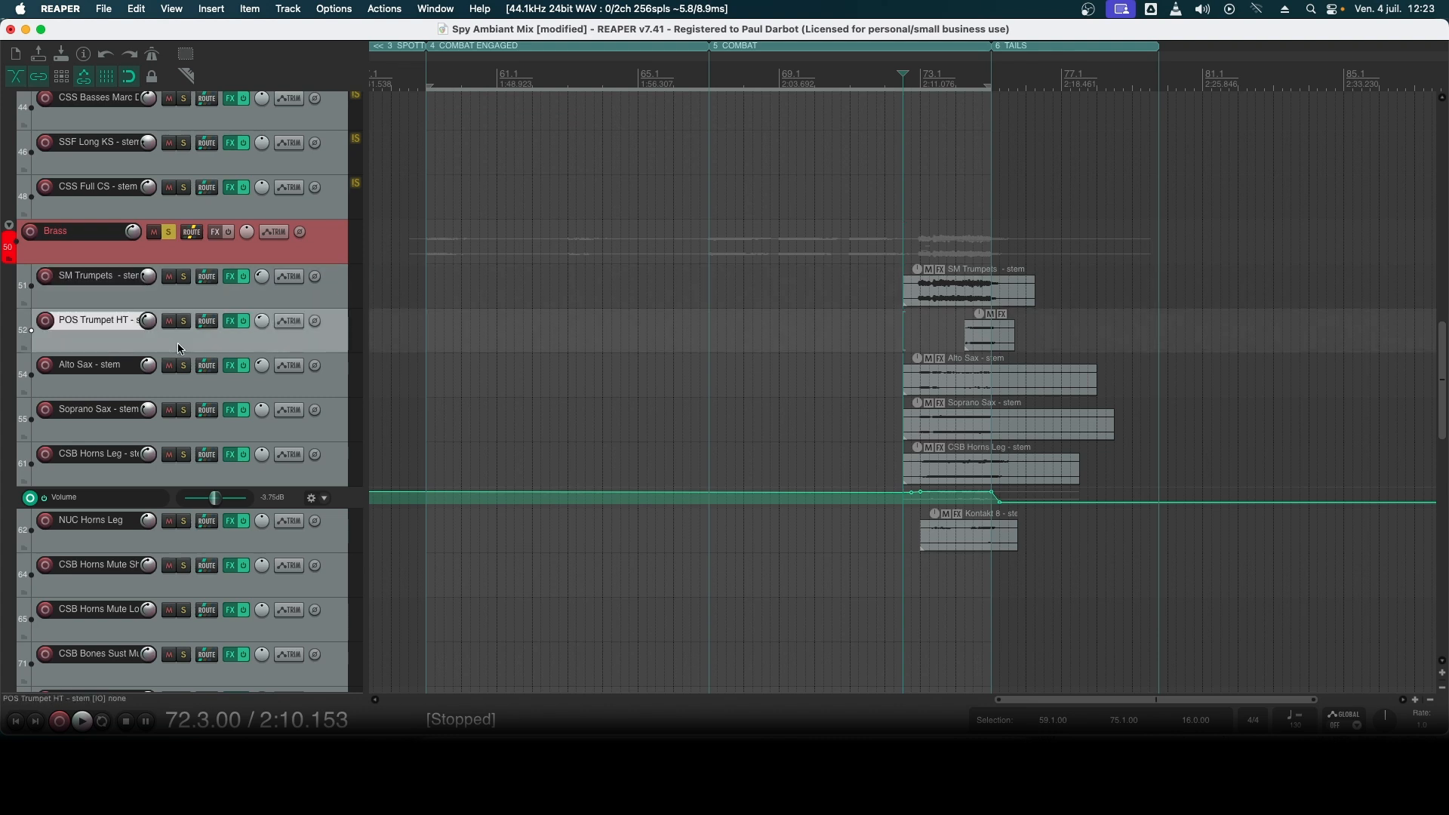
left_click(972, 336)
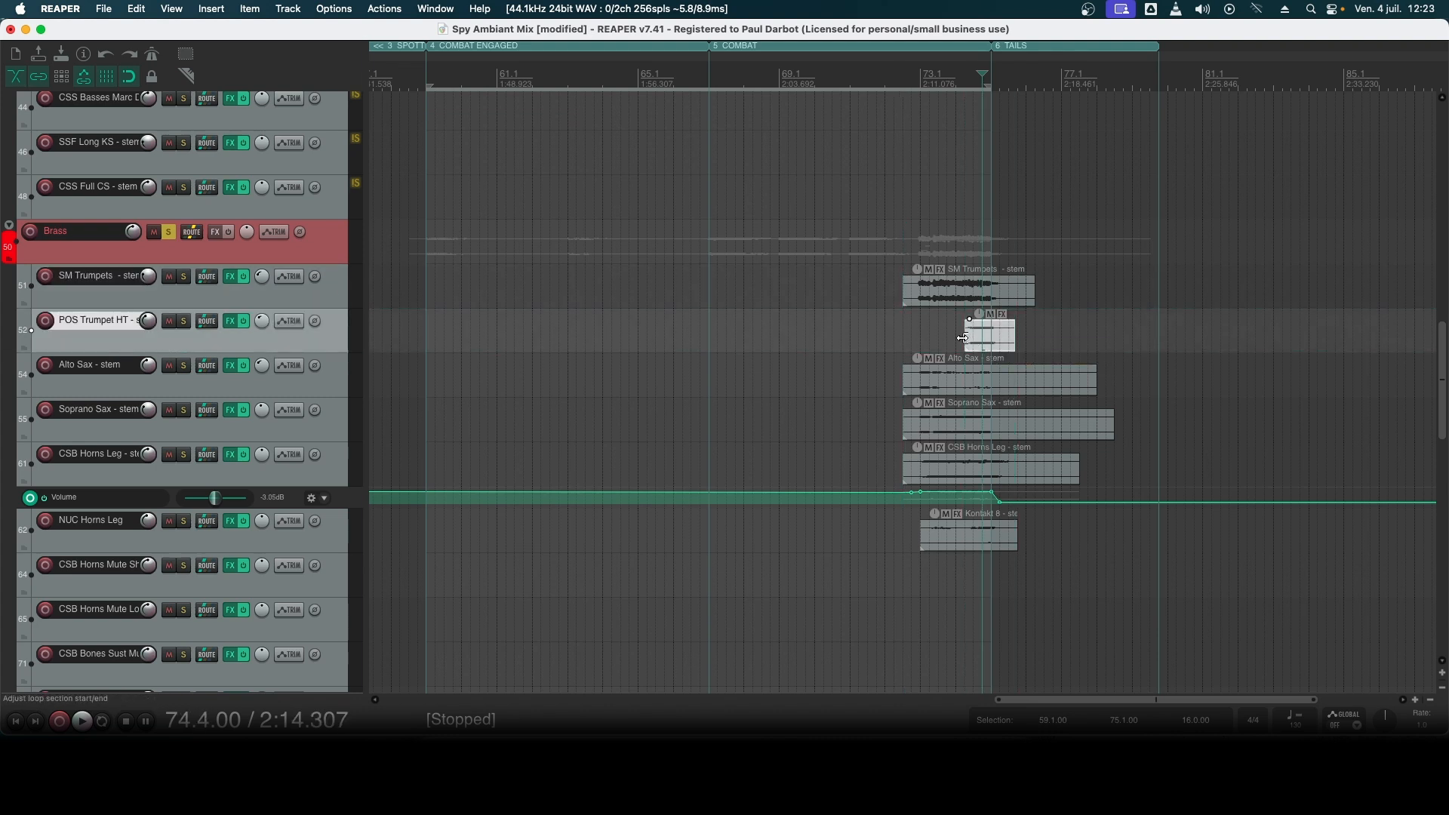
left_click(965, 300)
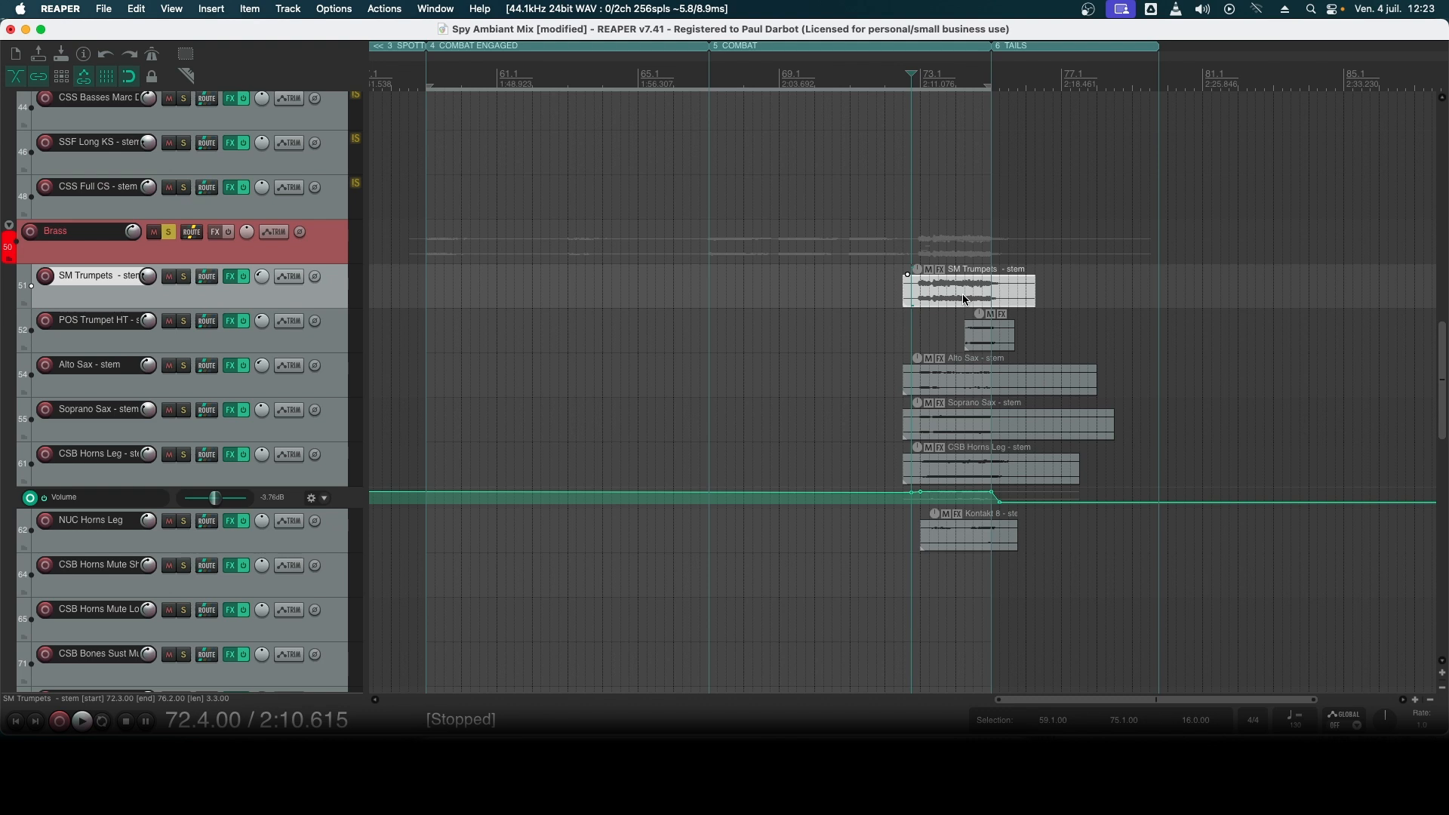
- Audition the soloed Brass group from 72.4, stop playback and clear the group's solo
key("space")
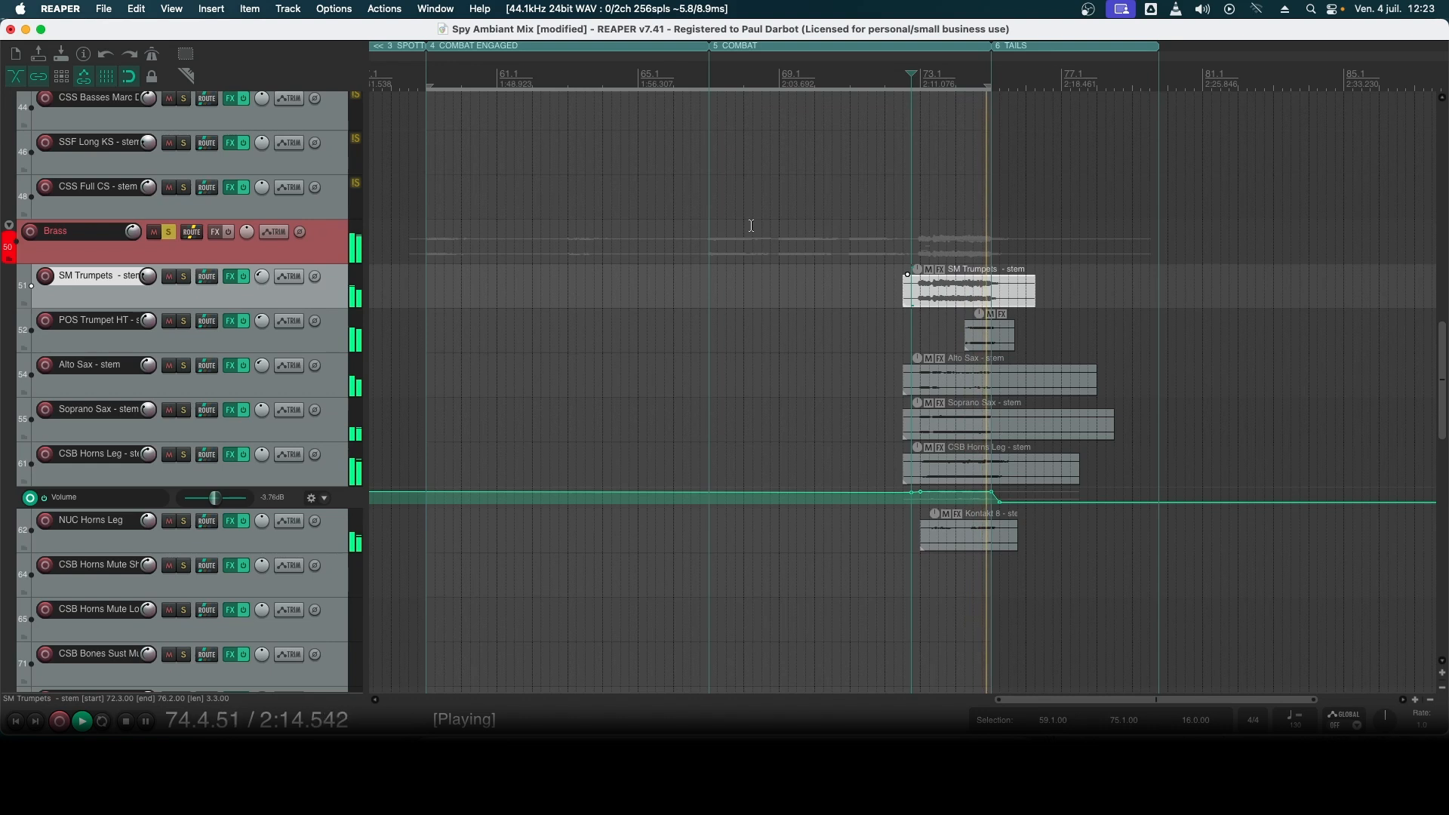
key("space")
scroll(210, 376, "up", 2)
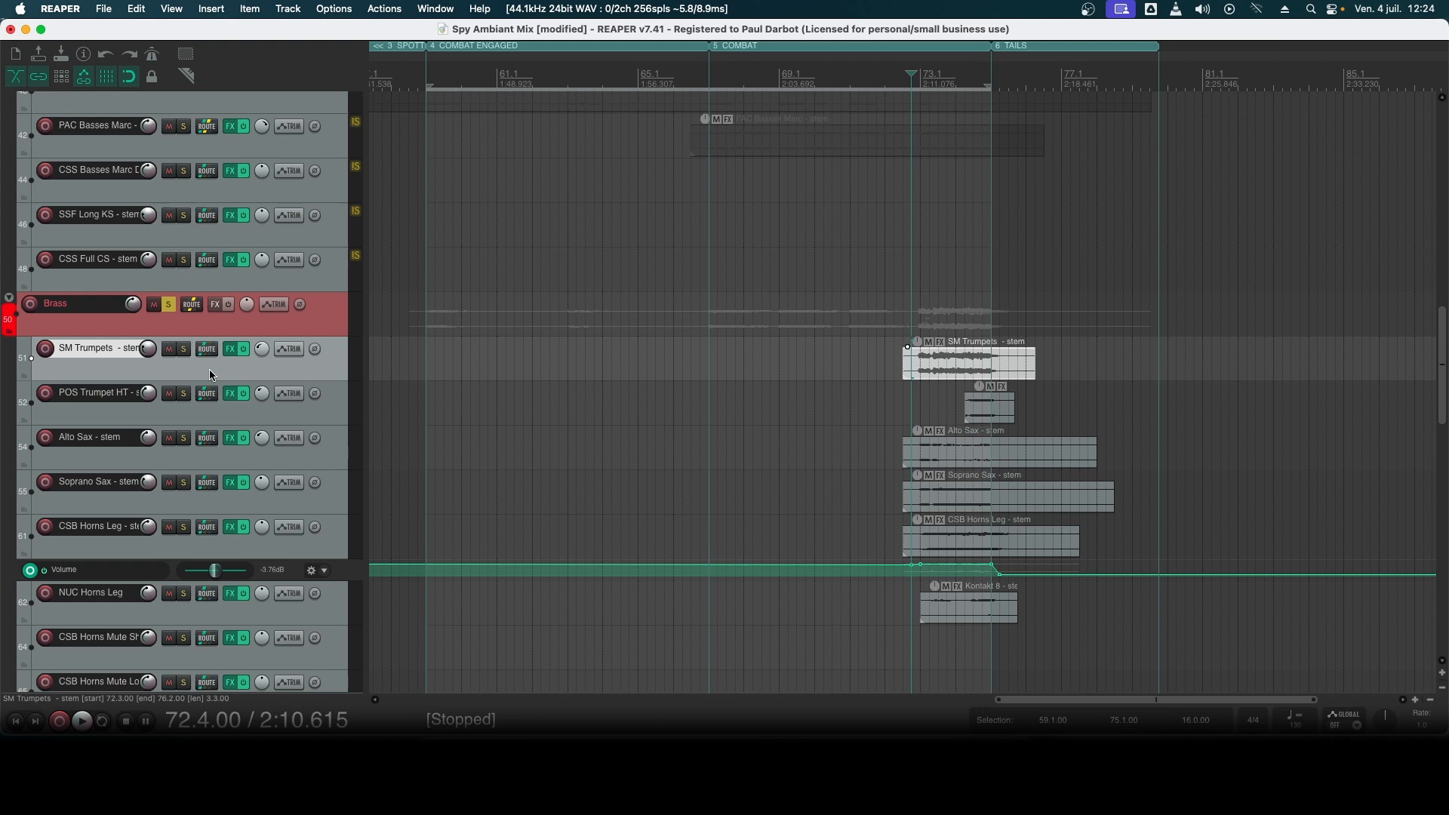
left_click(168, 305)
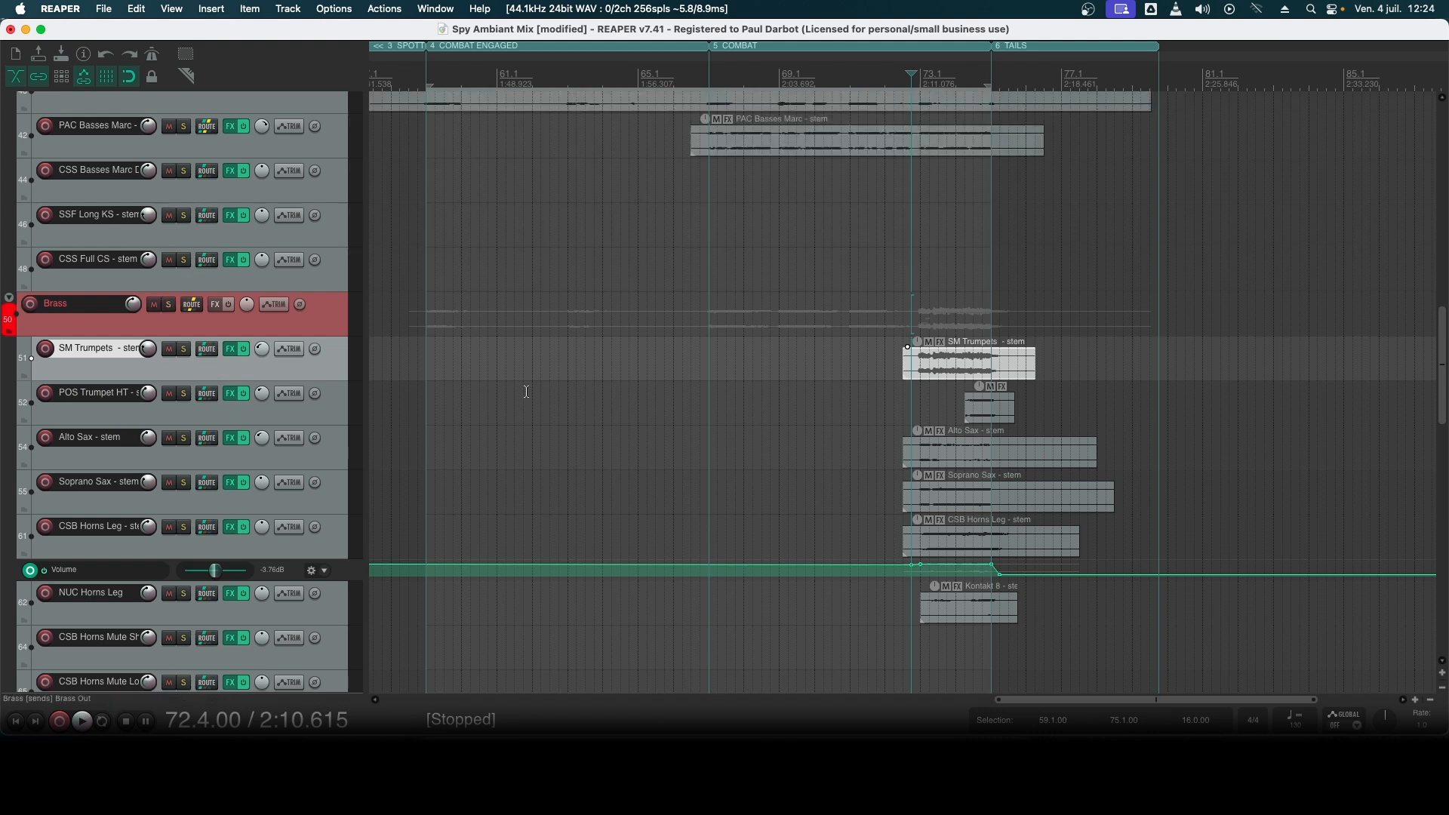
- Show the mixer and inspect the Pro-Q 4 equalizer curve on the CSS Vlns I stem
scroll(614, 420, "down", 10)
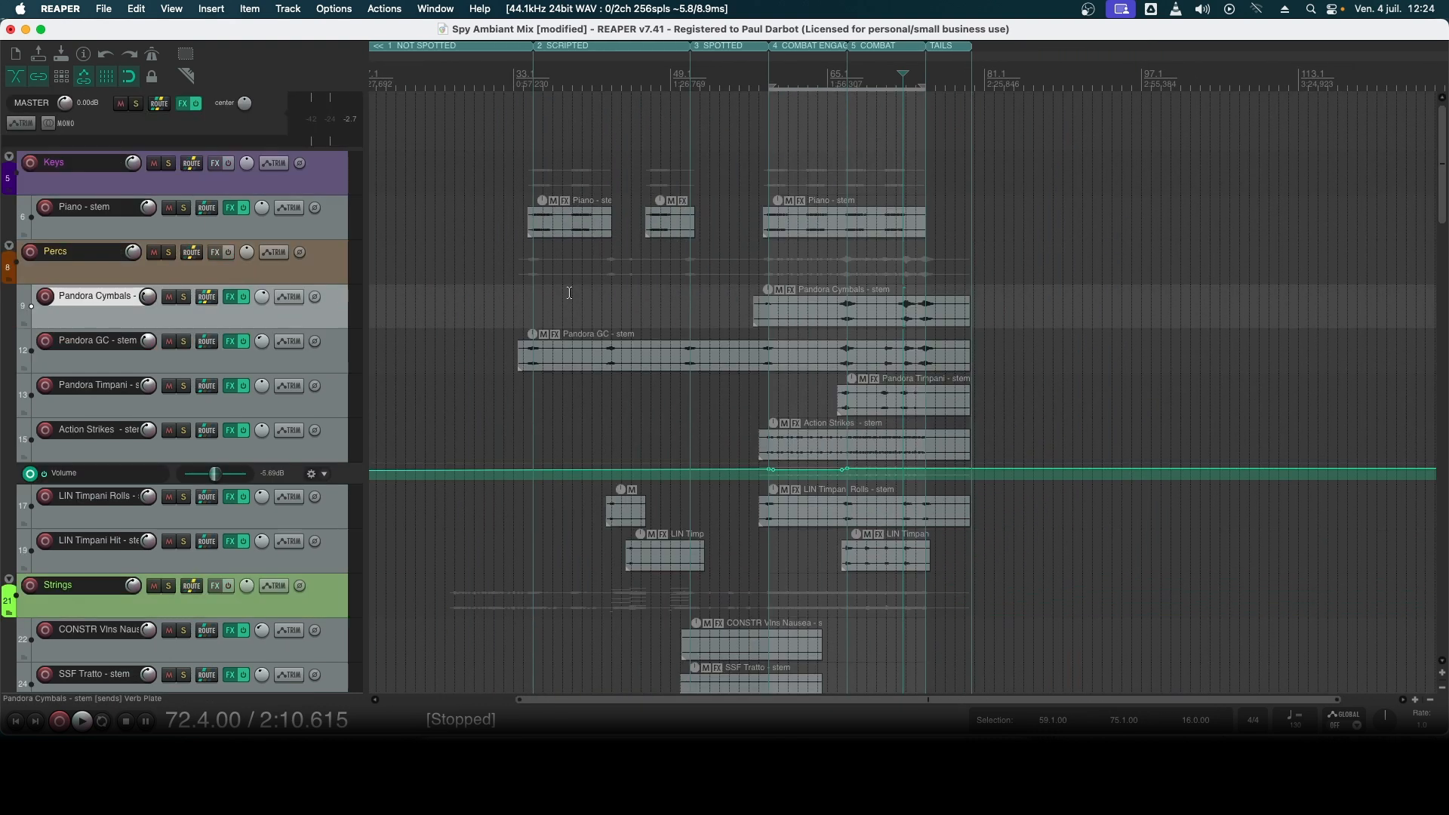
key("super+m")
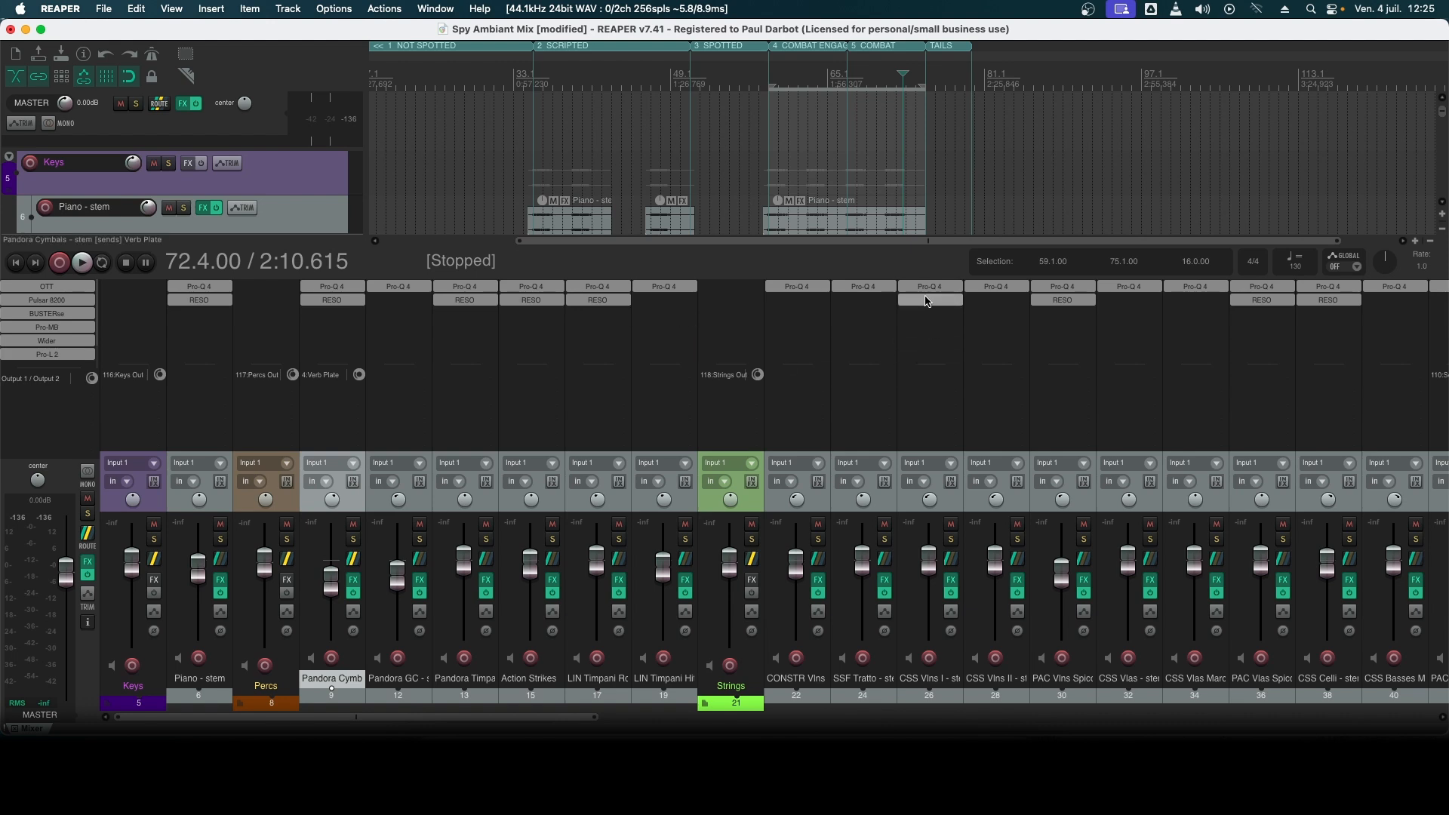
left_click(930, 287)
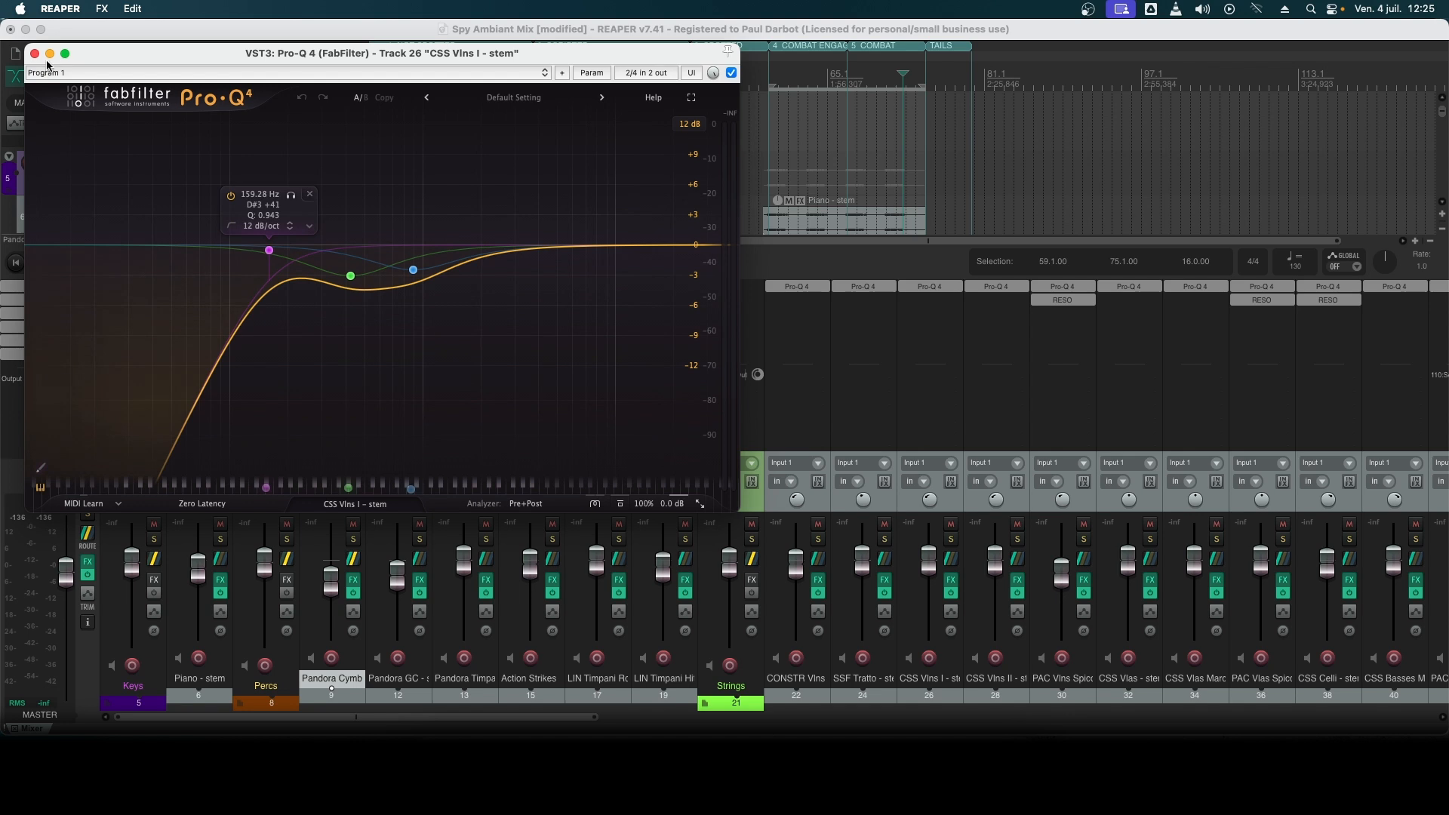
left_click(34, 54)
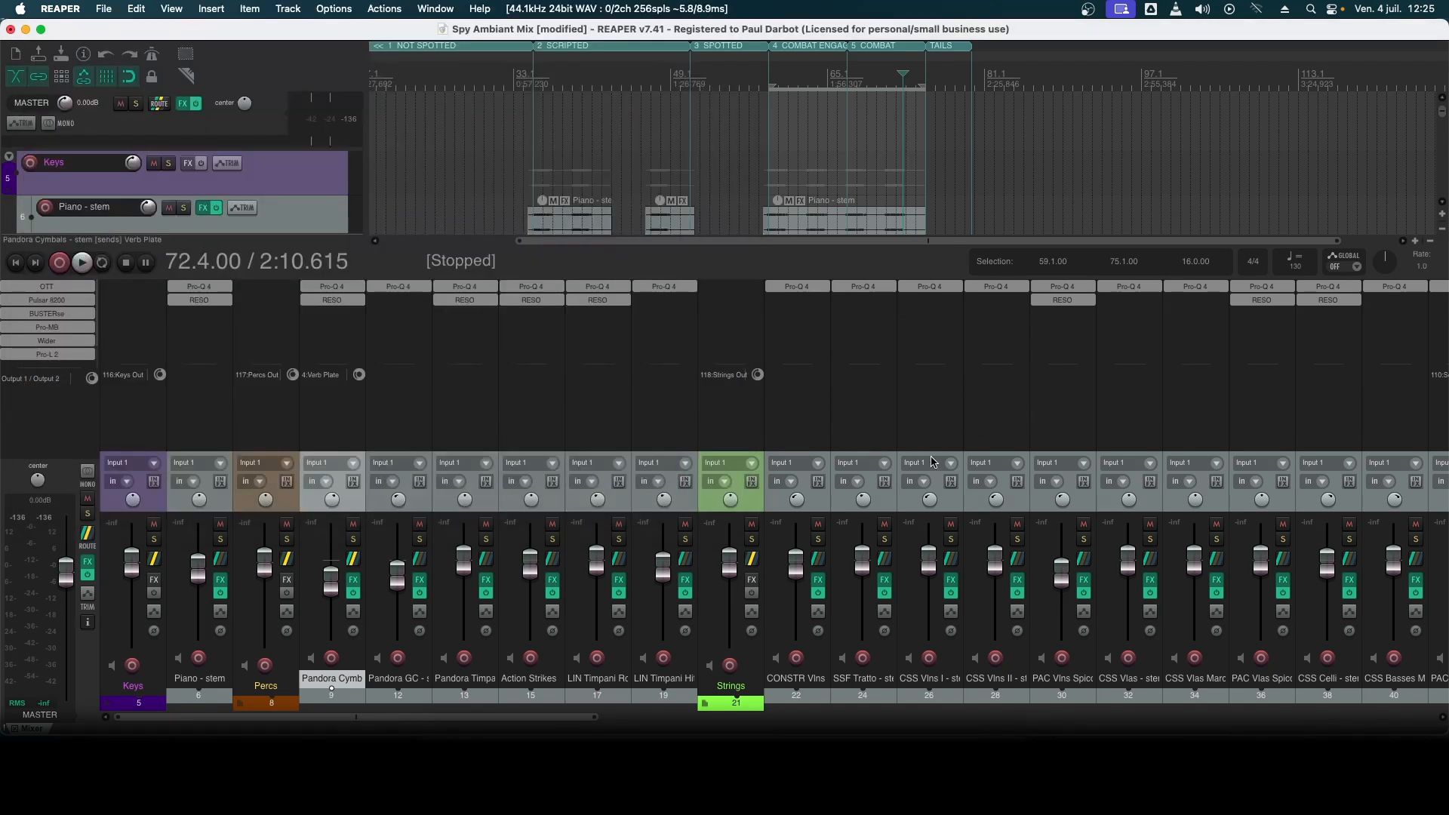
- Inspect the Pro-Q 4 cuts and the RESO resonance targets on the PAC Vlas Spicc stem
left_click(1261, 287)
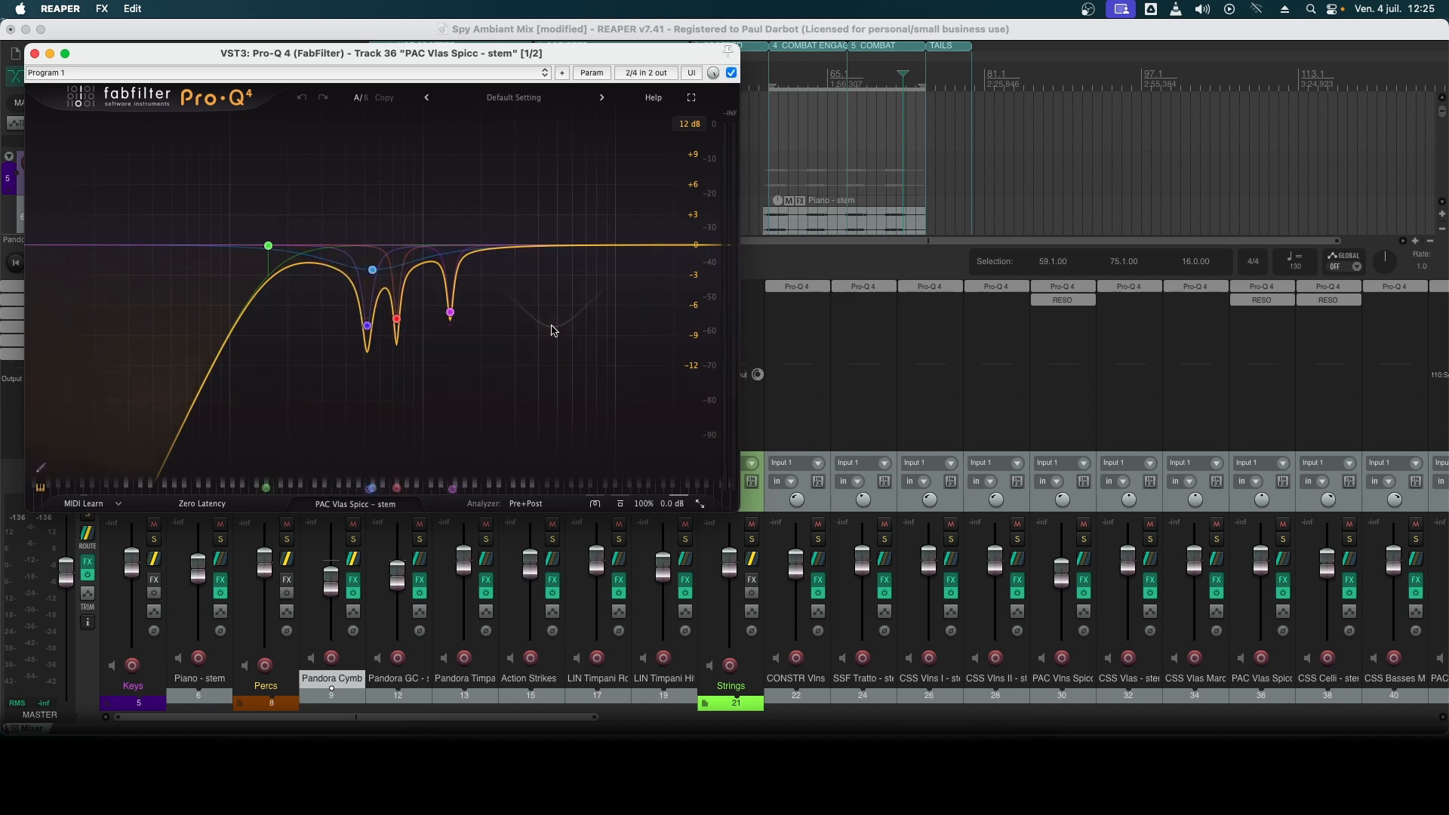
mouse_move(381, 336)
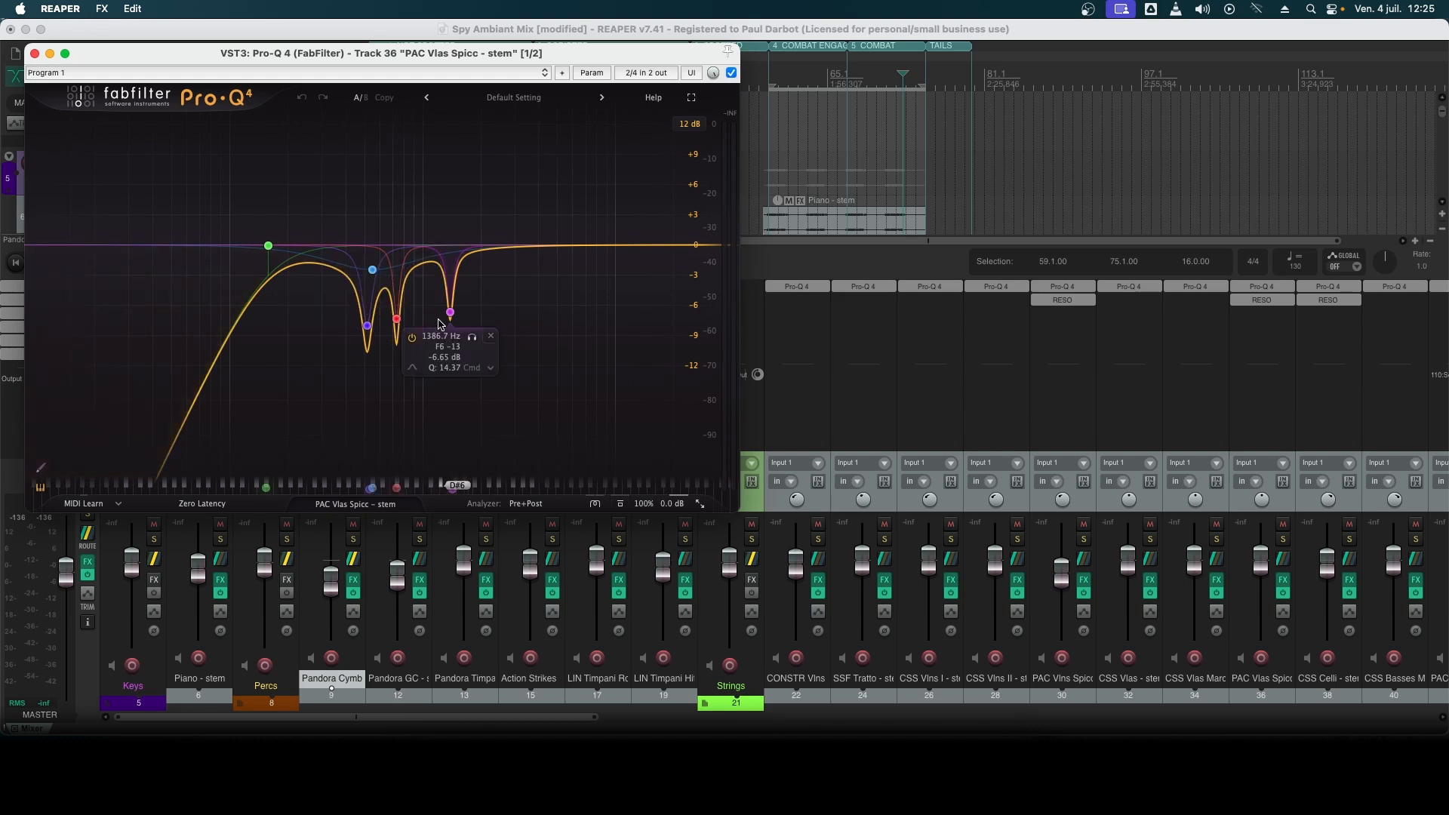
left_click(1260, 300)
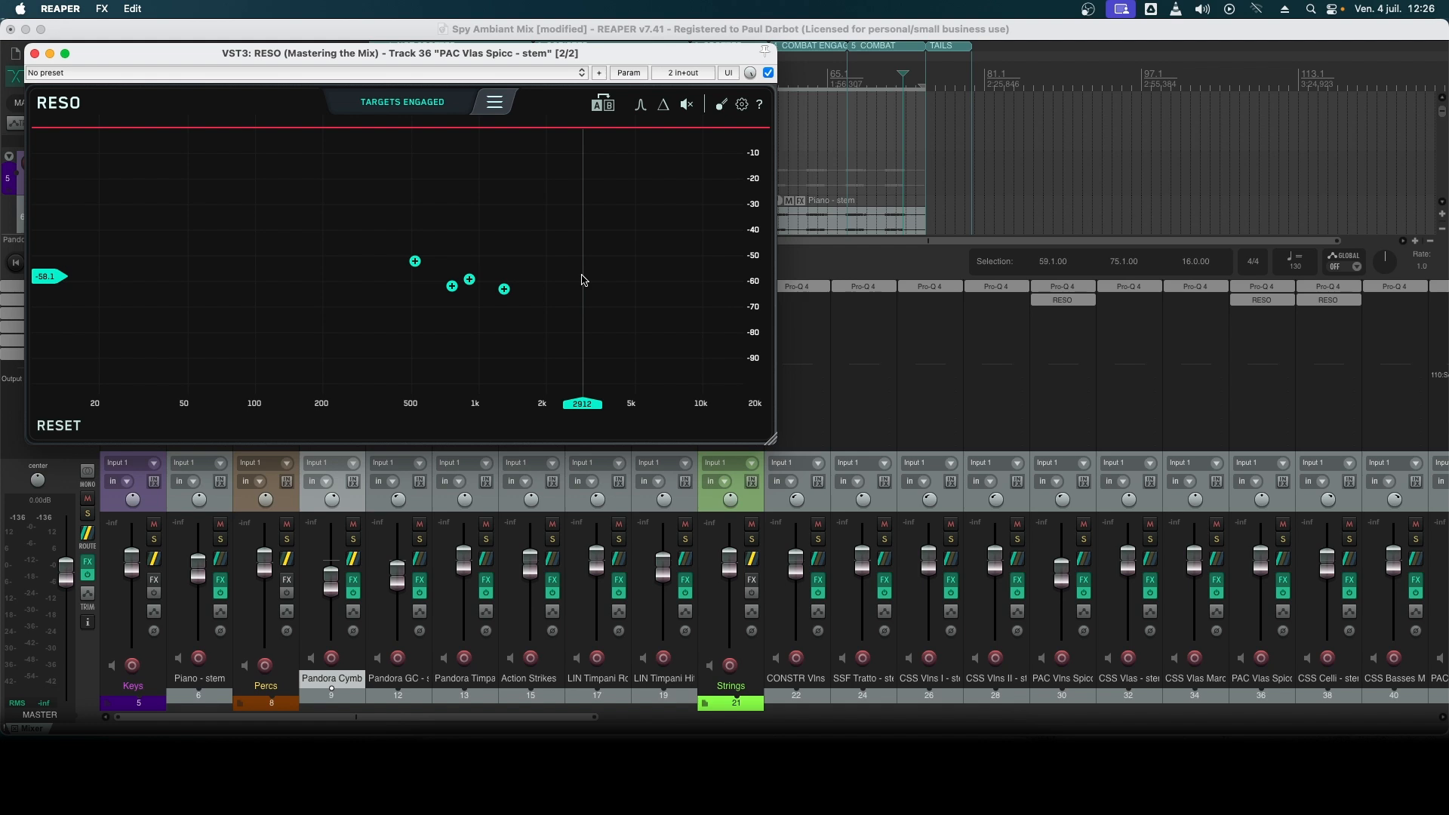
- Play the soloed PAC Vlns Spicc stem from bar 59 and compare its RESO processing bypassed and active
left_click(1062, 299)
key("space")
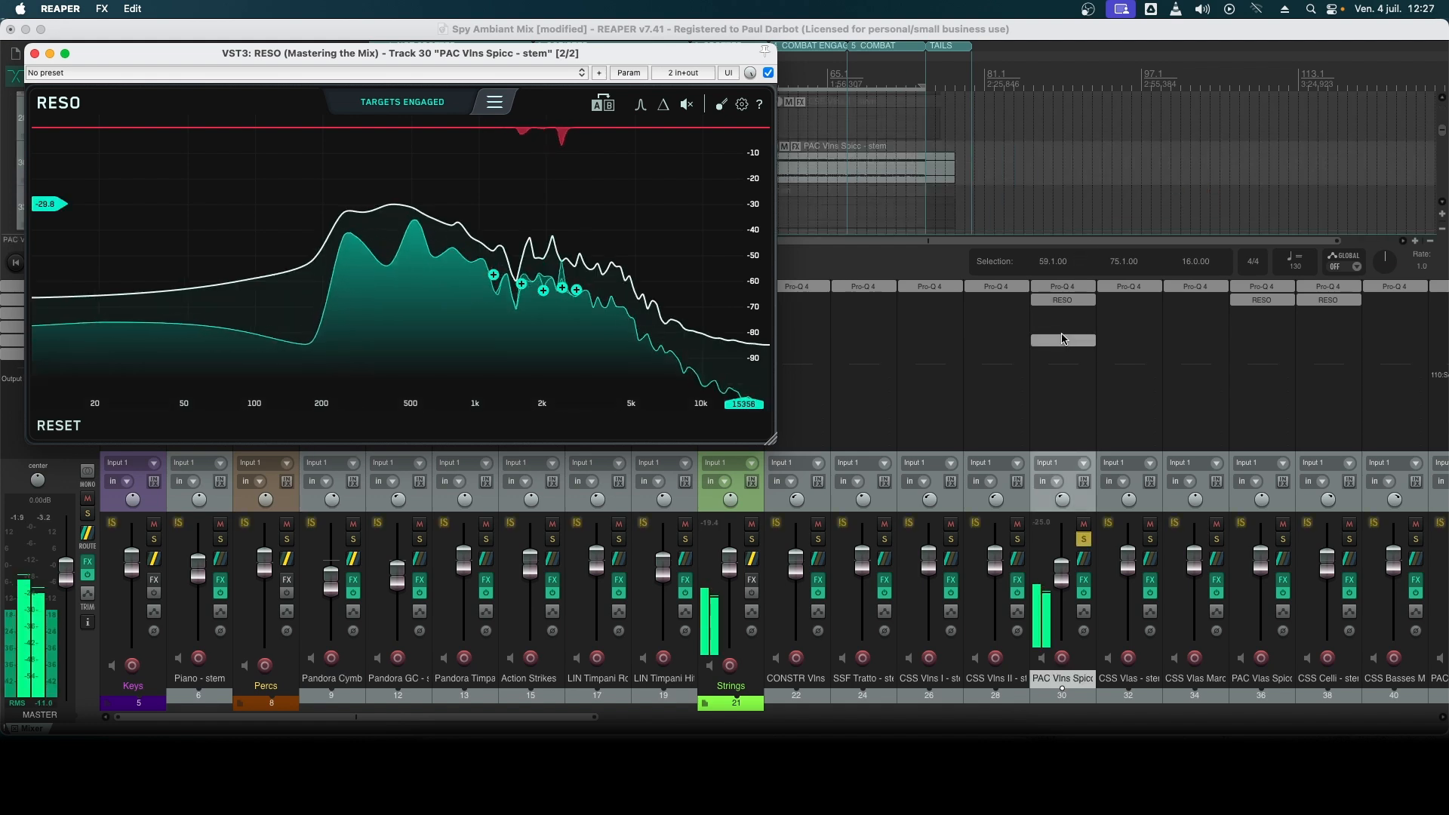
left_click(1064, 300, "shift")
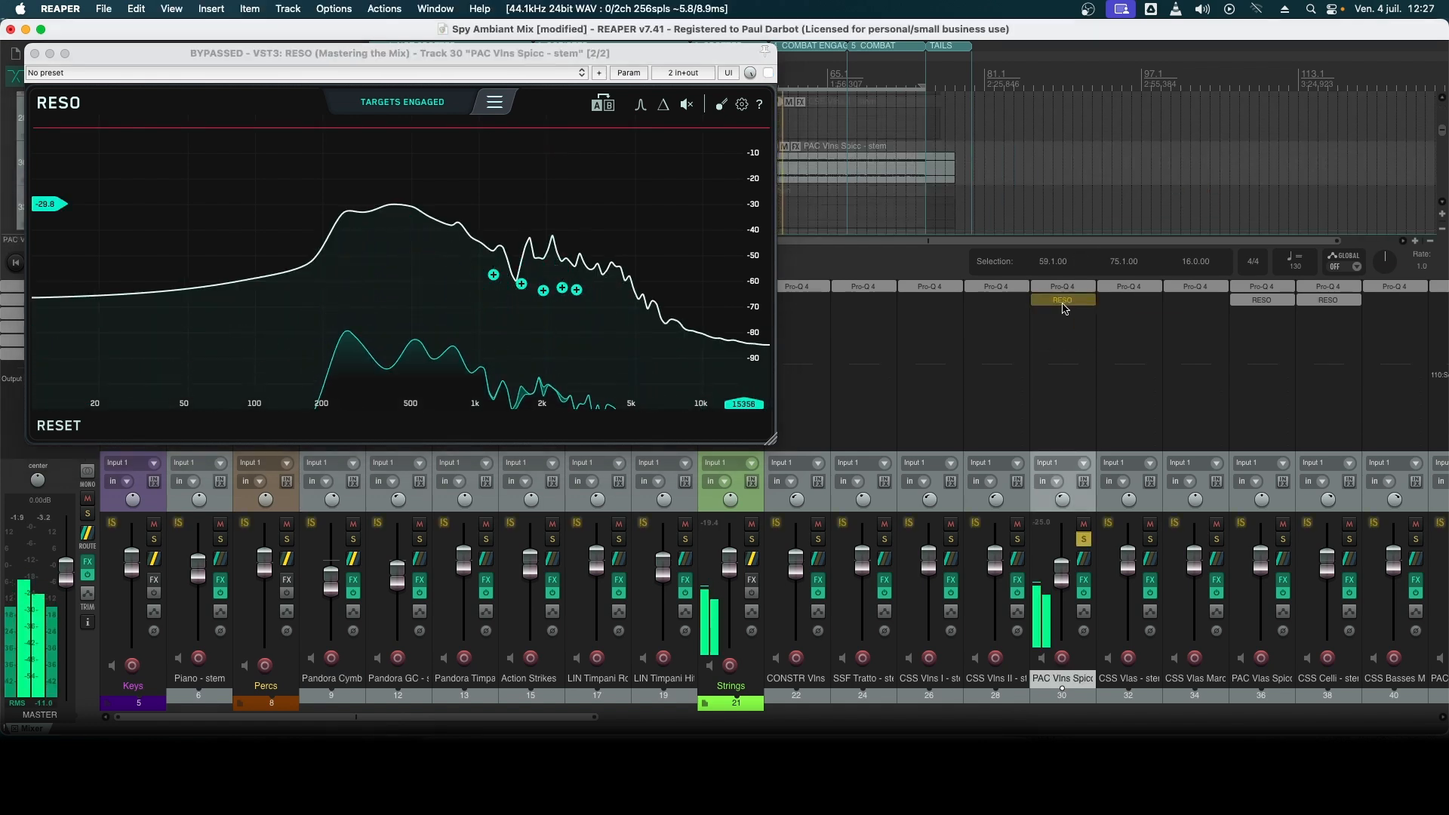
left_click(1063, 301, "shift")
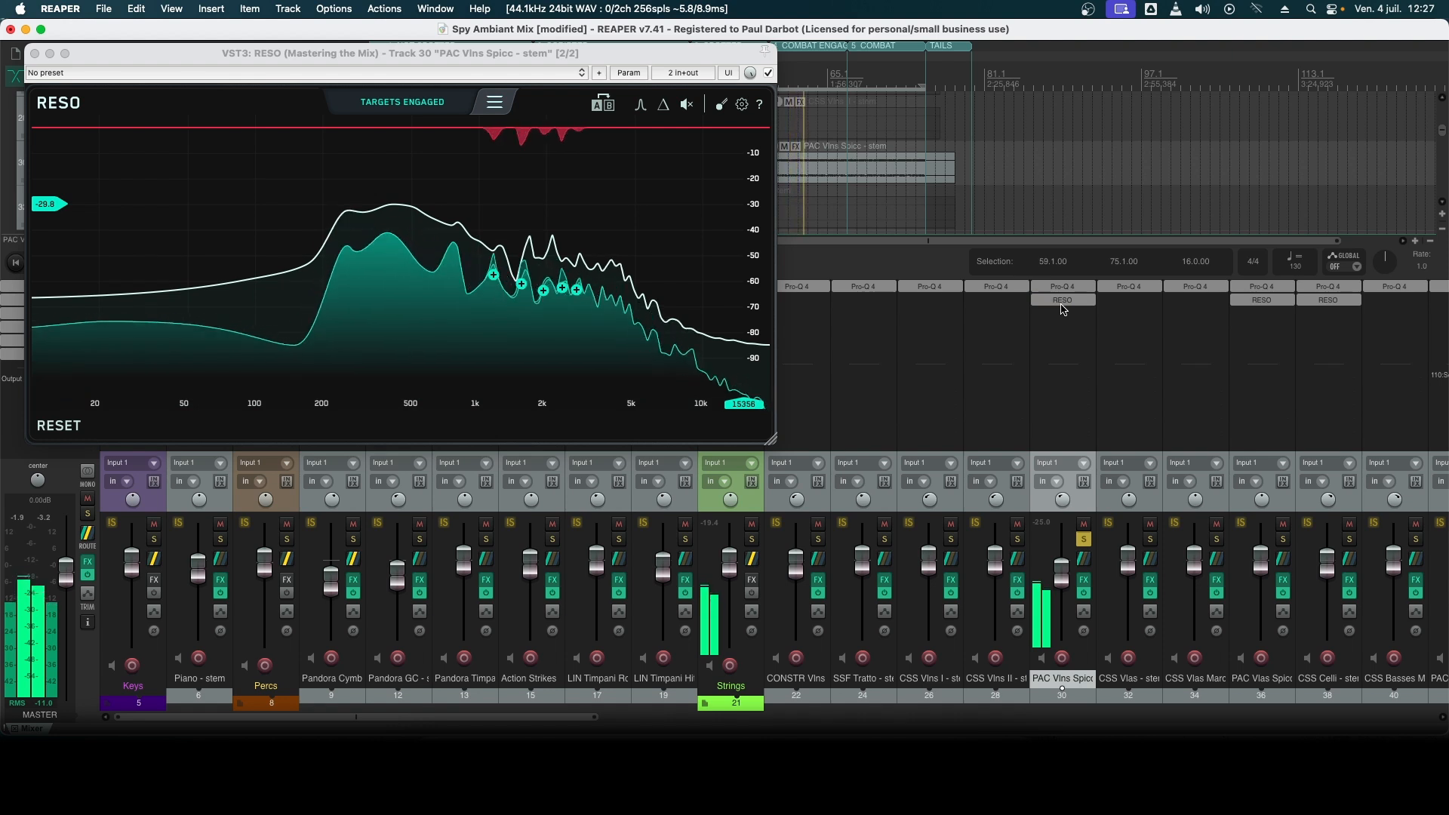
key("space")
key("Escape")
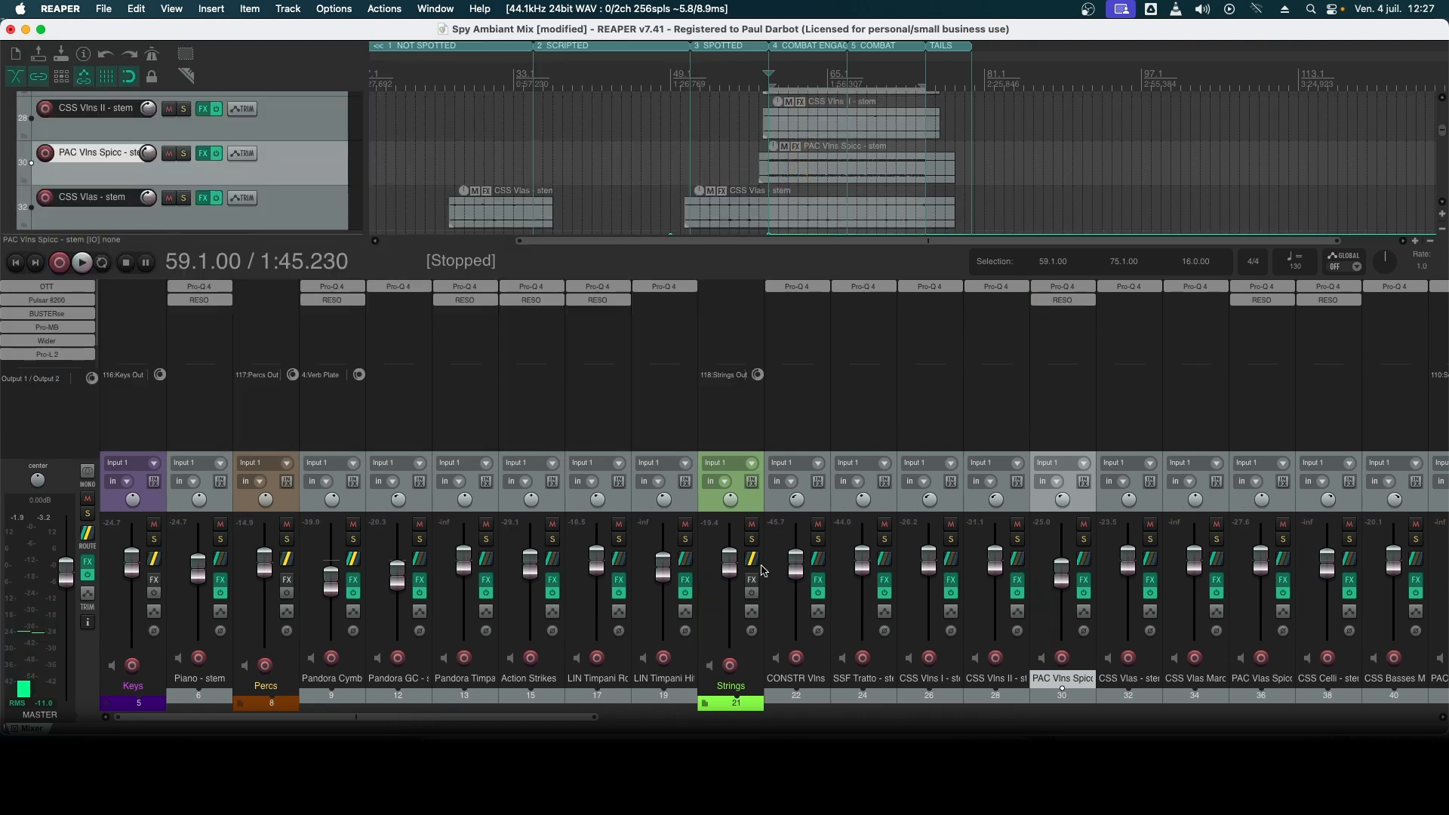
- Bring the Brass channels into the mixer view and inspect the OTT multiband compressor on the master track
left_click_drag(478, 717, 891, 718)
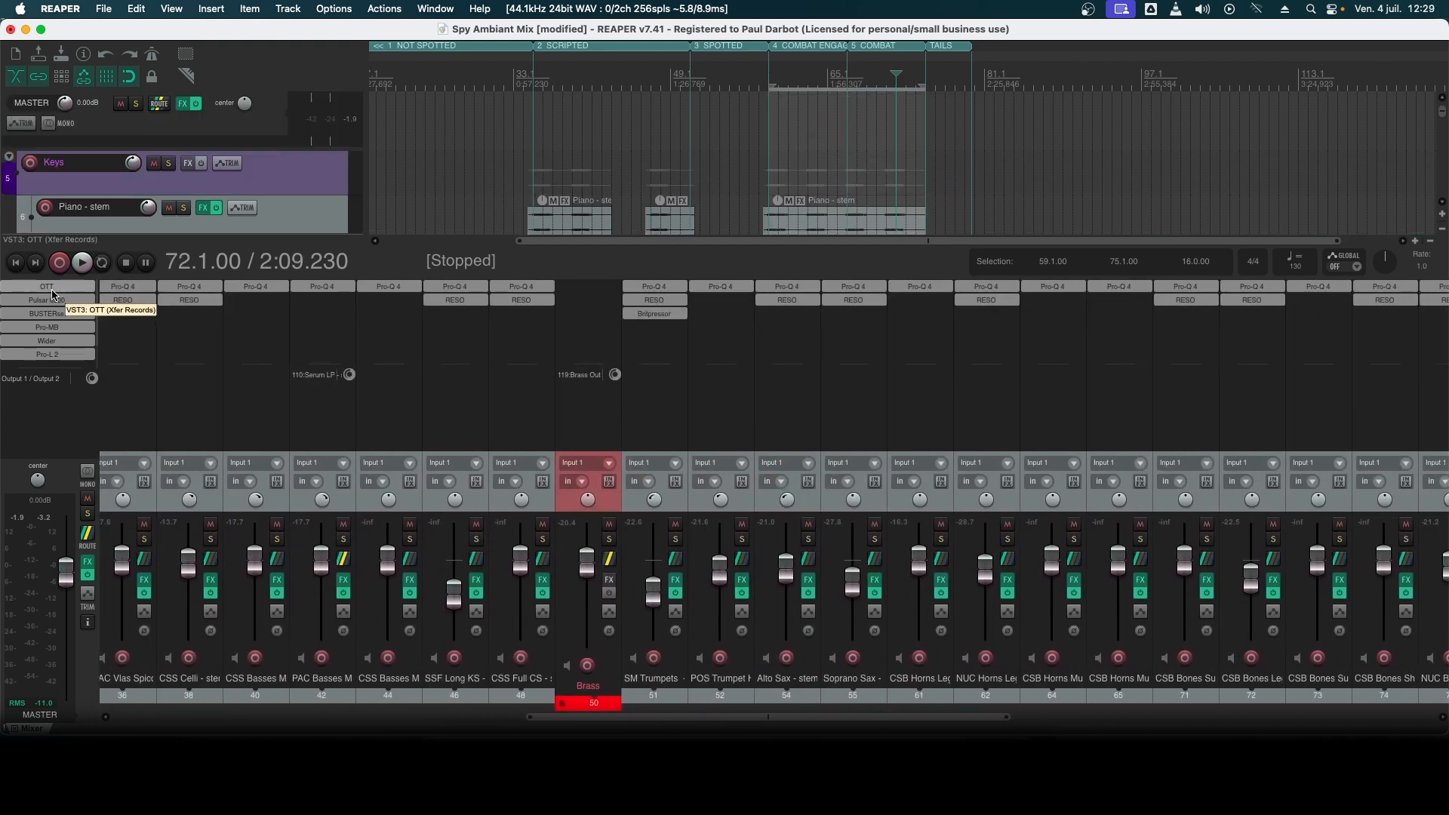
left_click(58, 288)
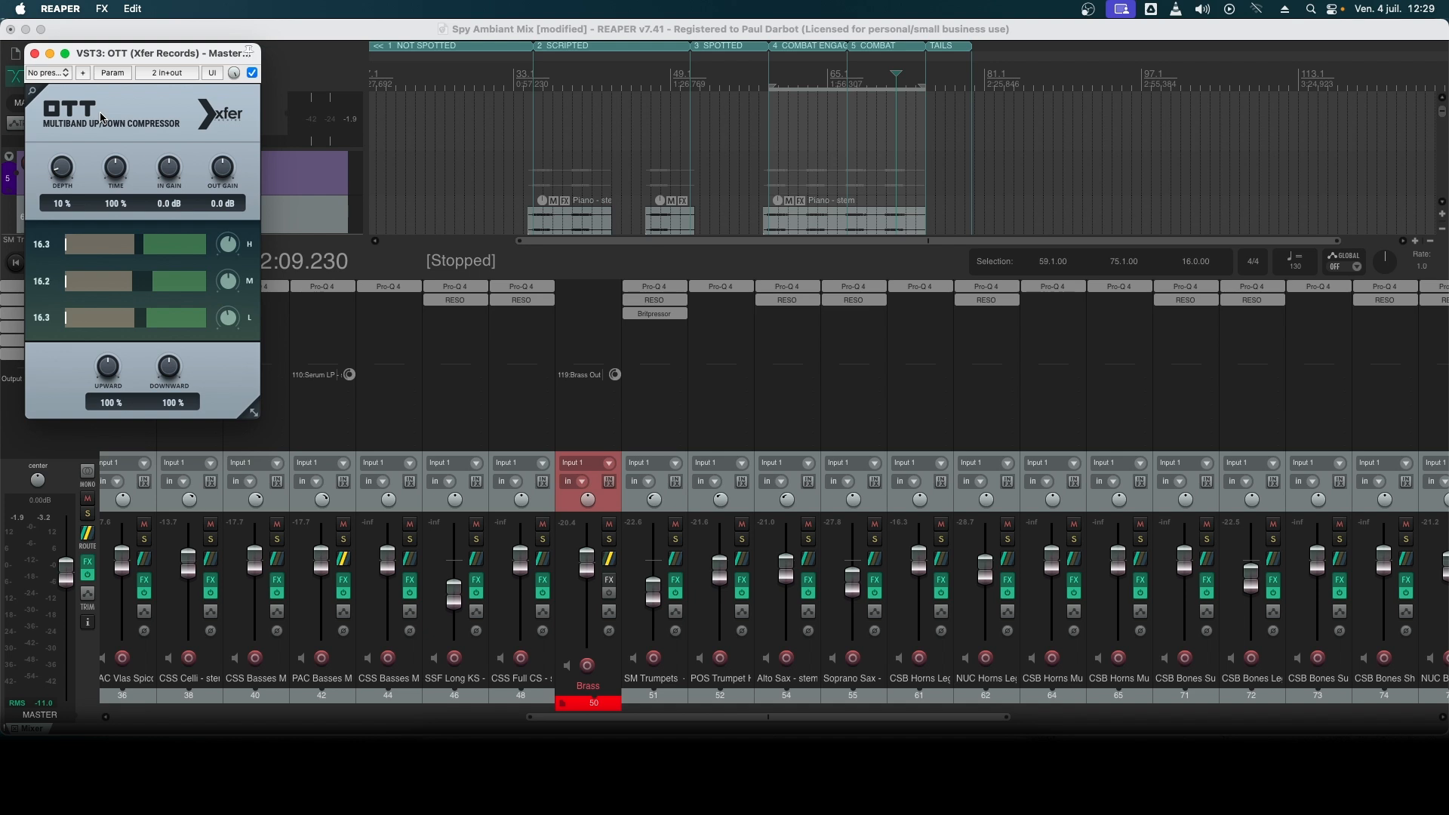
left_click(33, 57)
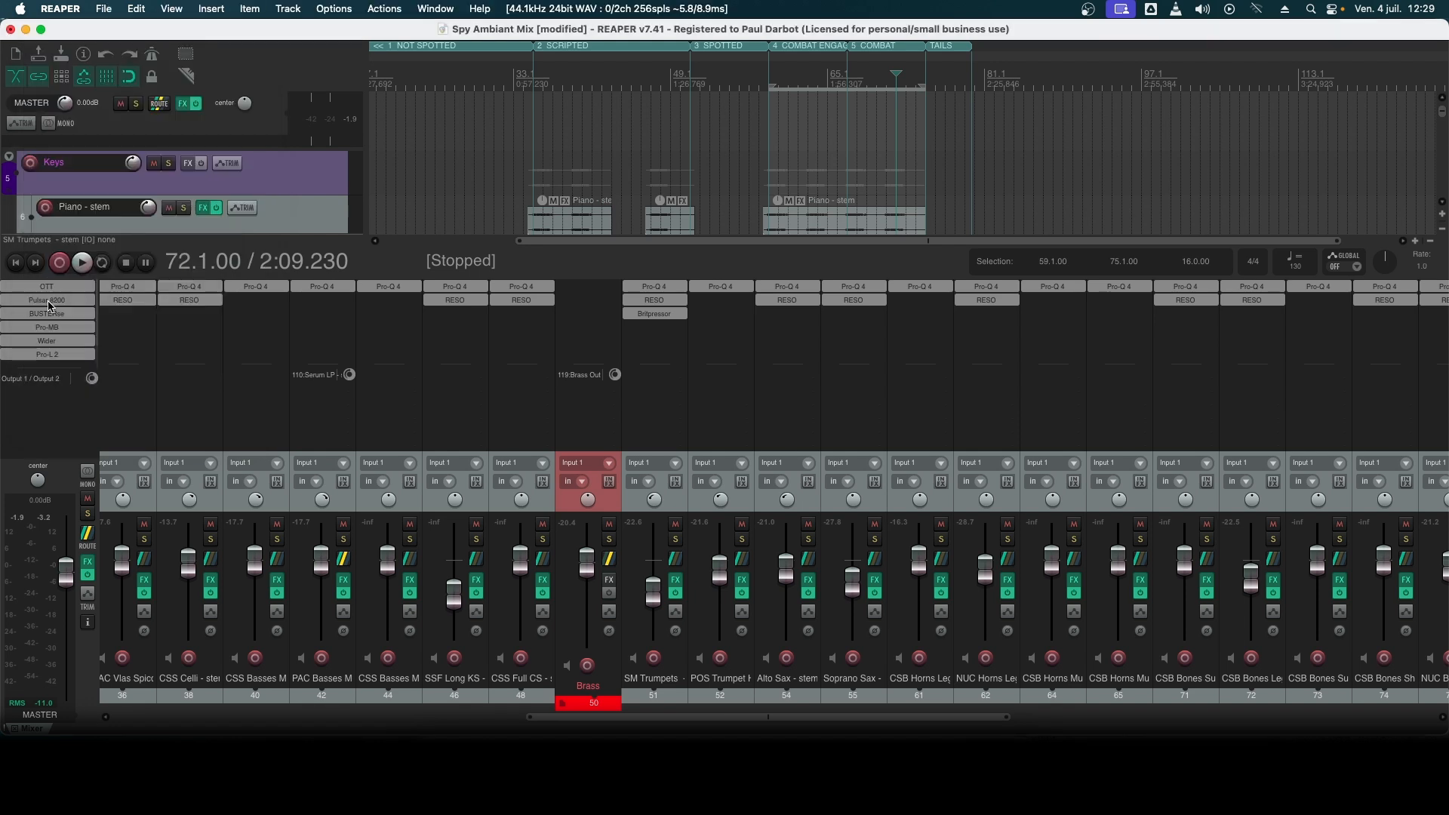
- Inspect the master track's BUSTERse compressor, play the mix from bar 67, and look over its Pro-MB and Wider plug-ins
left_click(48, 301)
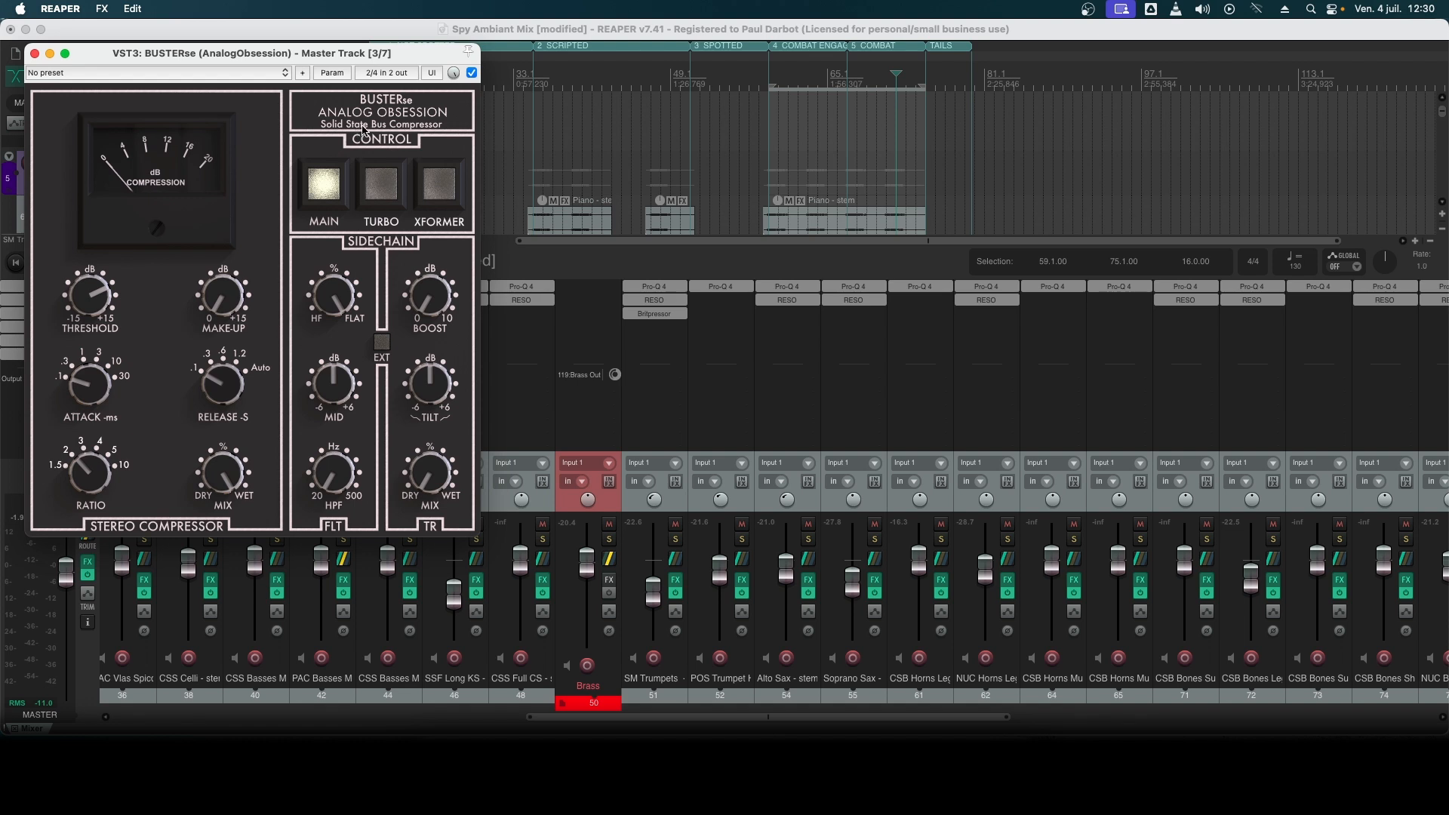
left_click(818, 82)
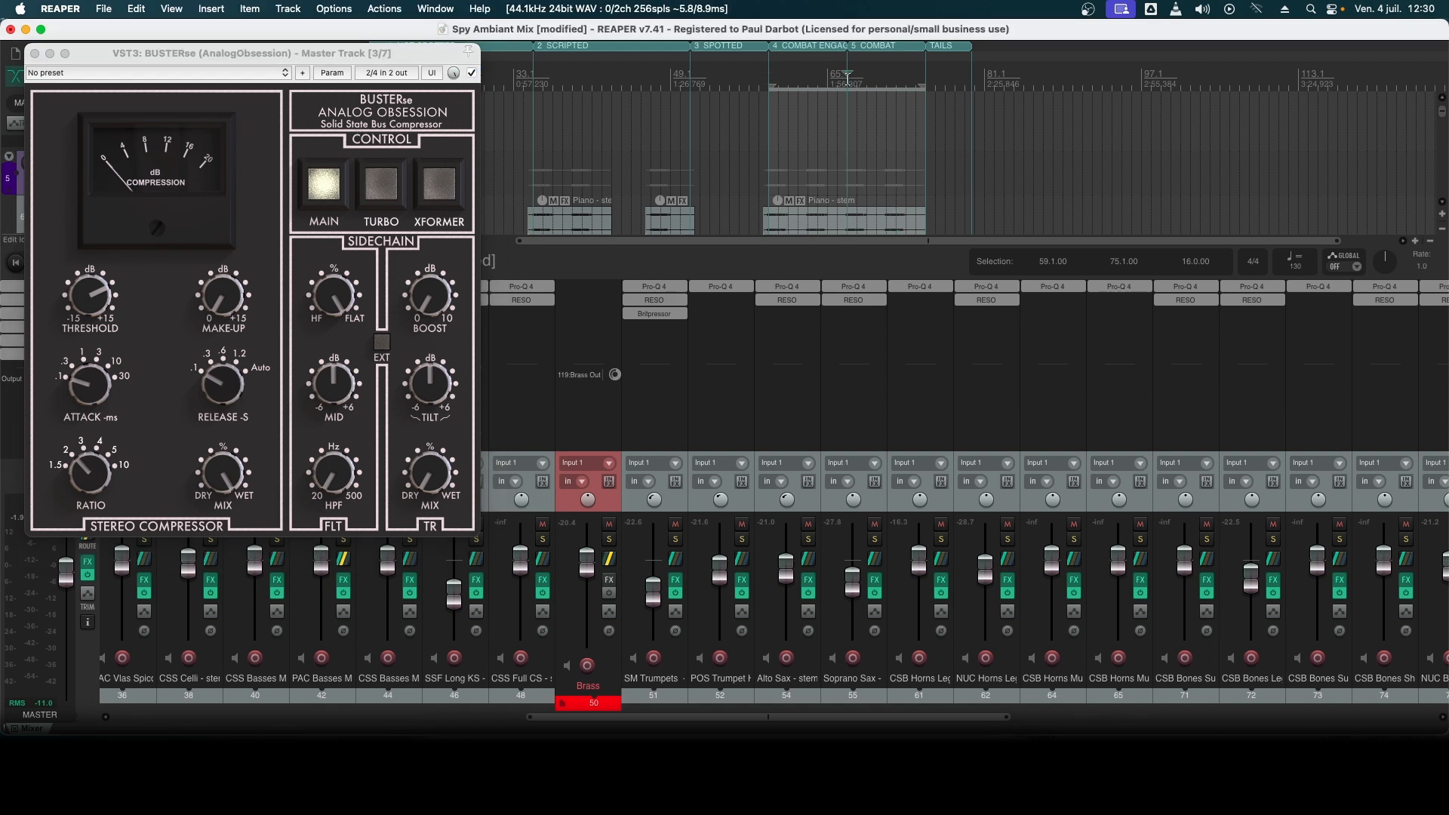
key("space")
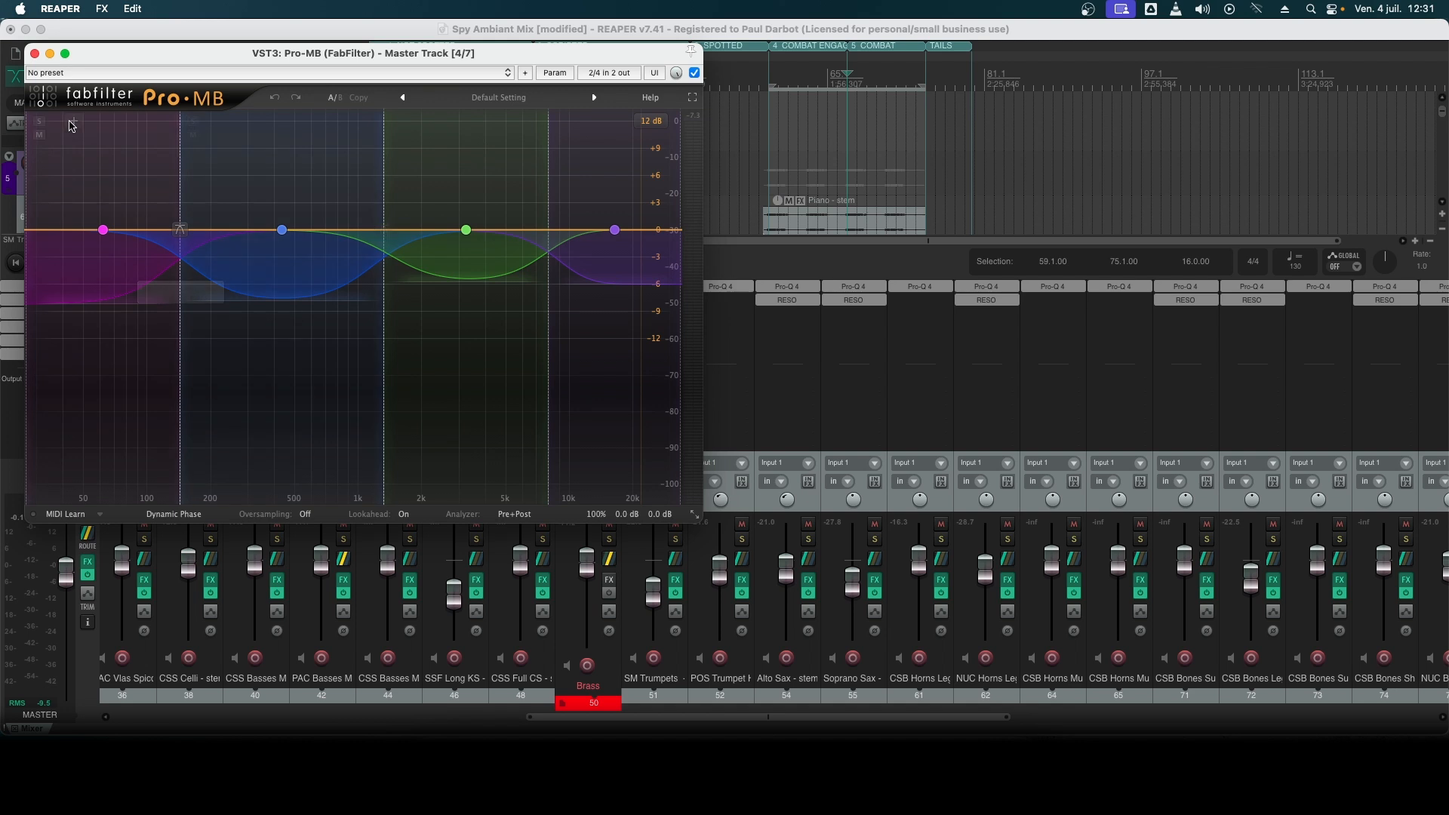
key("Escape")
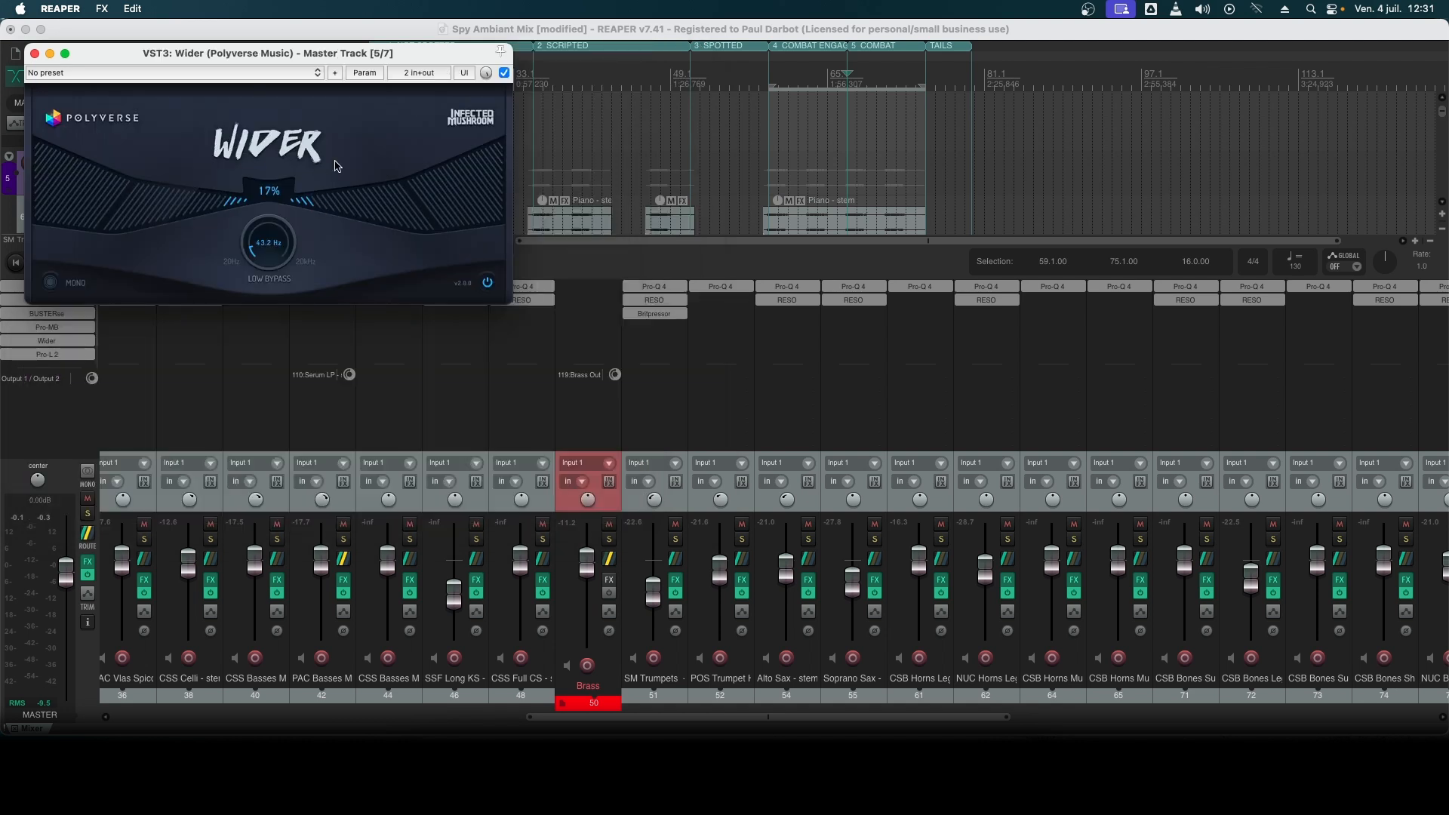
left_click(33, 54)
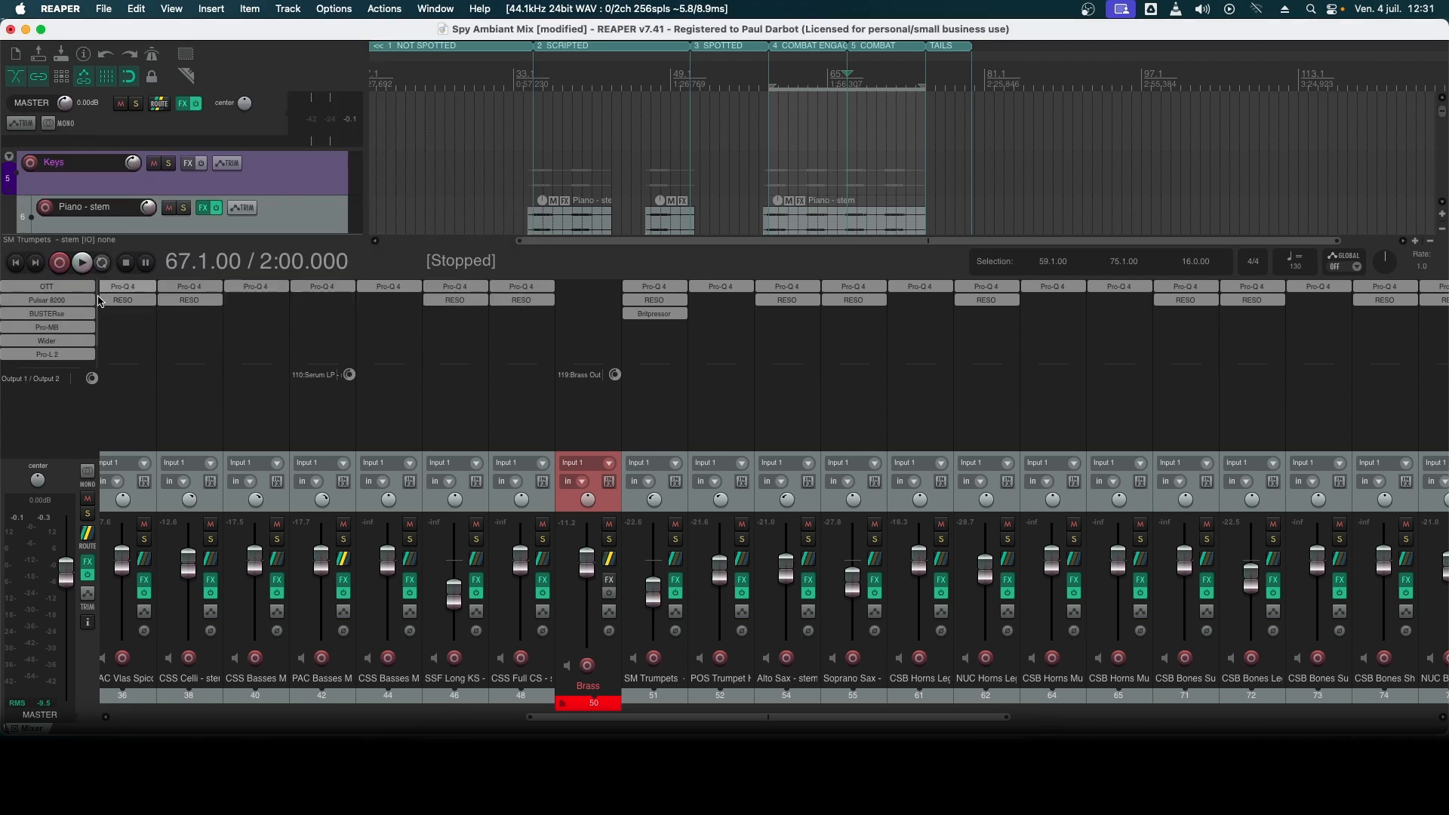
- Open the master track's Pro-L 2 limiter, reset its integrated loudness meter and measure the full mix from bar 67
left_click(46, 354)
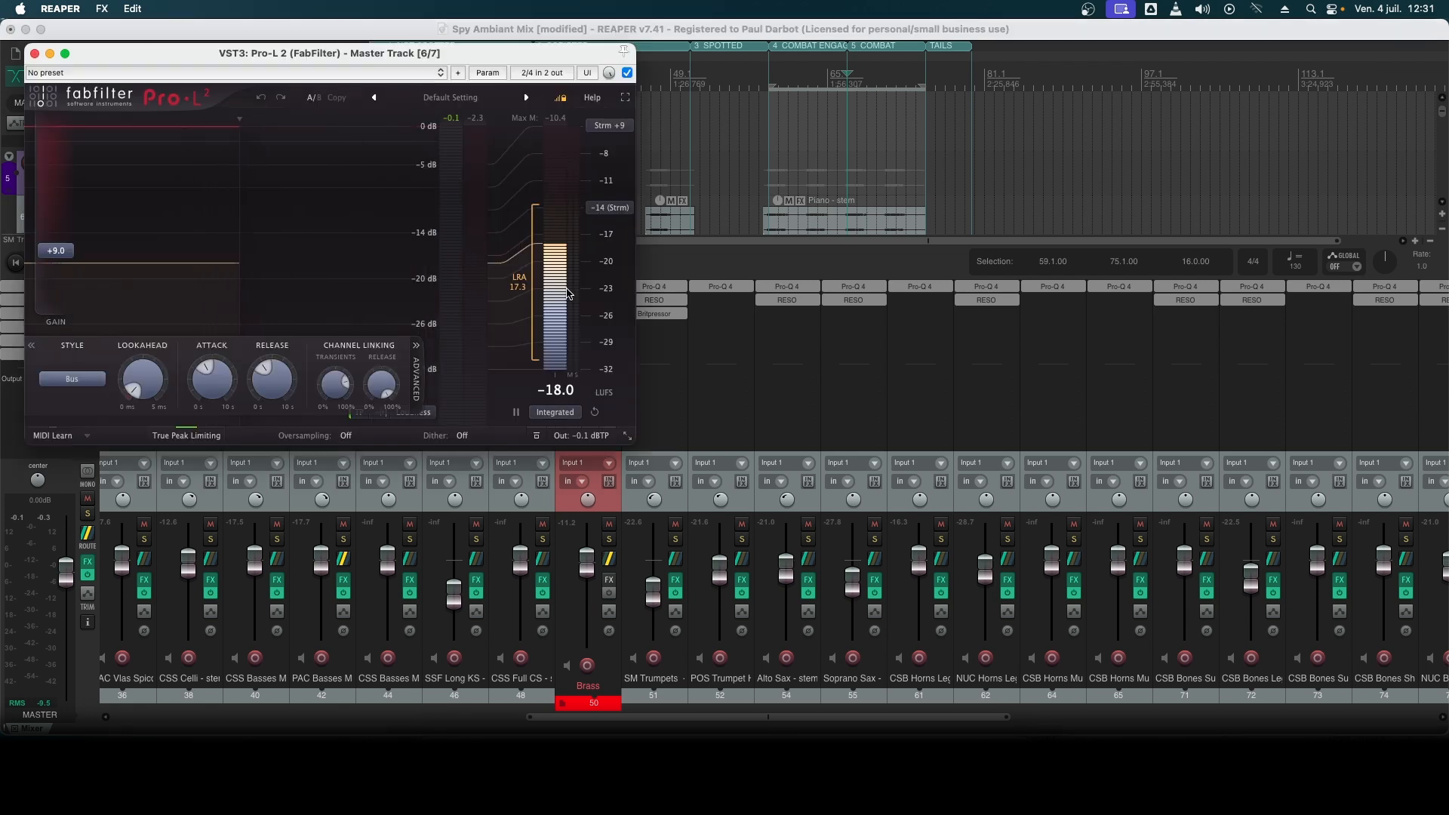
mouse_move(550, 240)
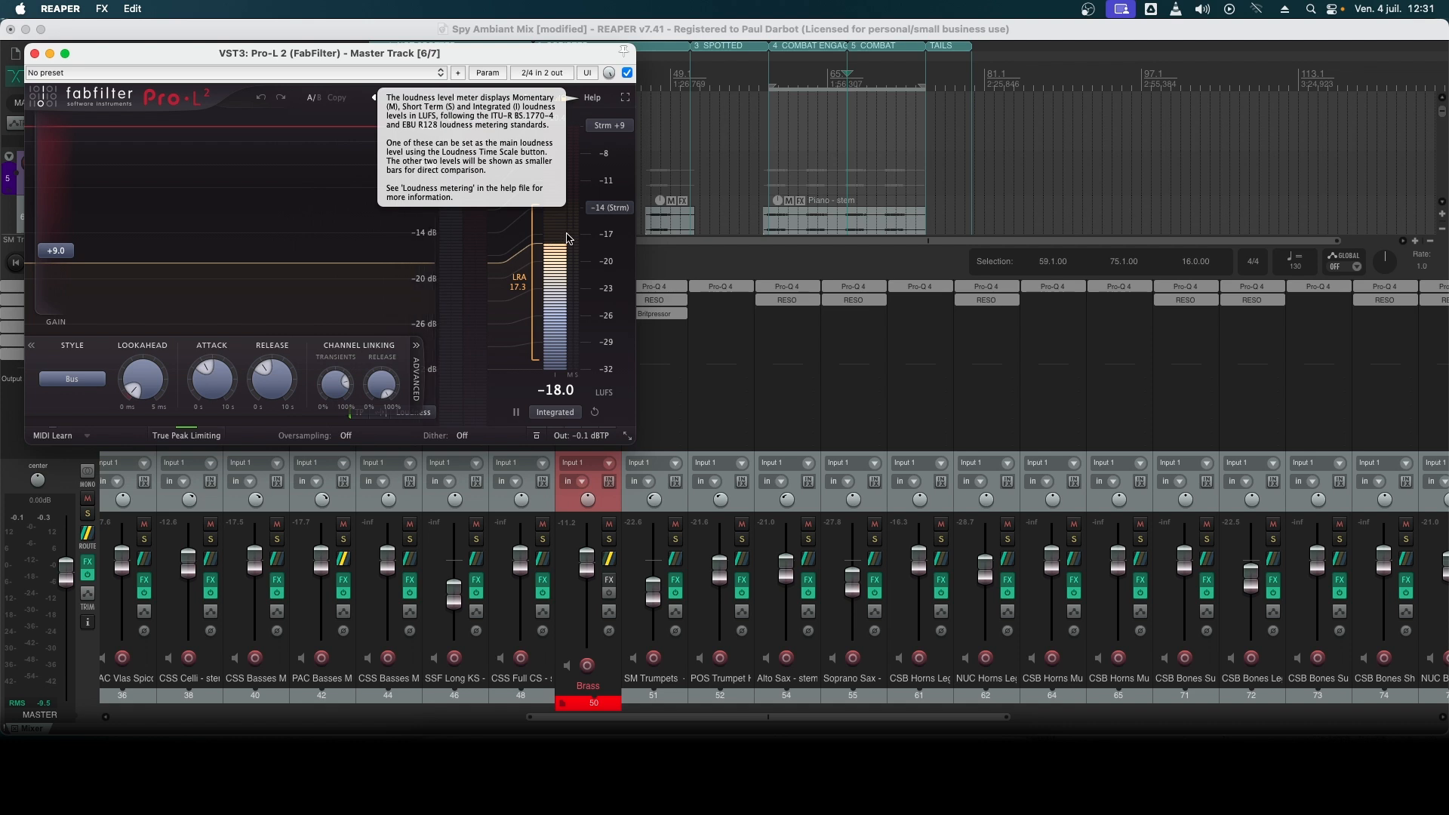
left_click(594, 412)
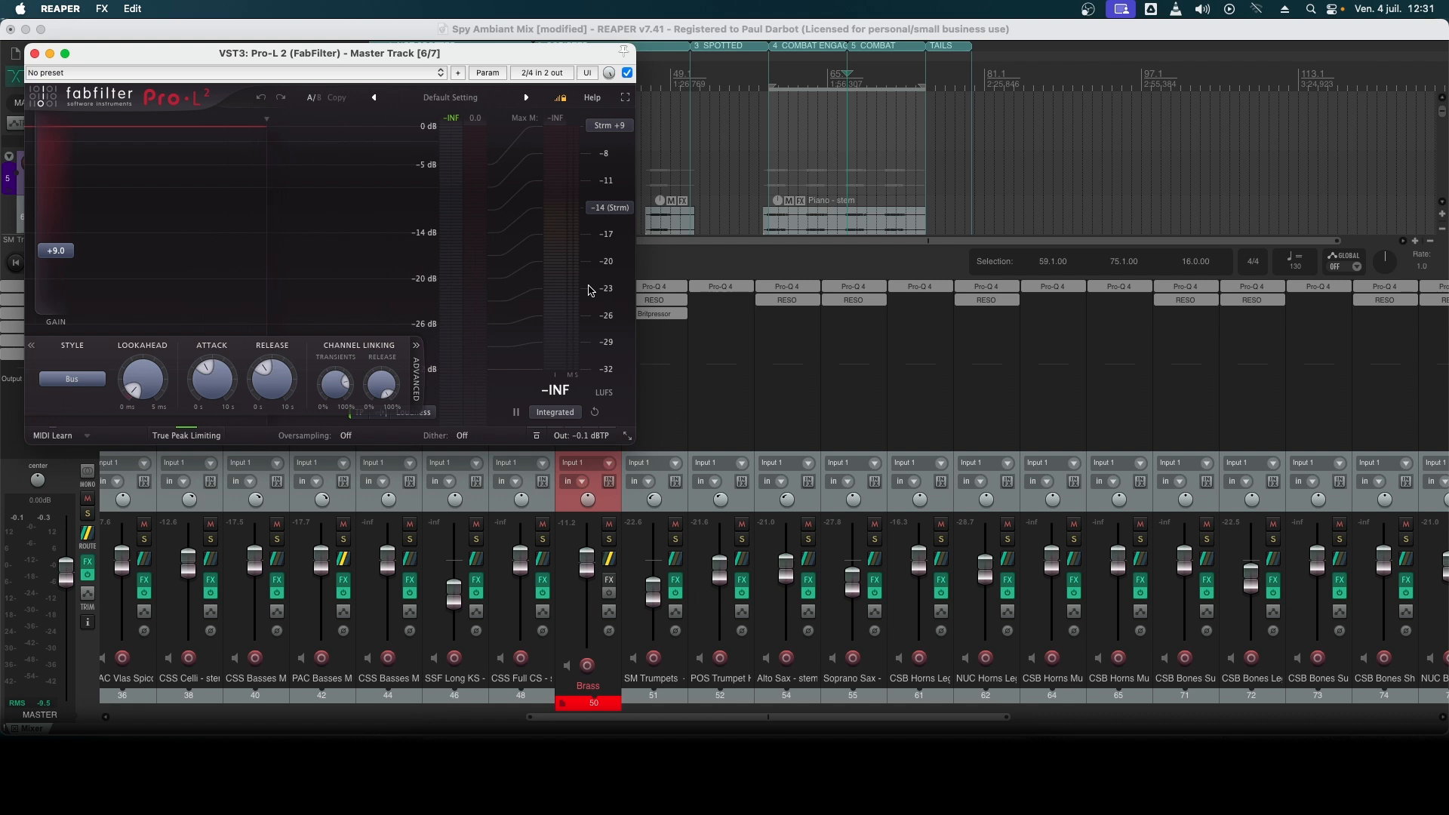
left_click(848, 80)
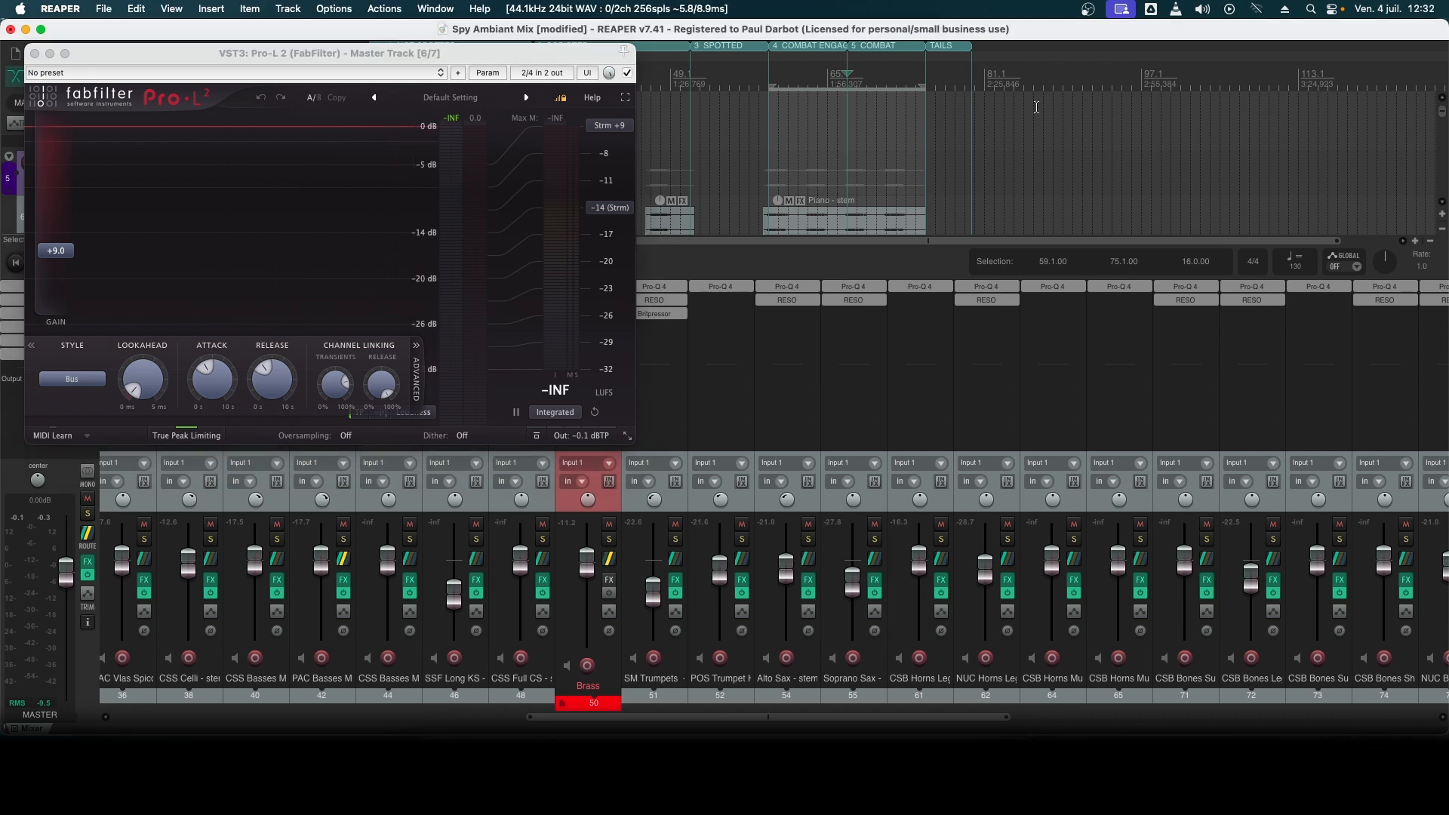
key("space")
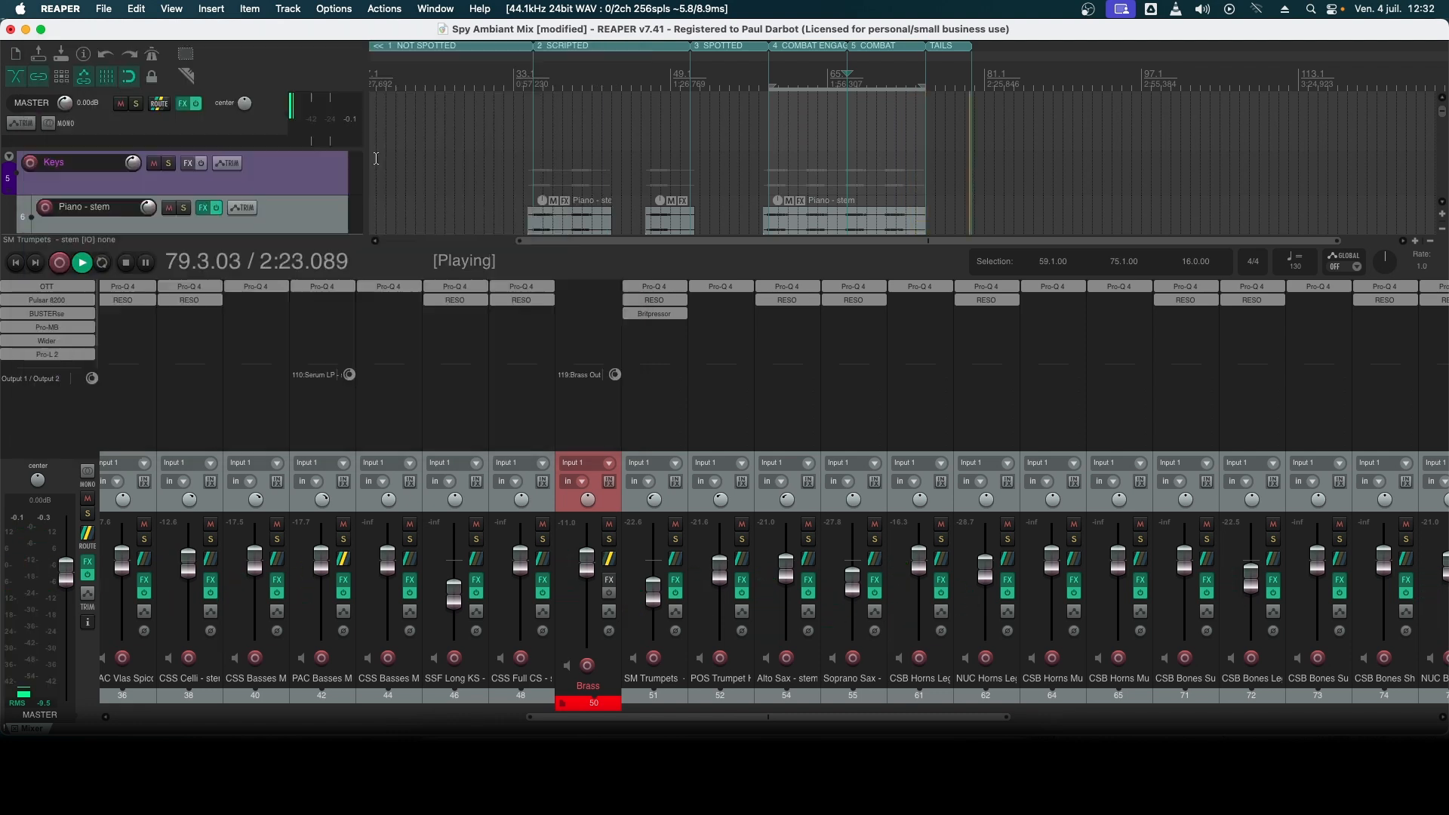
key("space")
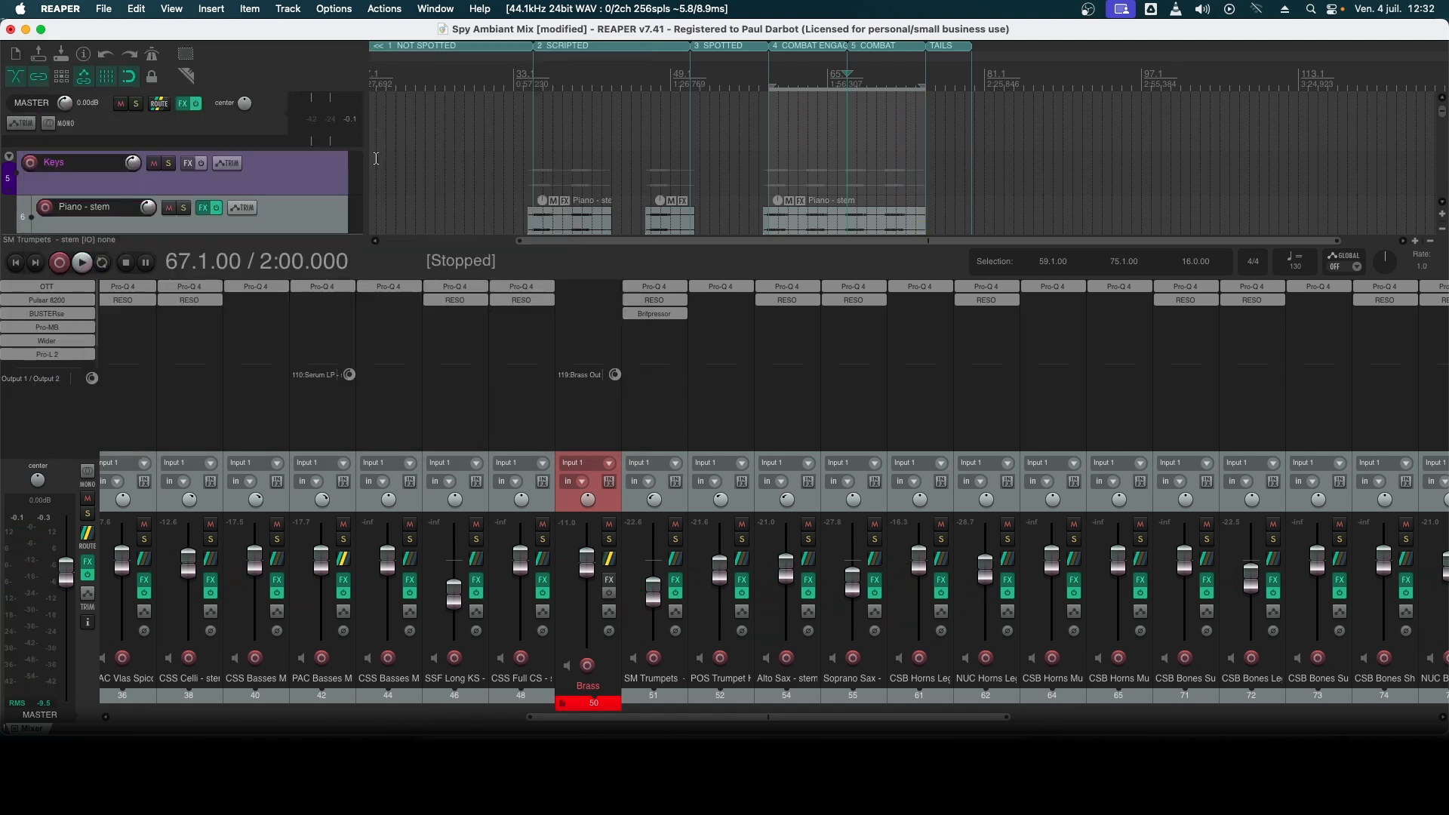